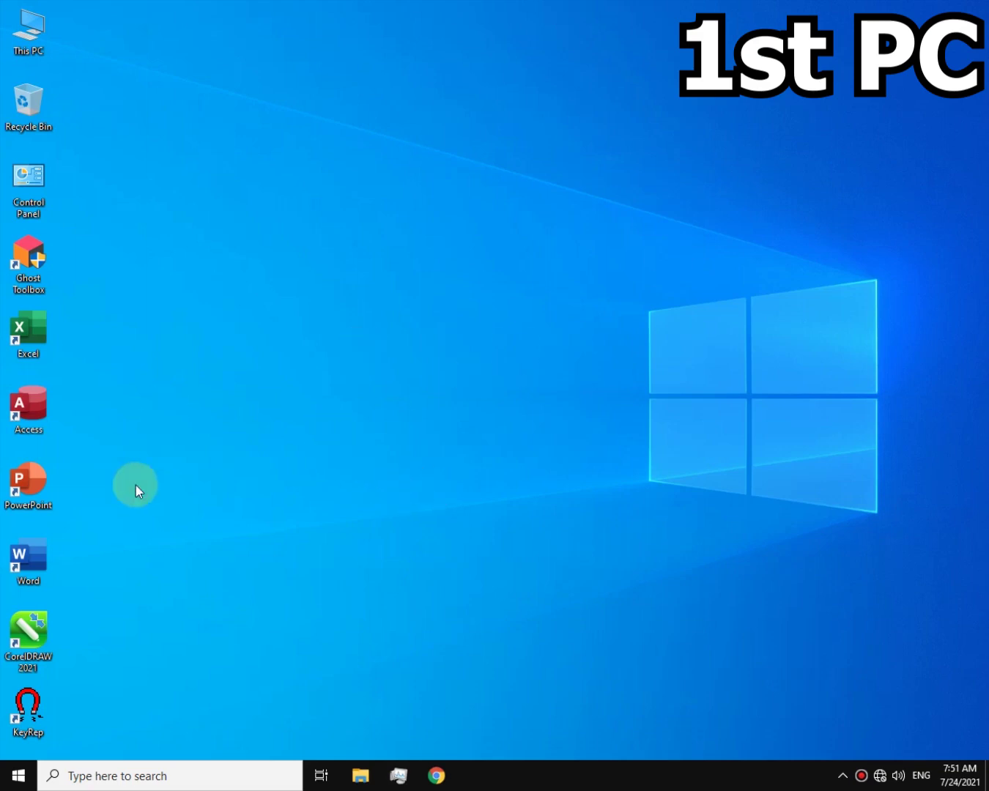
Rearrange the on-screen windows and check the current network connection status from the taskbar
left_click_drag(252, 446, 548, 711)
left_click_drag(482, 464, 528, 492)
left_click(879, 775)
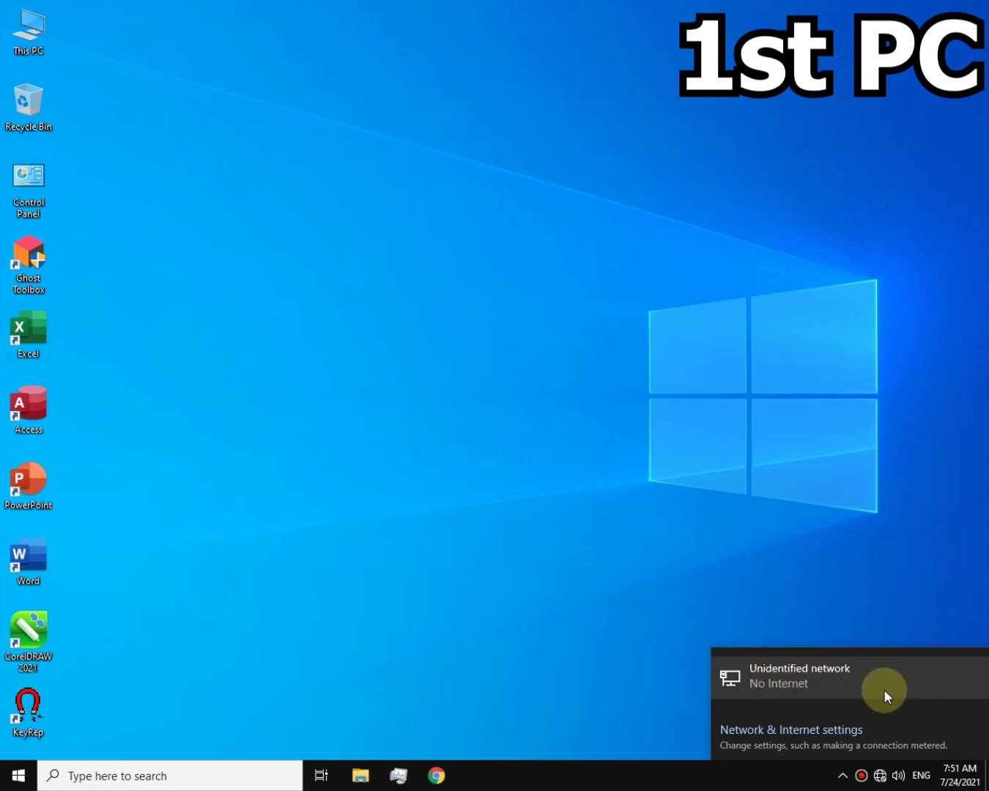
left_click(685, 608)
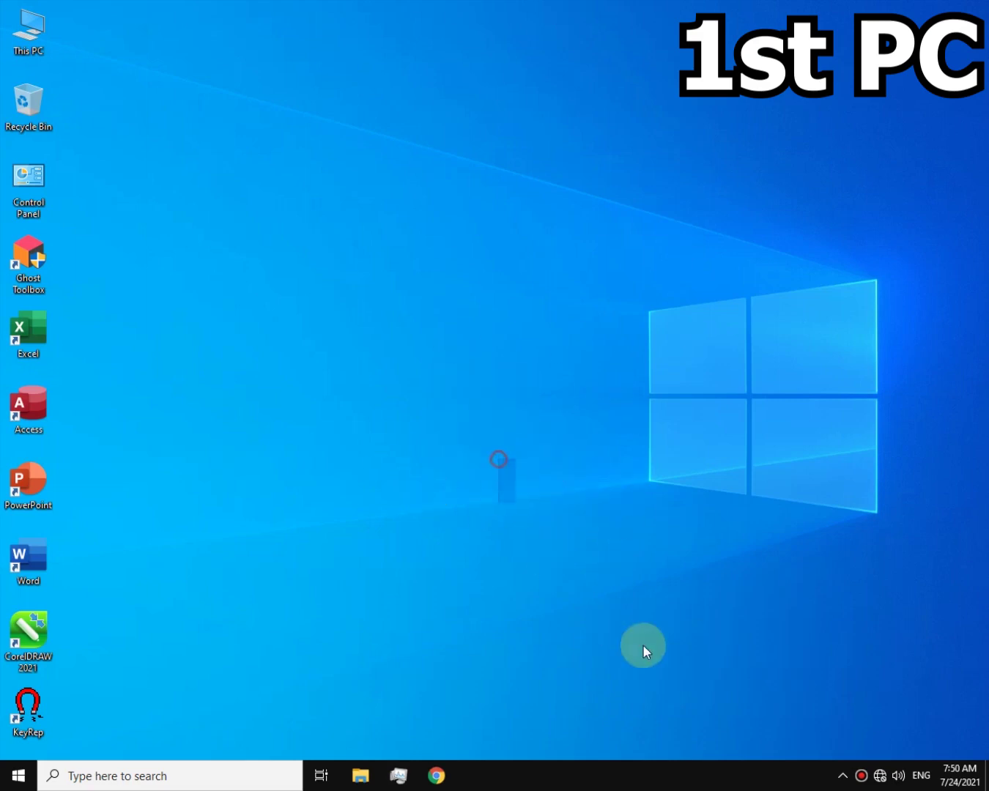
left_click_drag(643, 645, 647, 647)
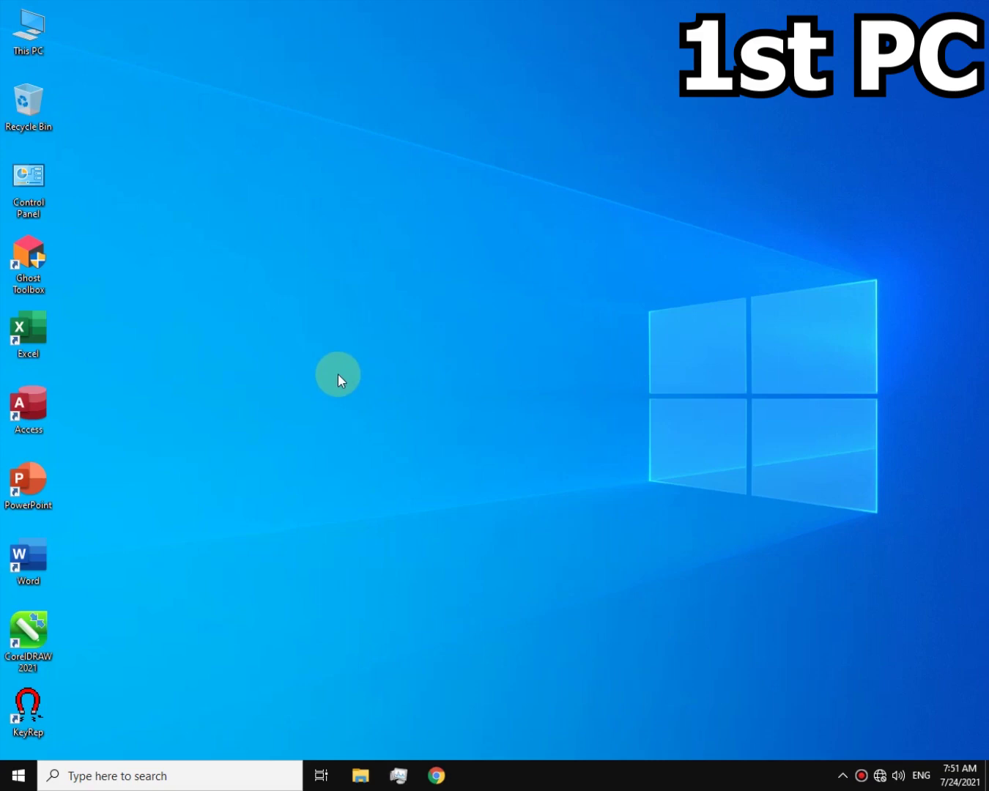
left_click_drag(335, 376, 432, 486)
left_click_drag(251, 446, 507, 648)
left_click_drag(415, 366, 527, 493)
left_click_drag(91, 77, 236, 337)
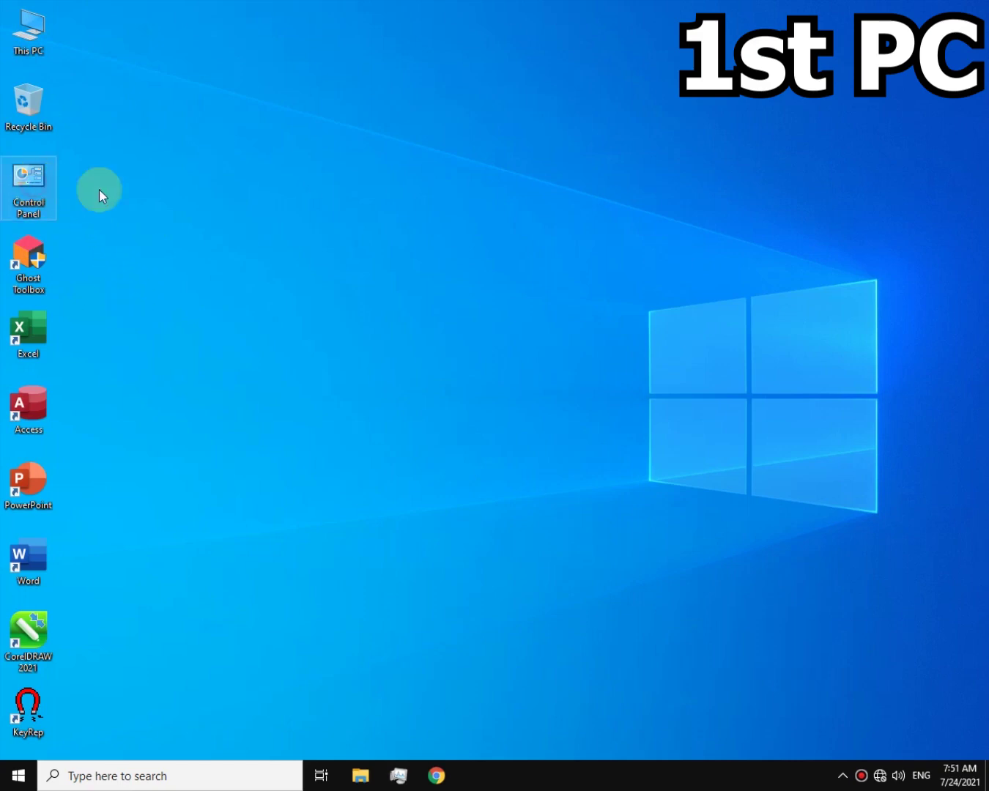
Open the Network and Sharing Center through network settings, then close both windows
left_click(882, 778)
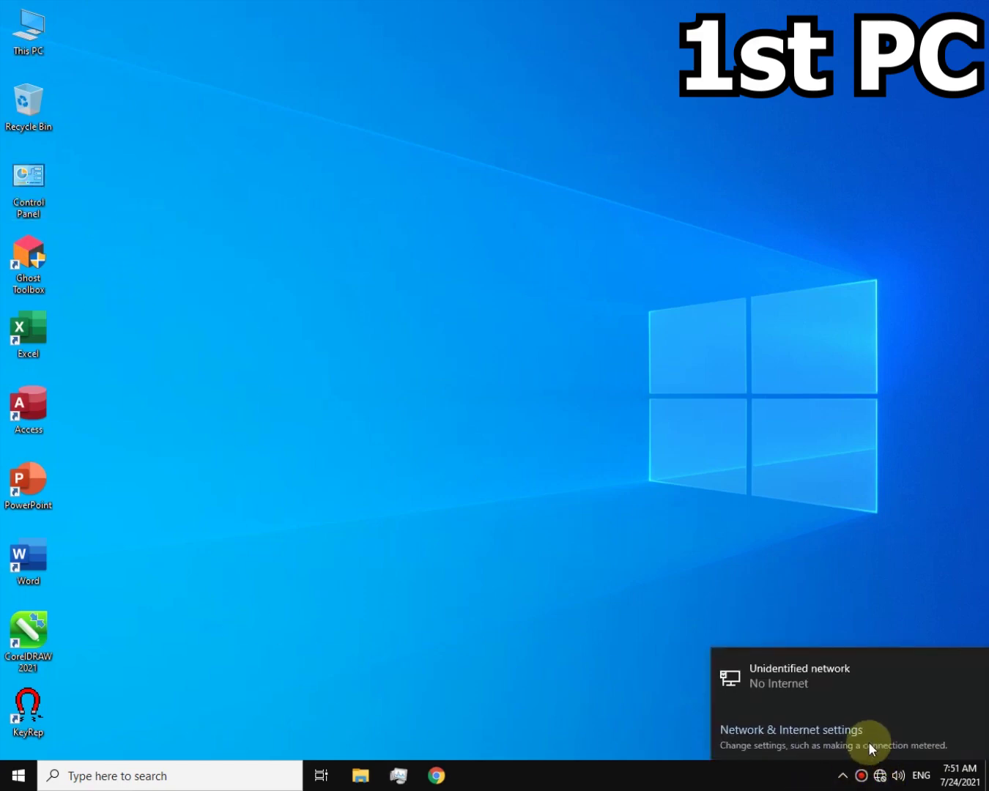
left_click(799, 726)
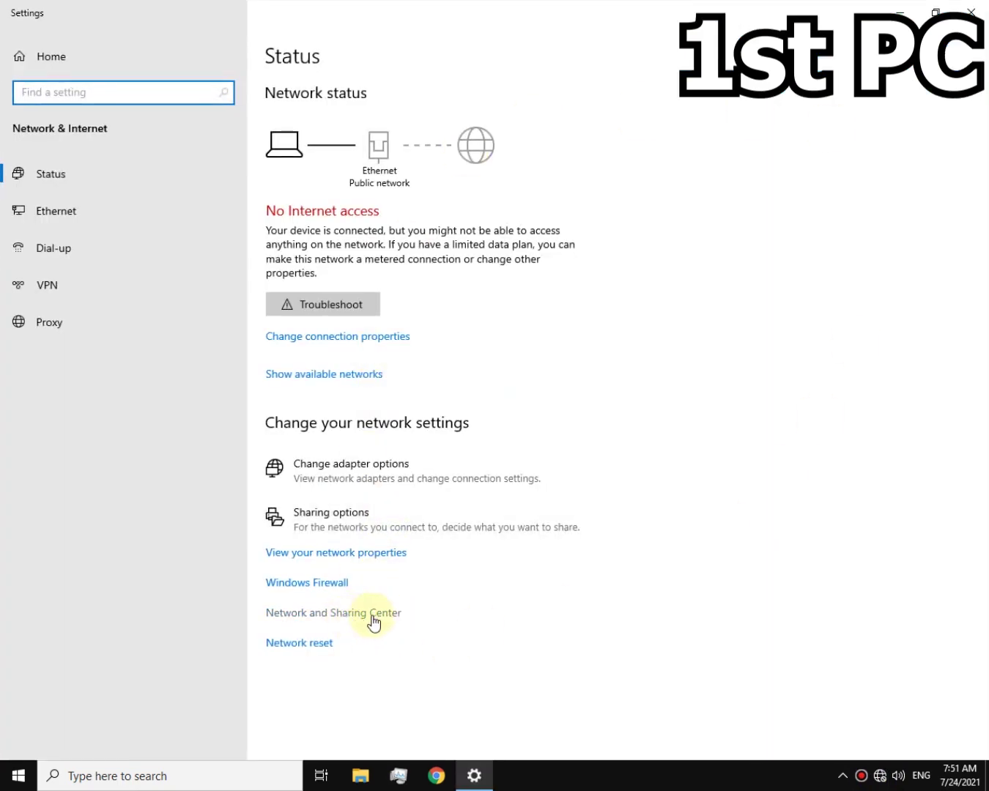
left_click(375, 618)
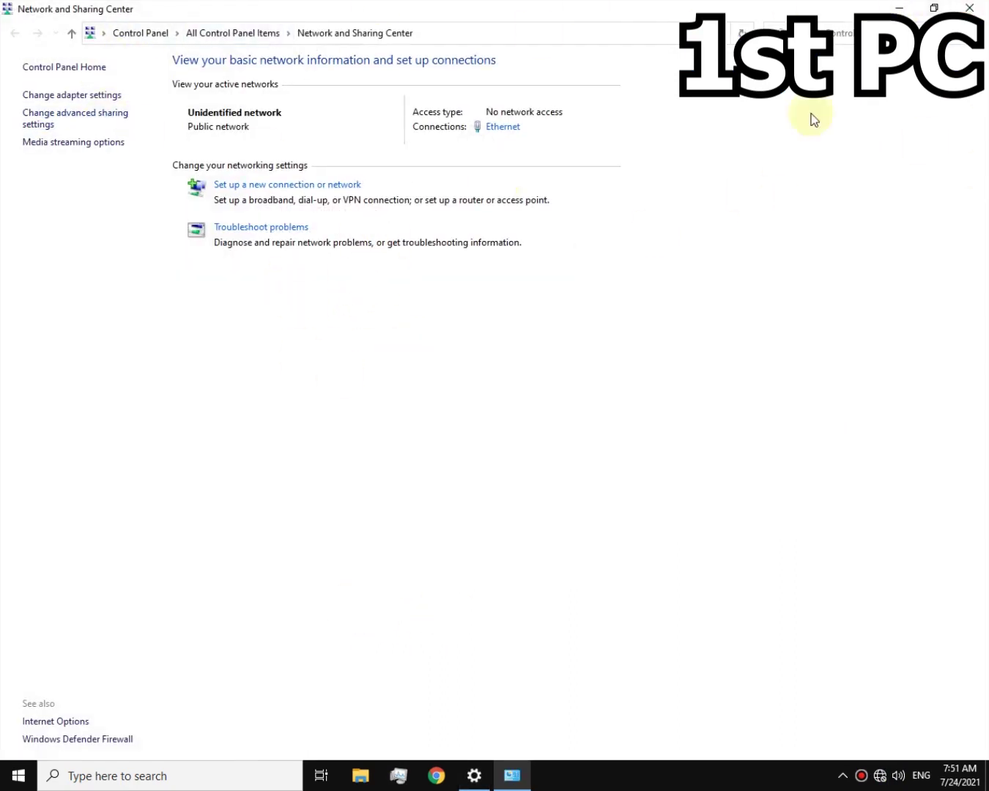
left_click(974, 8)
left_click(978, 6)
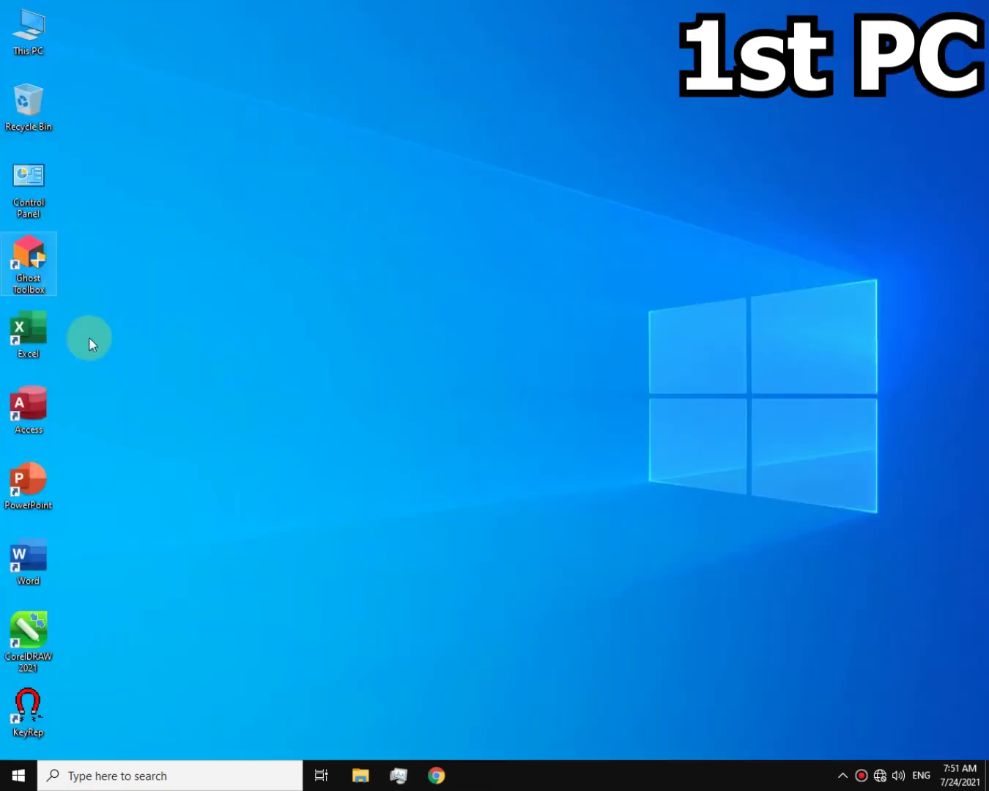
Search 'control' and go to Control Panel's Network and Sharing Center advanced sharing link
left_click(149, 774)
type("control")
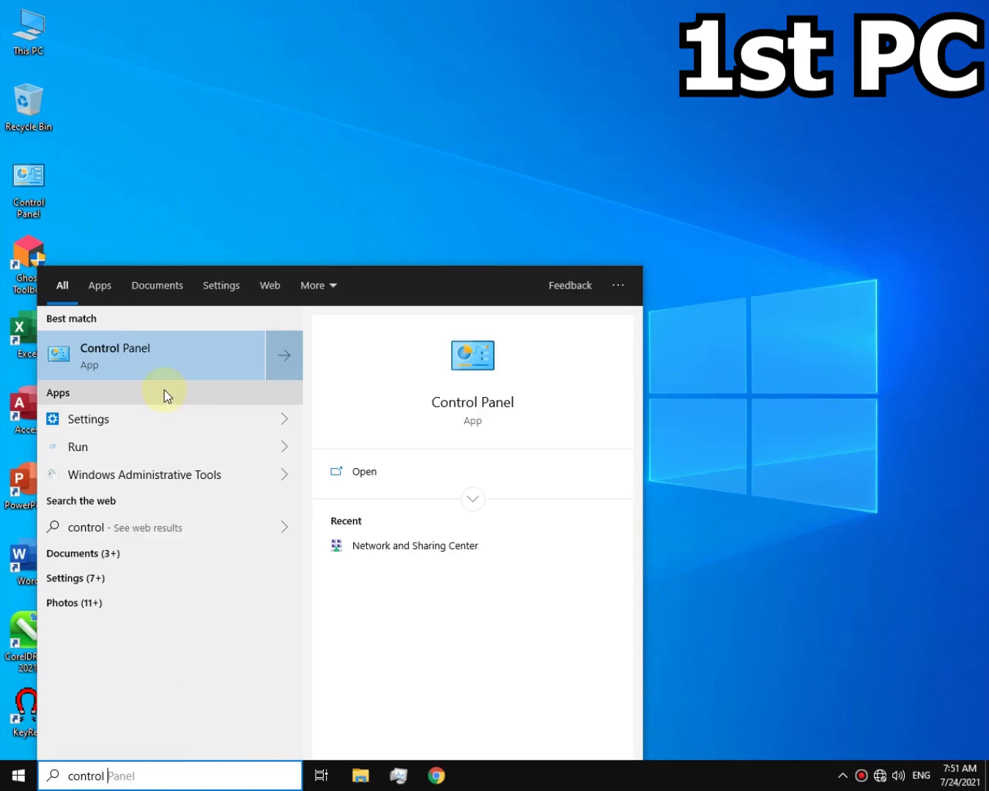
left_click(133, 357)
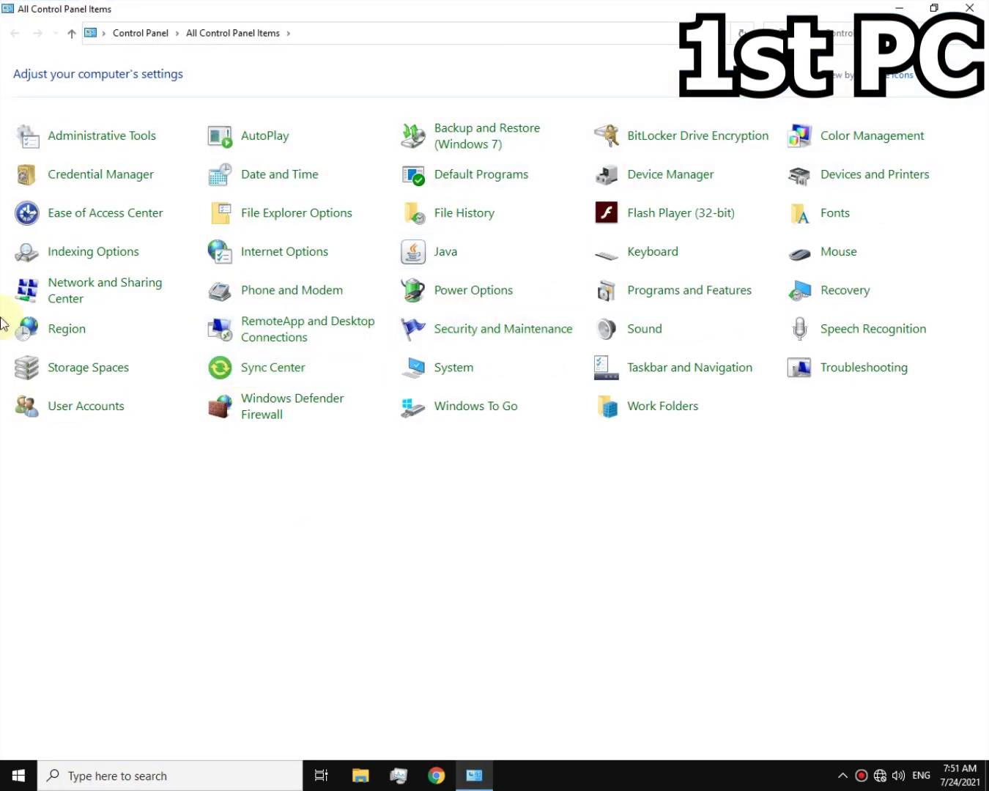
left_click(73, 284)
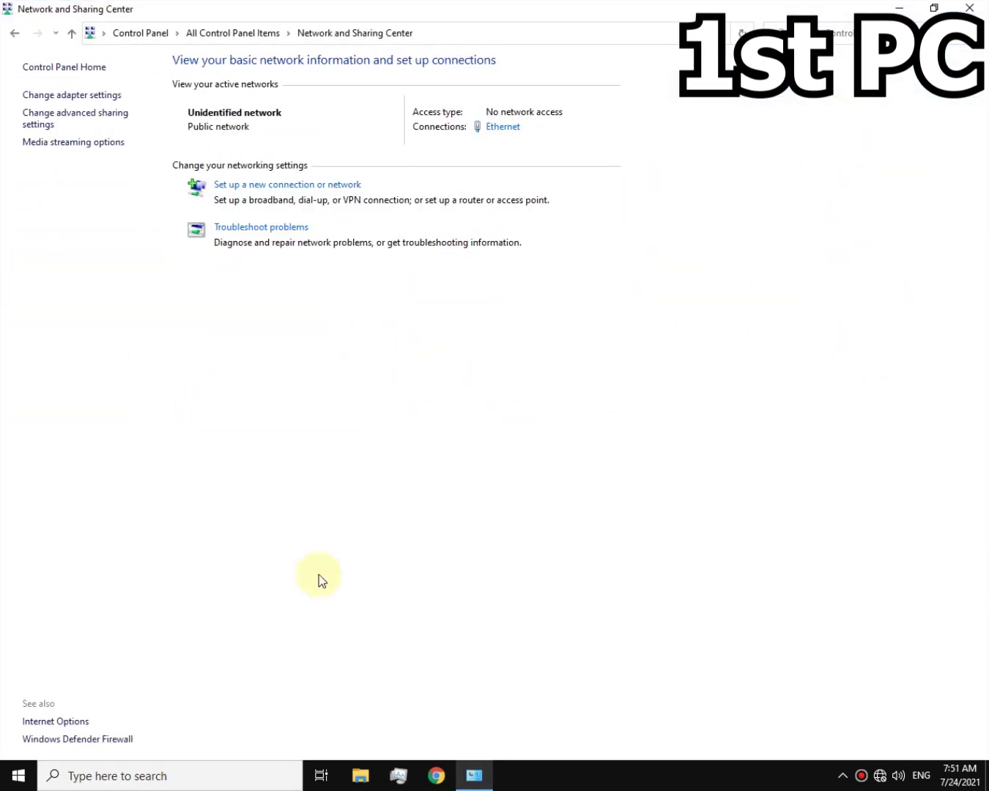
left_click(331, 337)
Turn on file and printer sharing for the Private network profile
left_click(93, 120)
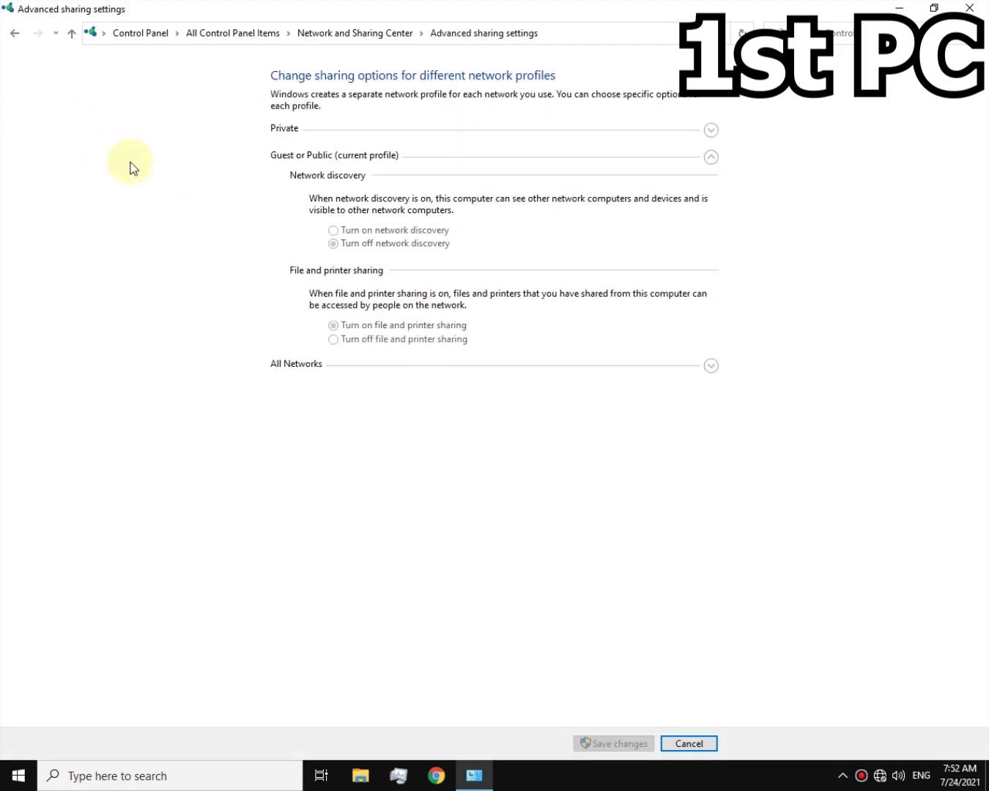
left_click(699, 133)
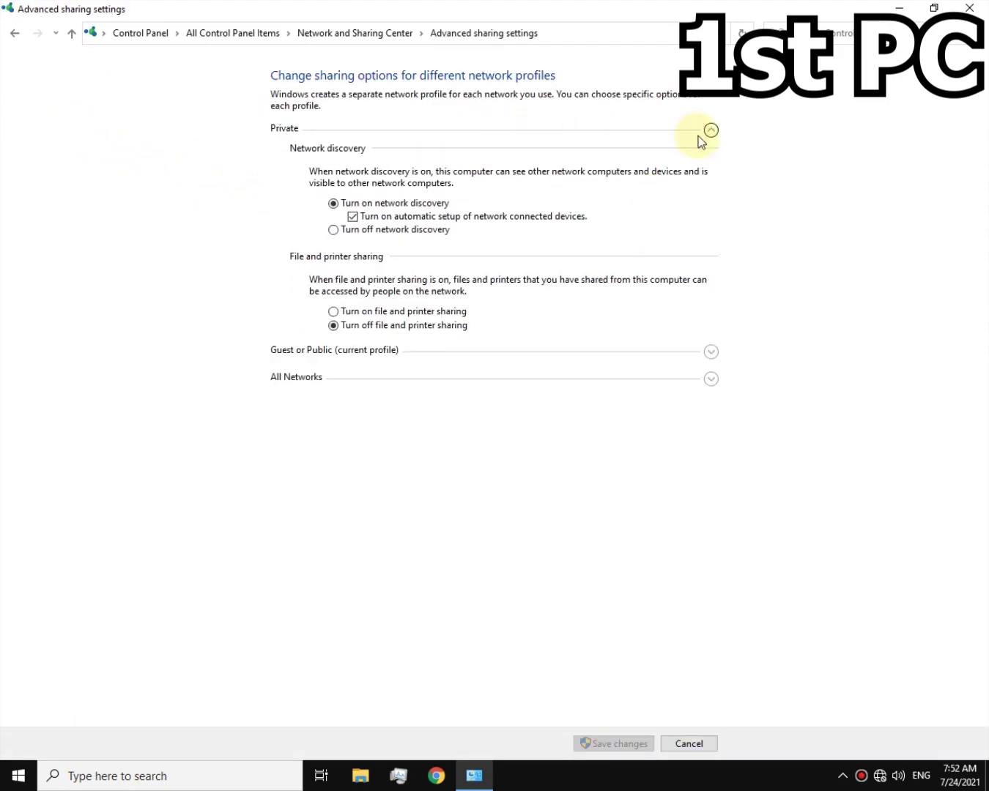
left_click(605, 374)
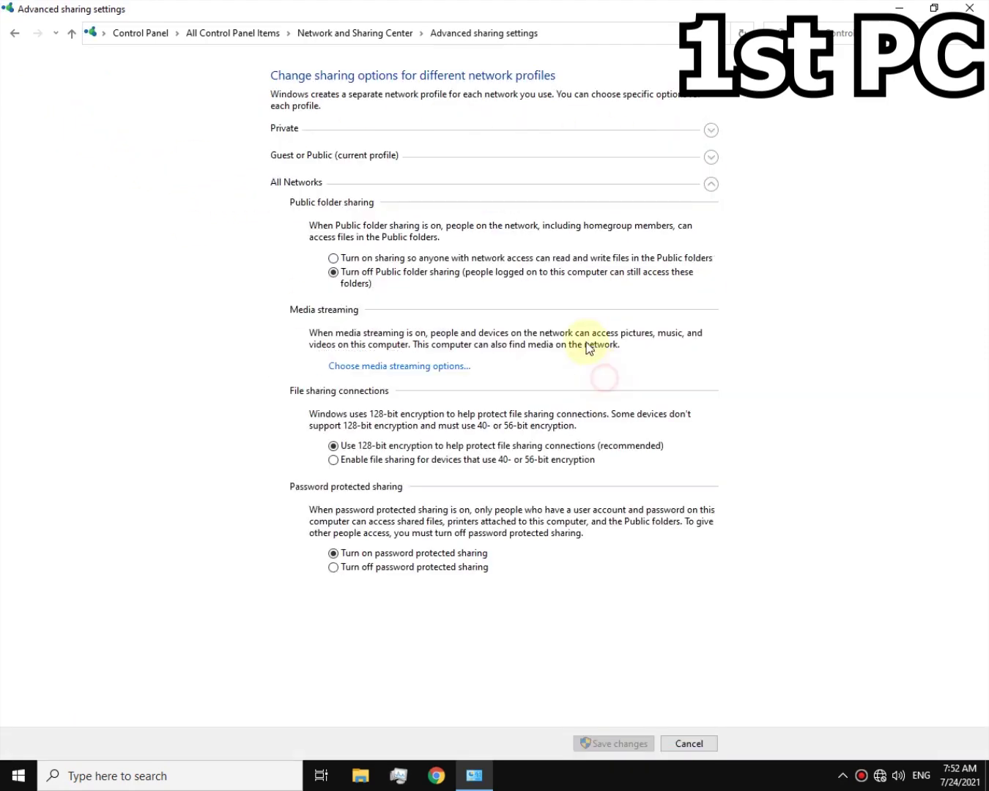
left_click(516, 132)
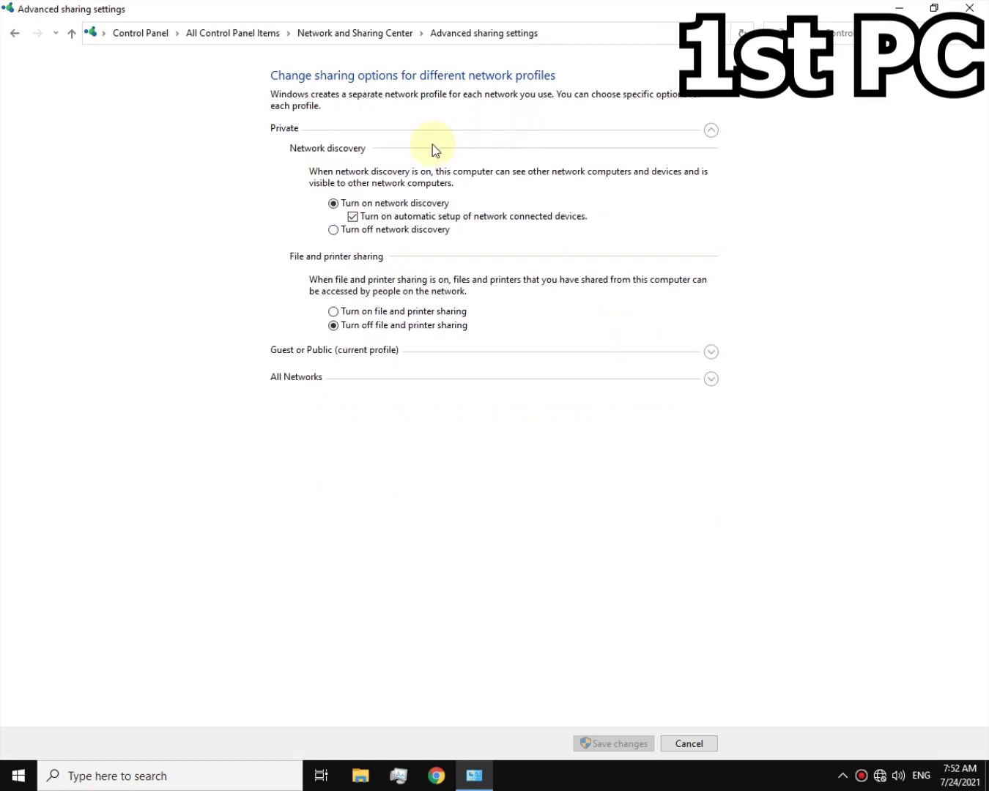
left_click(424, 314)
Enable network discovery for Guest/Public and Public folder sharing under All Networks
left_click(418, 348)
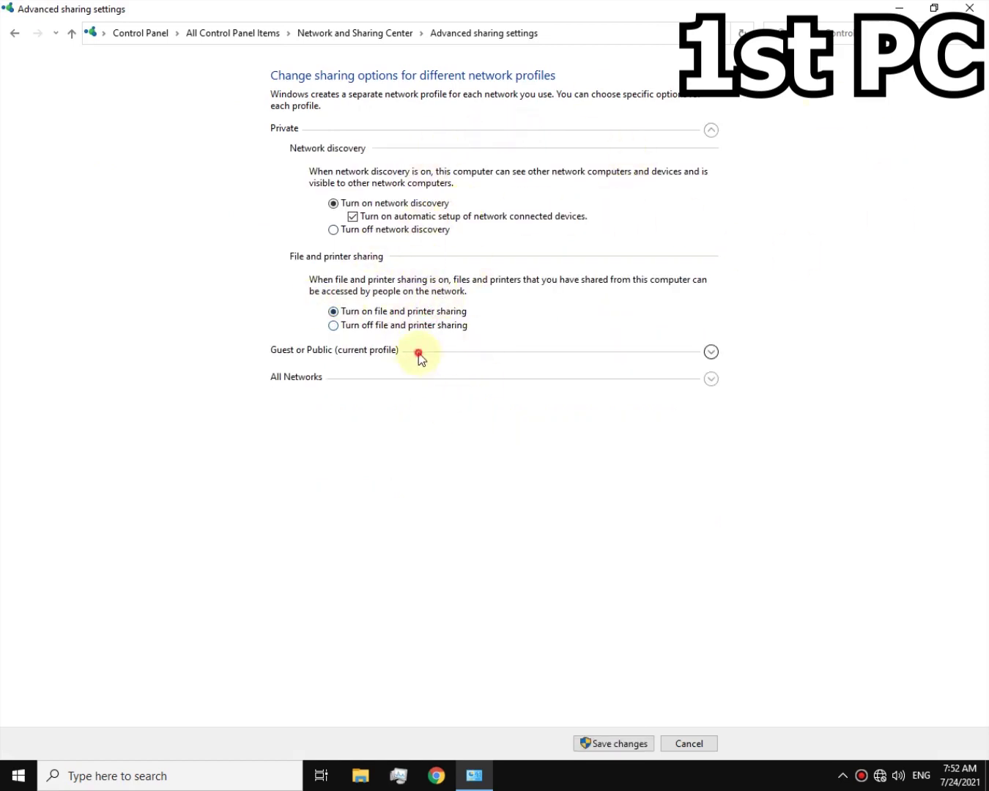
left_click(351, 231)
left_click(346, 366)
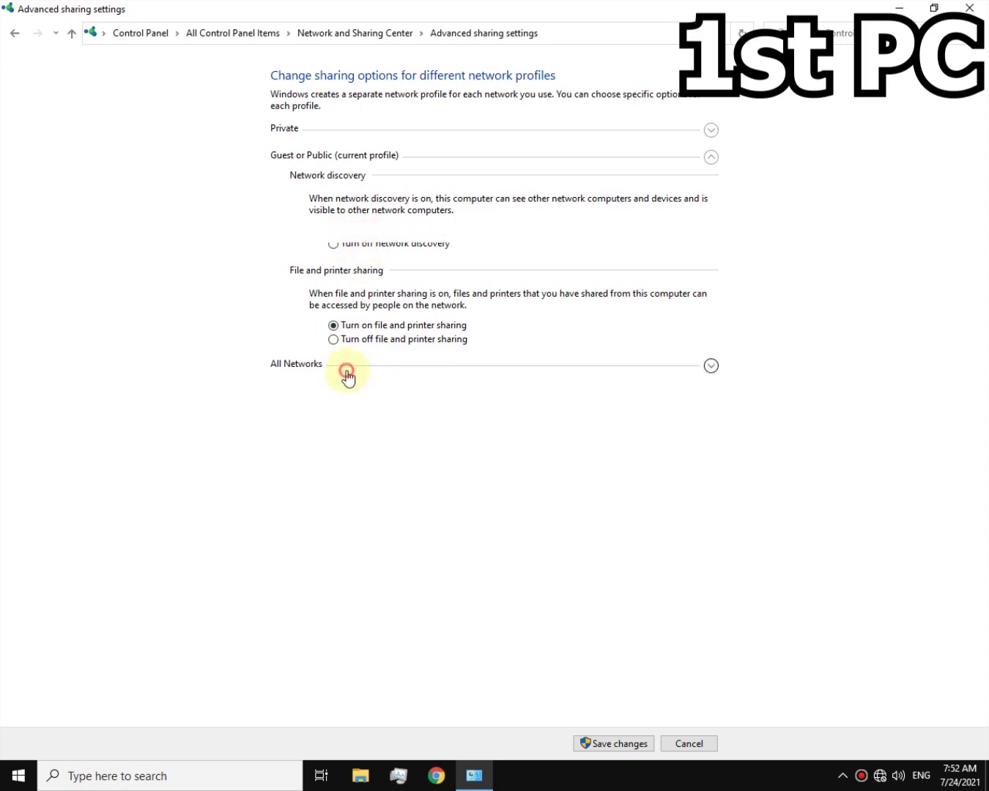
left_click(352, 257)
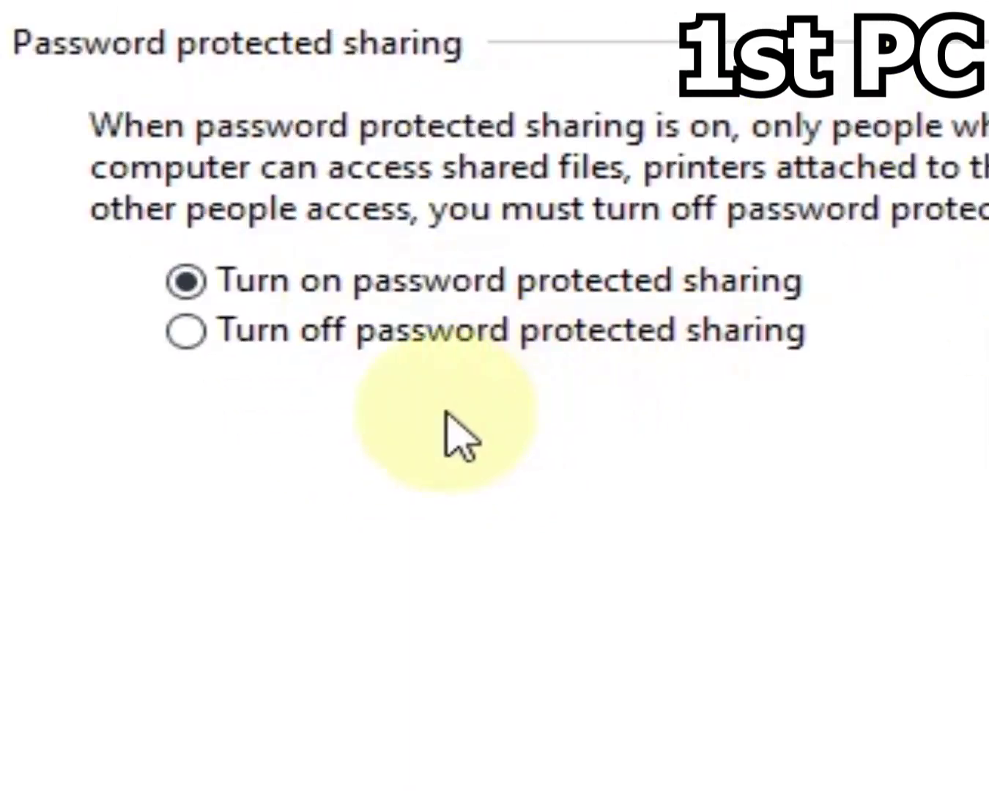
Leave password protected sharing turned on and save the sharing changes
left_click(344, 353)
left_click(337, 277)
left_click(333, 333)
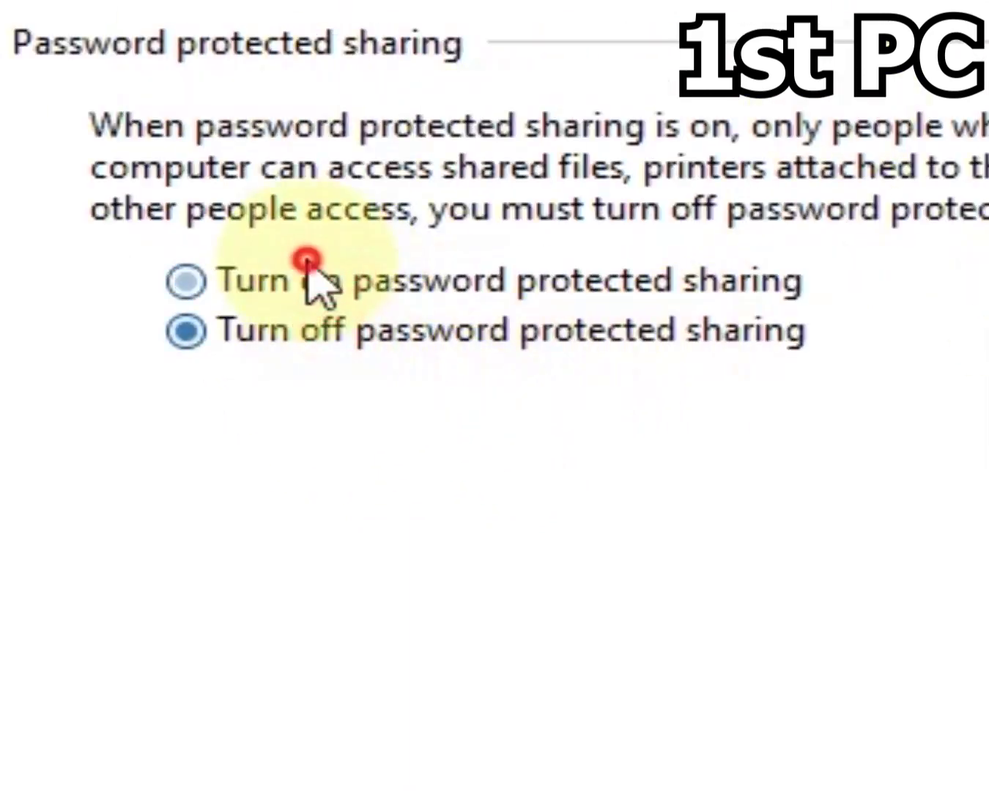
left_click(308, 273)
left_click(282, 311)
left_click(281, 297)
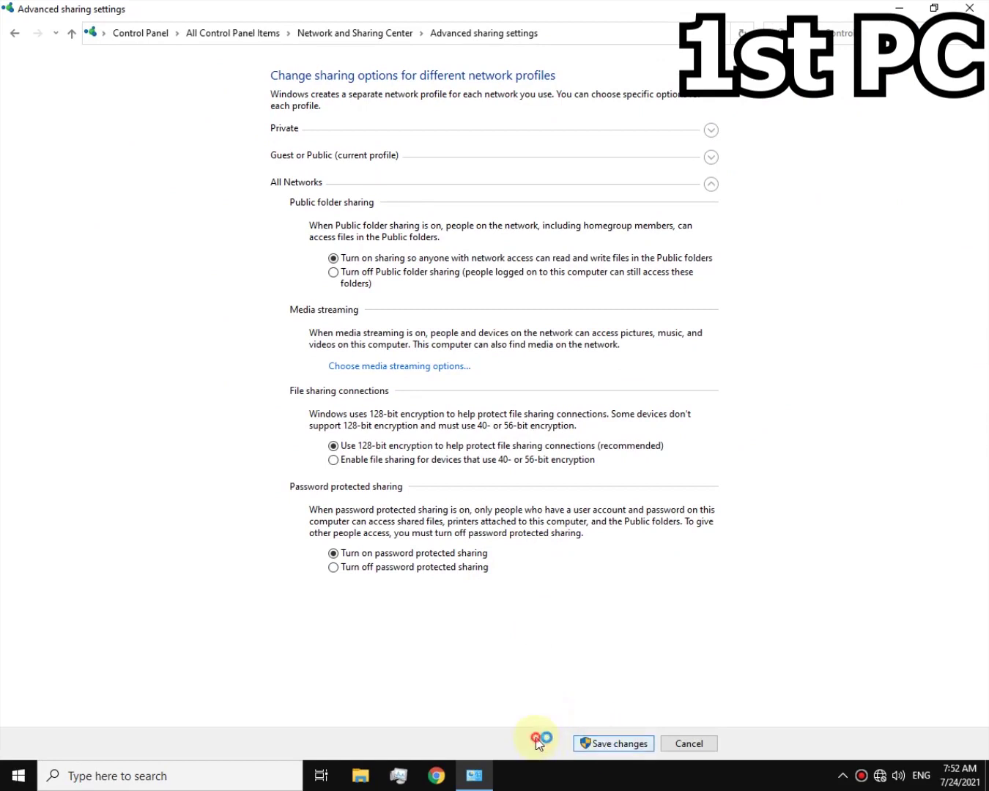
left_click(581, 741)
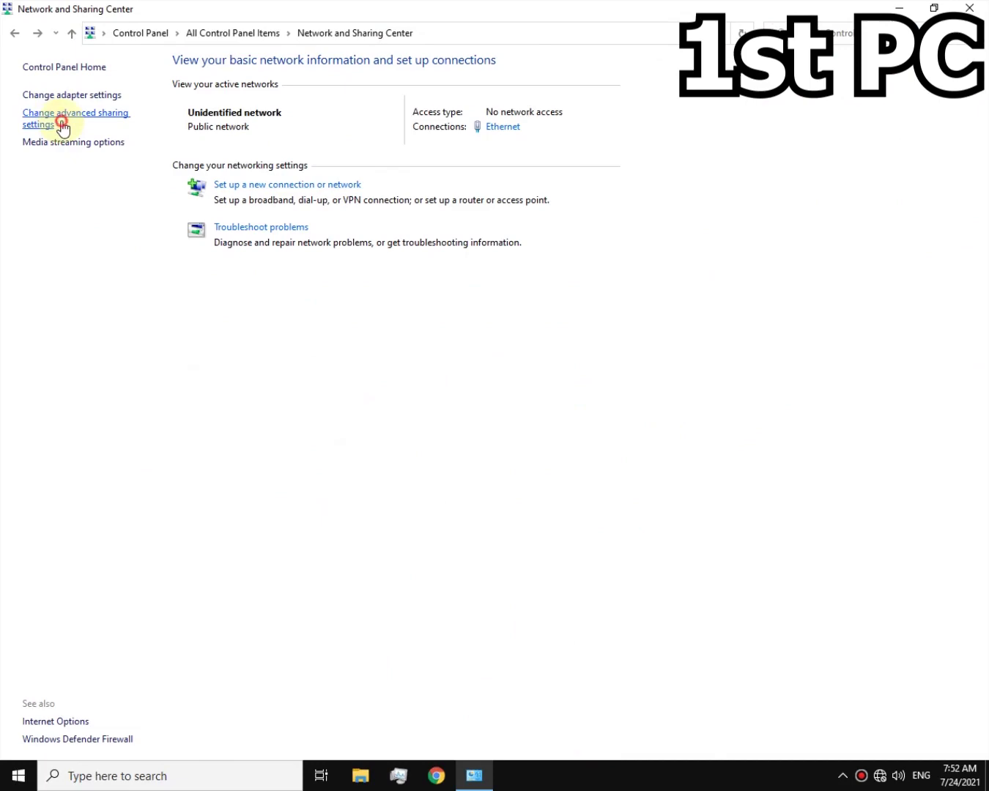
Turn on media streaming from the All Networks media streaming options and confirm with OK
left_click(61, 117)
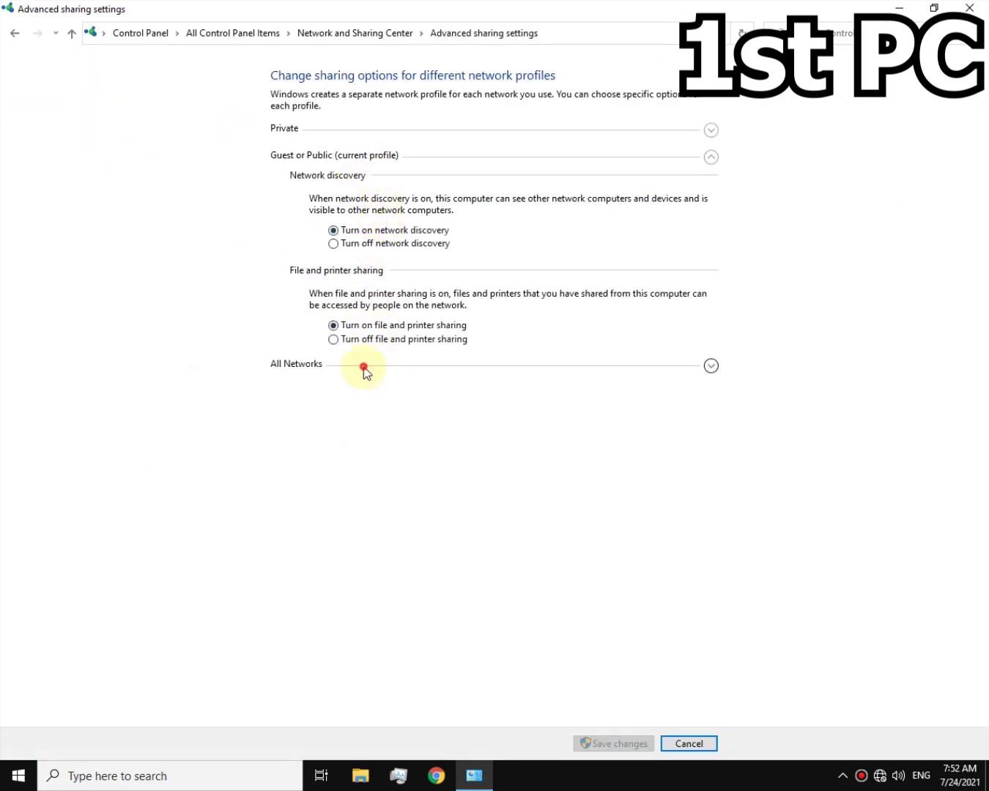
left_click(364, 366)
left_click(332, 130)
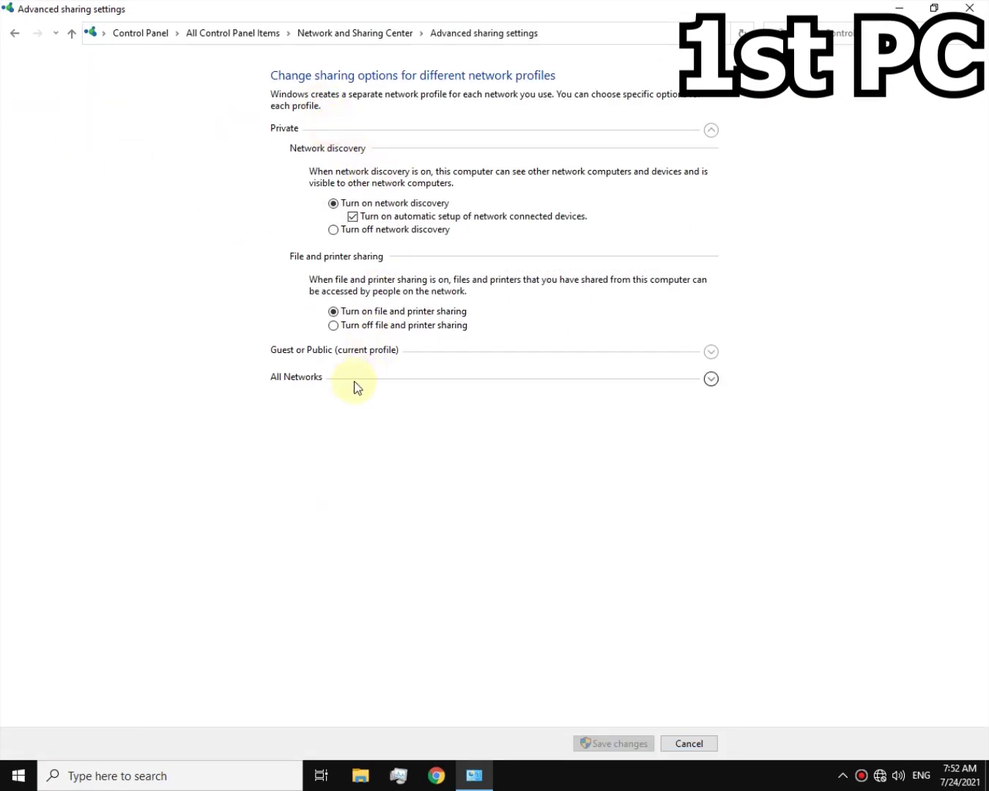
left_click(341, 316)
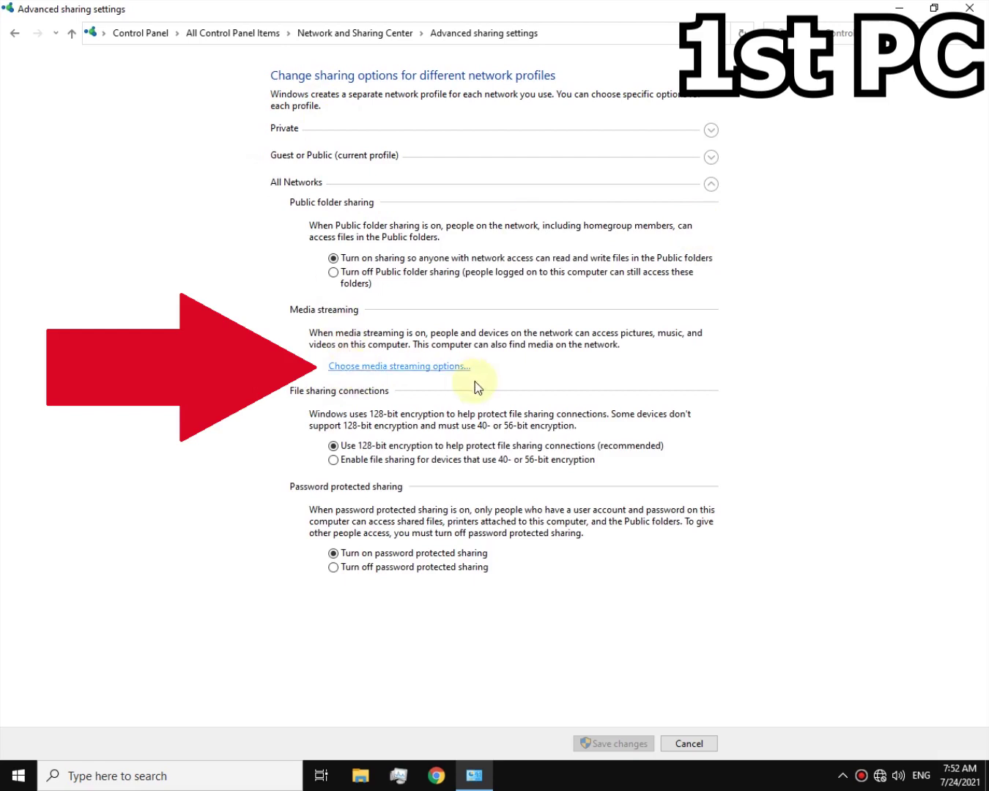
left_click(415, 367)
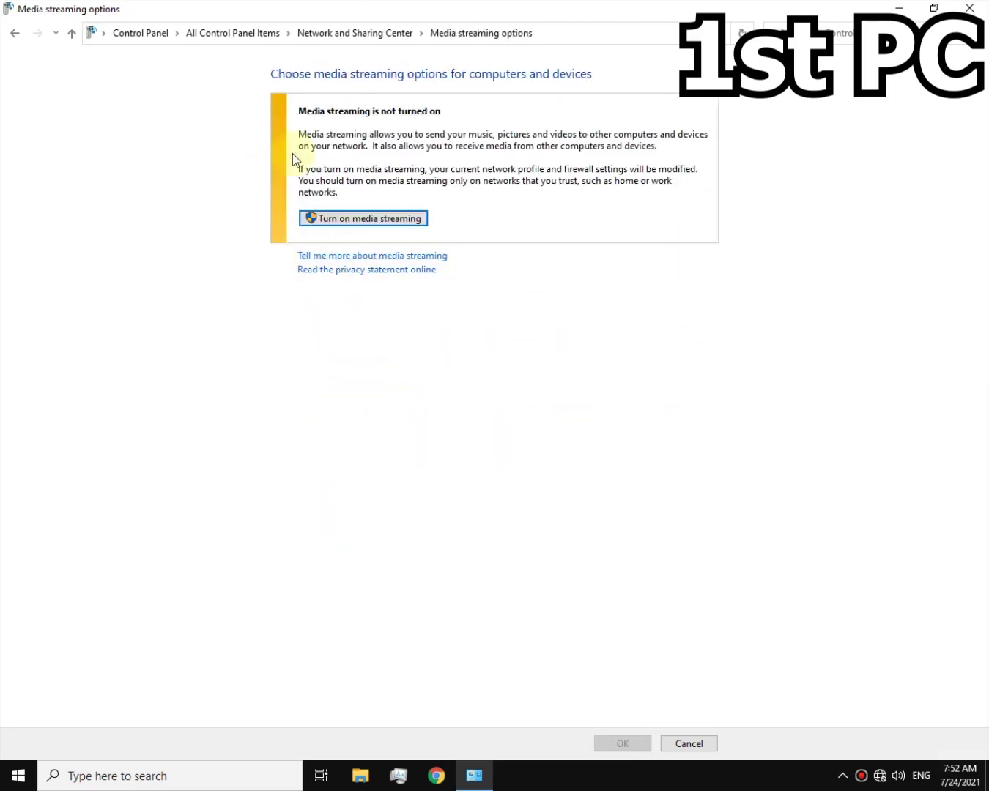
left_click(364, 220)
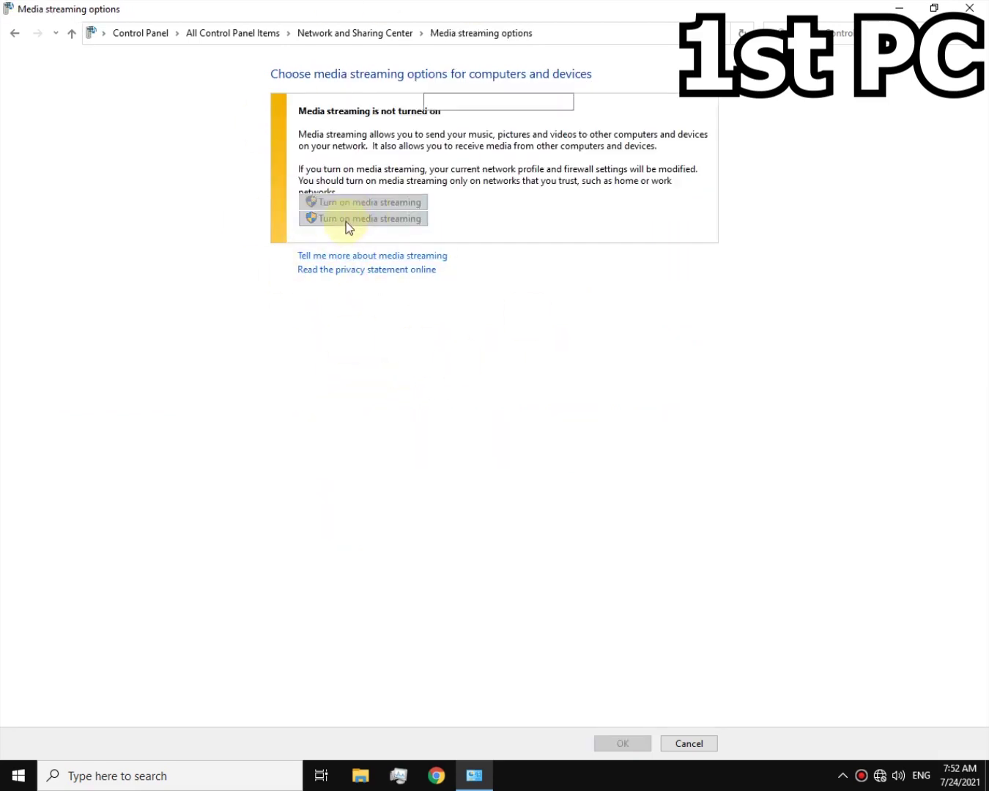
left_click(679, 150)
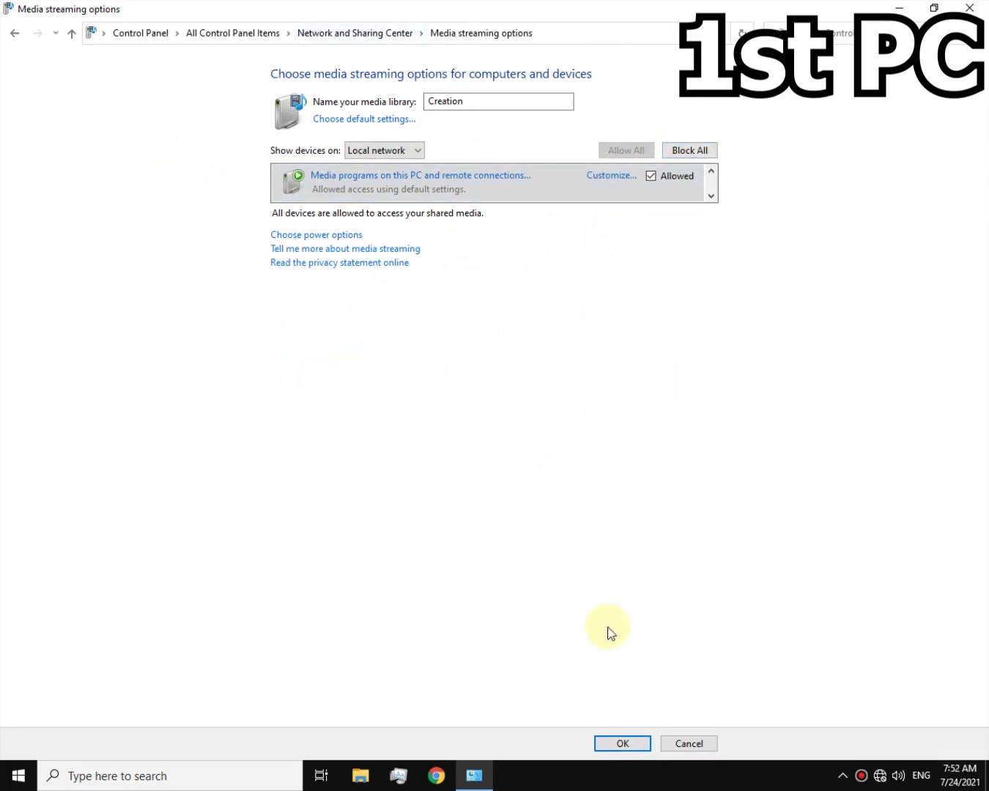
left_click(624, 744)
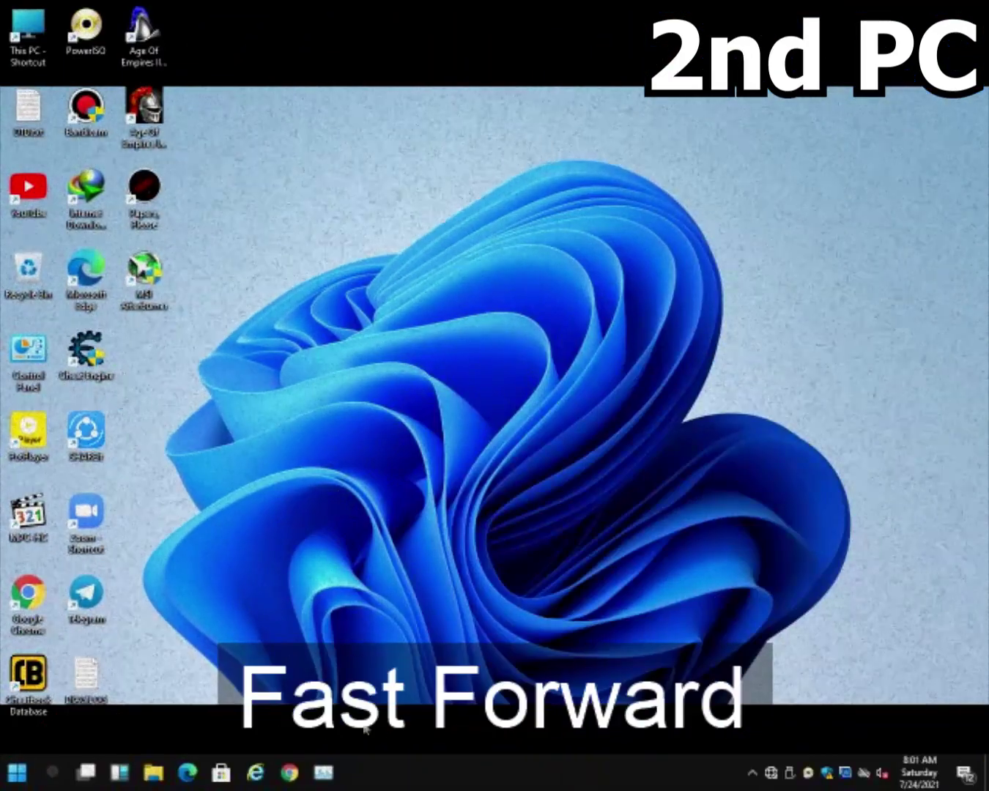
On the second PC, enable the advanced sharing options for Private and All Networks and save
right_click(770, 773)
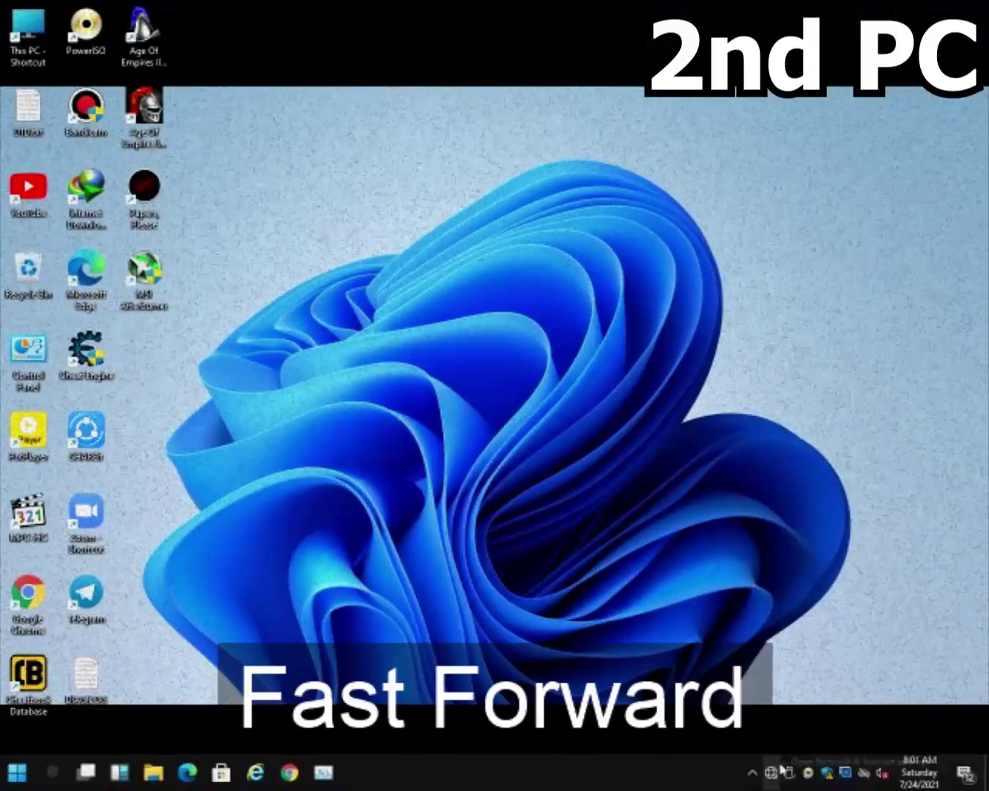
left_click(776, 737)
scroll(454, 476, "down", 3)
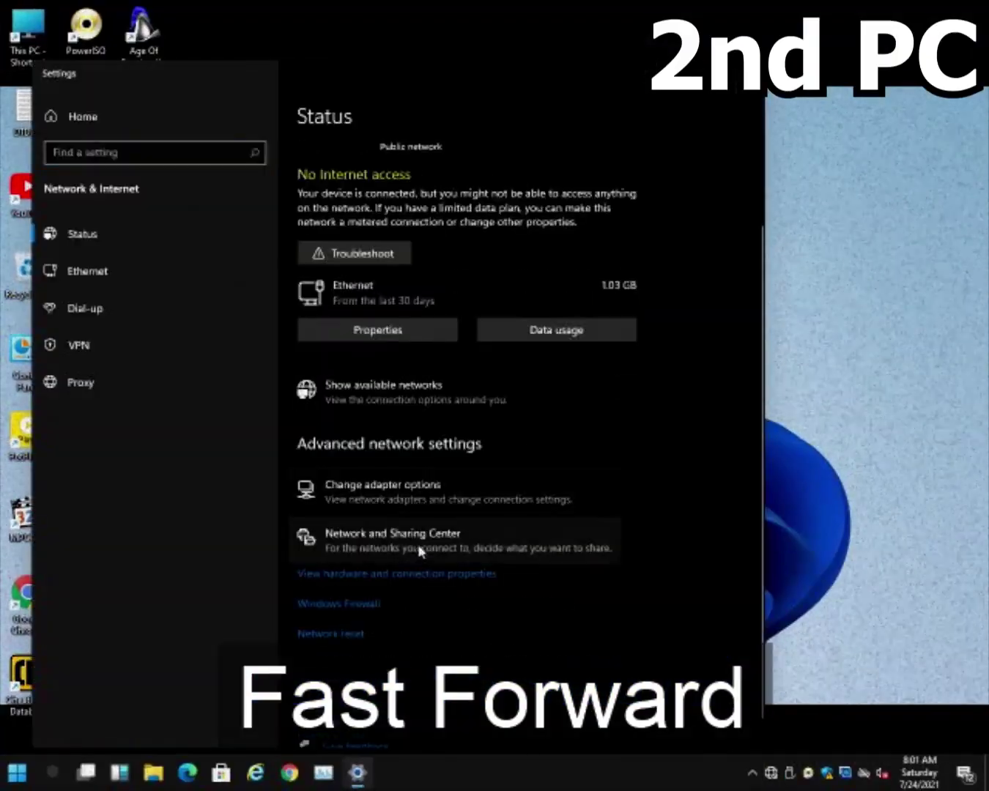
left_click(435, 539)
left_click(203, 239)
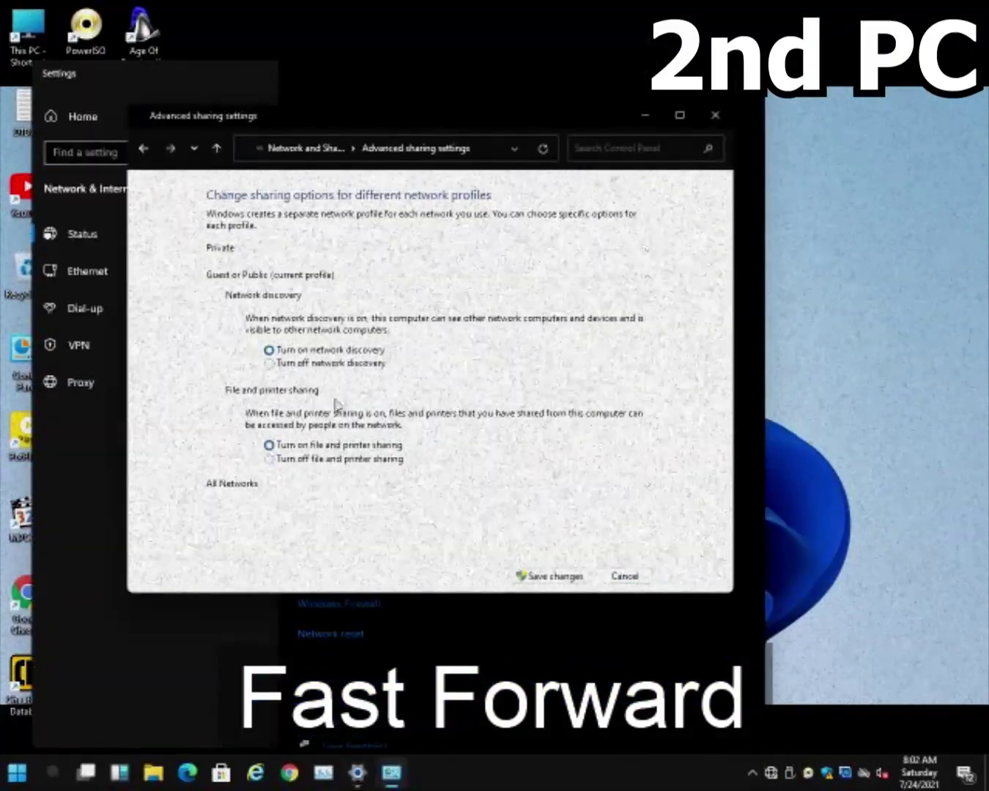
left_click(220, 248)
left_click(234, 496)
scroll(290, 440, "down", 5)
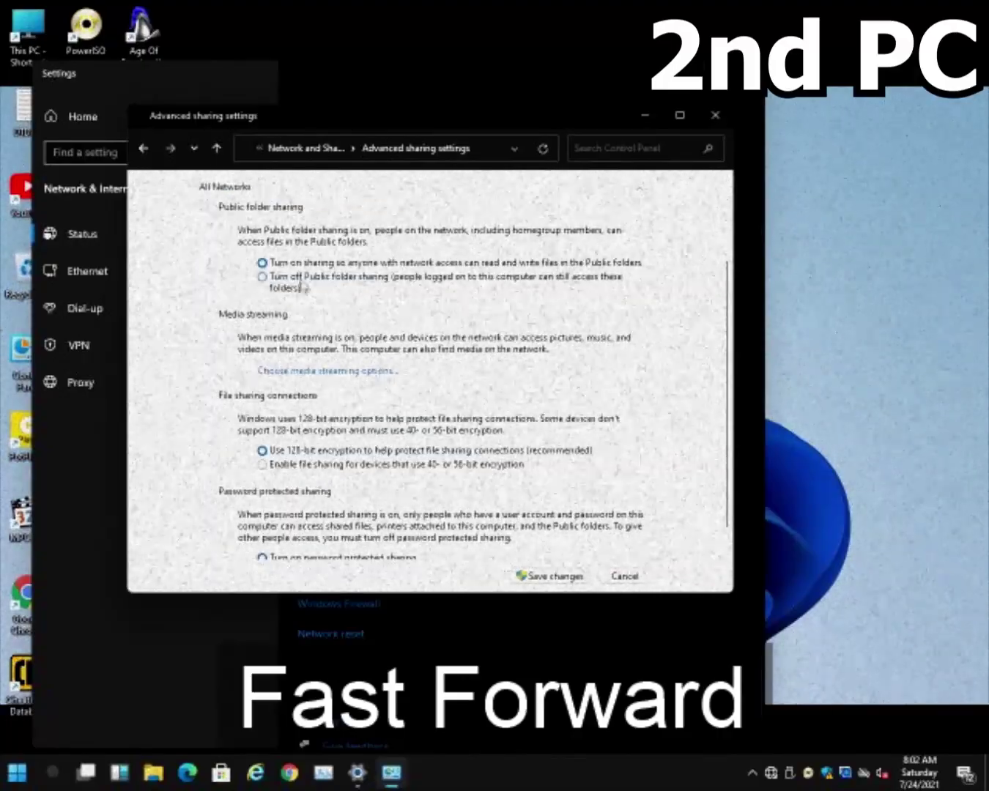
left_click(545, 575)
Turn on media streaming on the second PC and confirm with OK
left_click(205, 233)
left_click(220, 539)
scroll(337, 351, "down", 5)
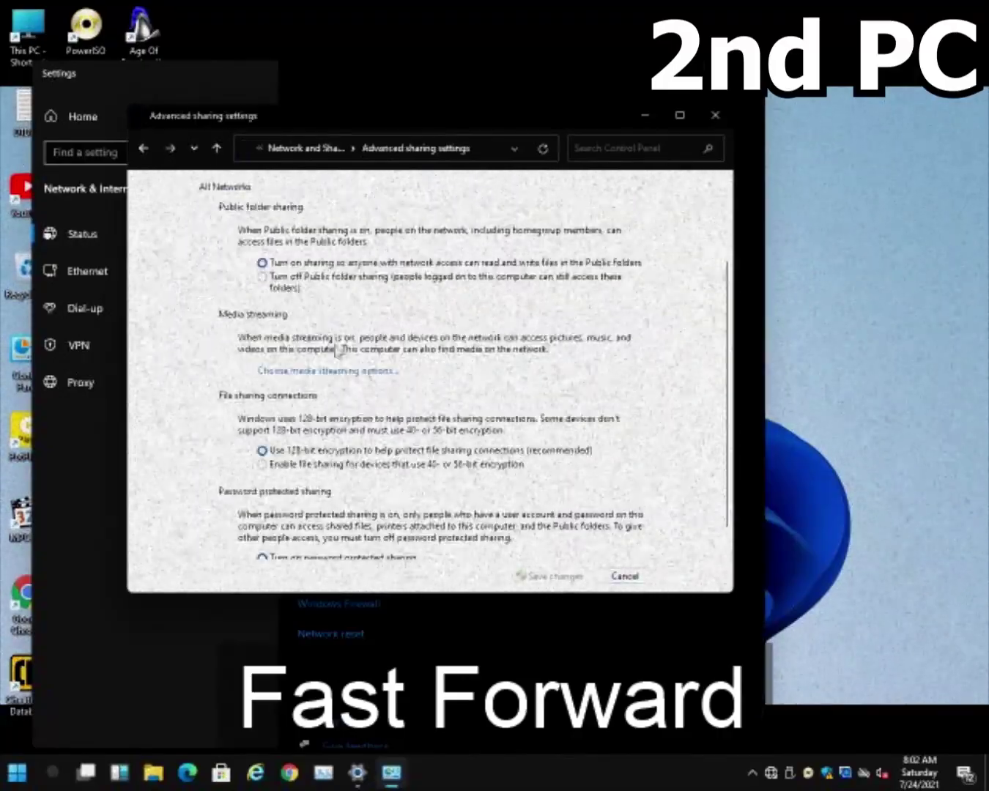
left_click(330, 370)
left_click(297, 338)
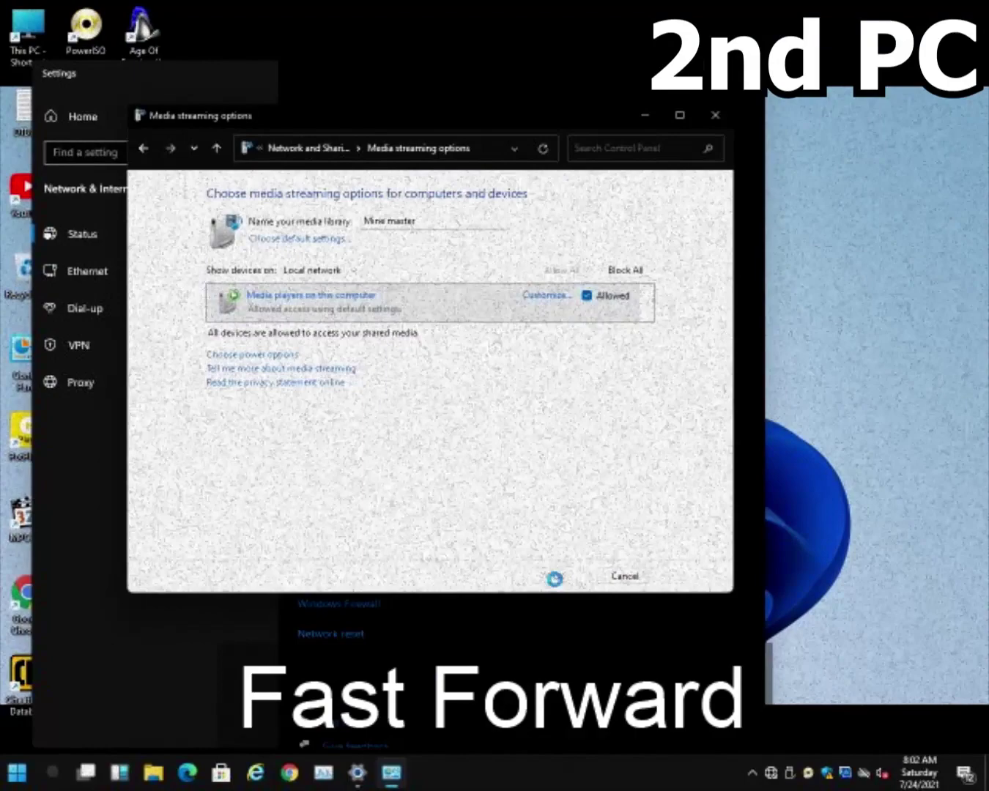
left_click(555, 578)
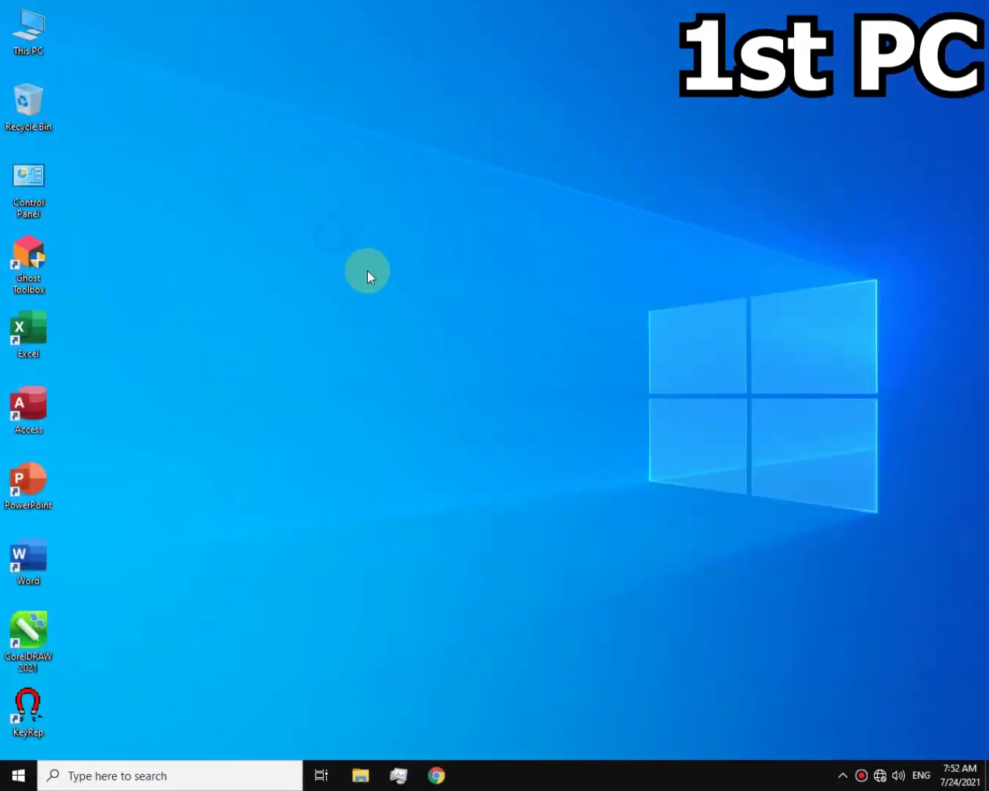
right_click(330, 234)
left_click(369, 292)
left_click(377, 346)
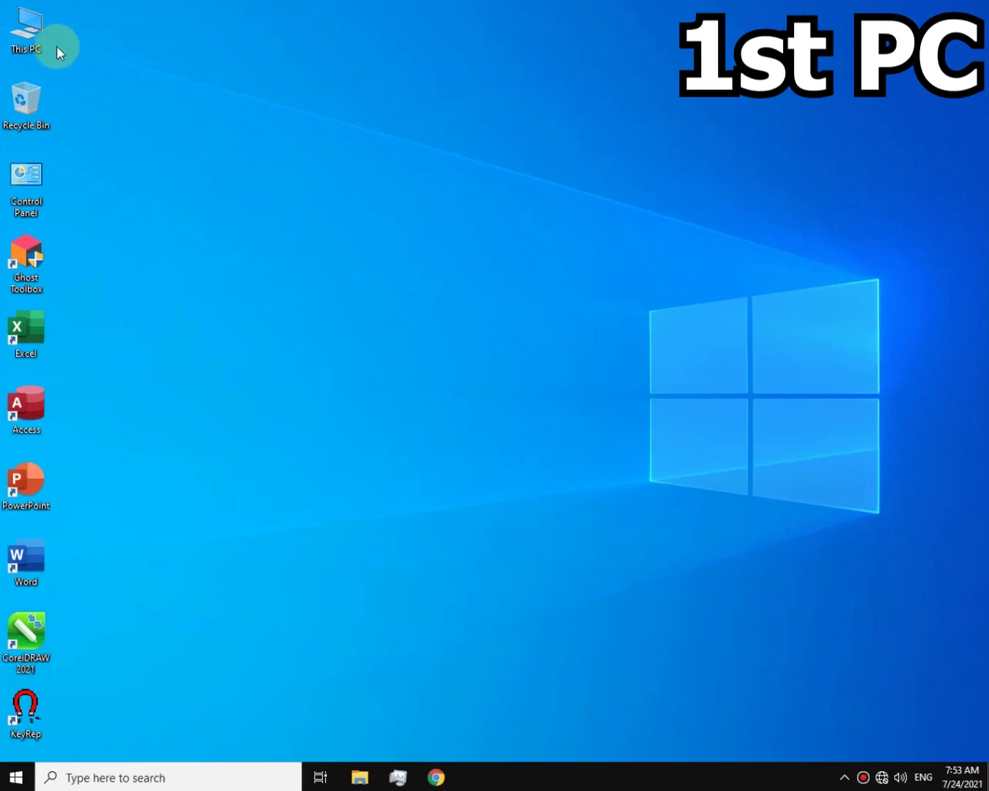
double_click(29, 34)
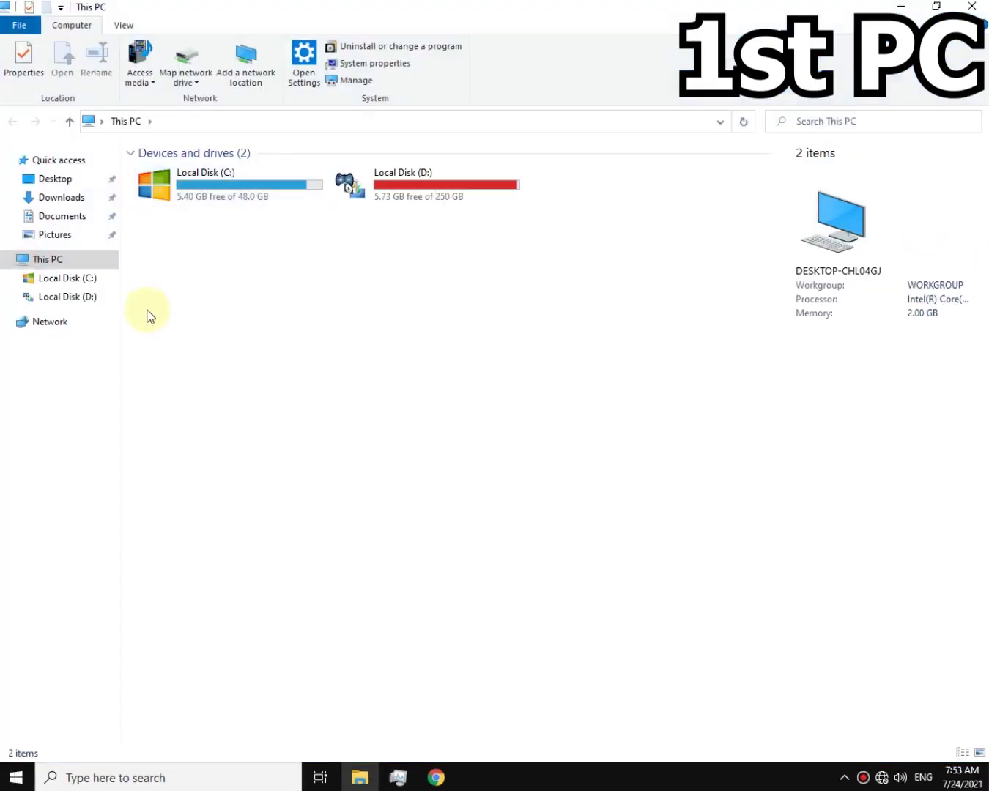
left_click_drag(193, 337, 449, 570)
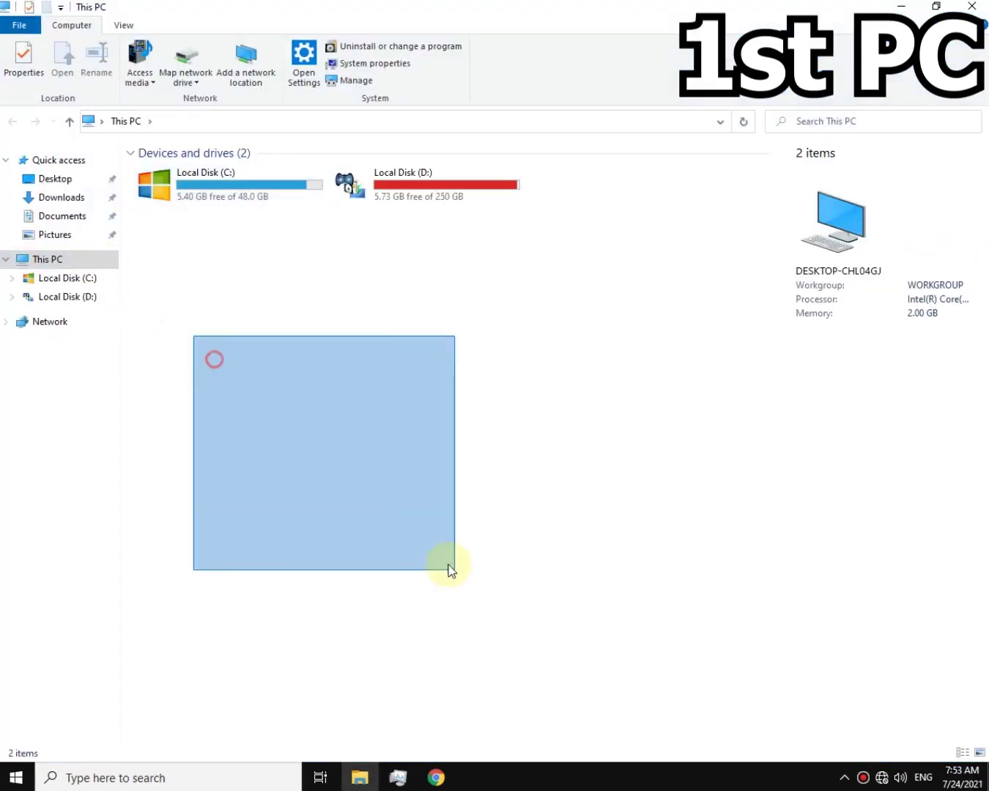
left_click(22, 322)
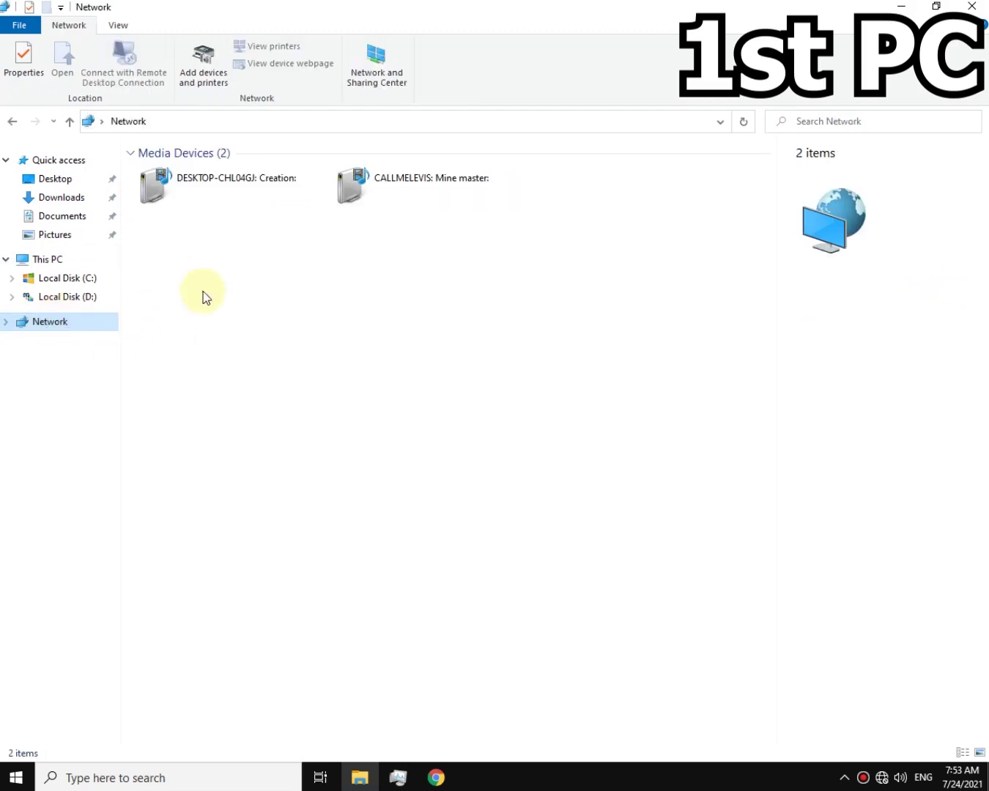
left_click_drag(257, 358, 518, 317)
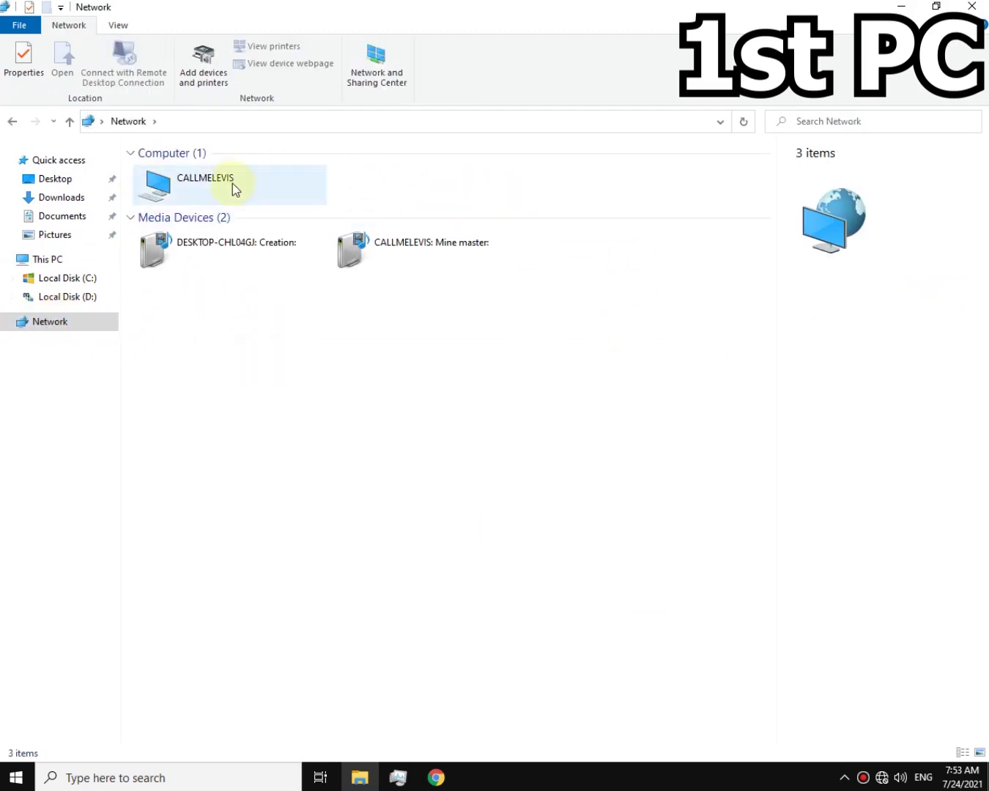
left_click(403, 202)
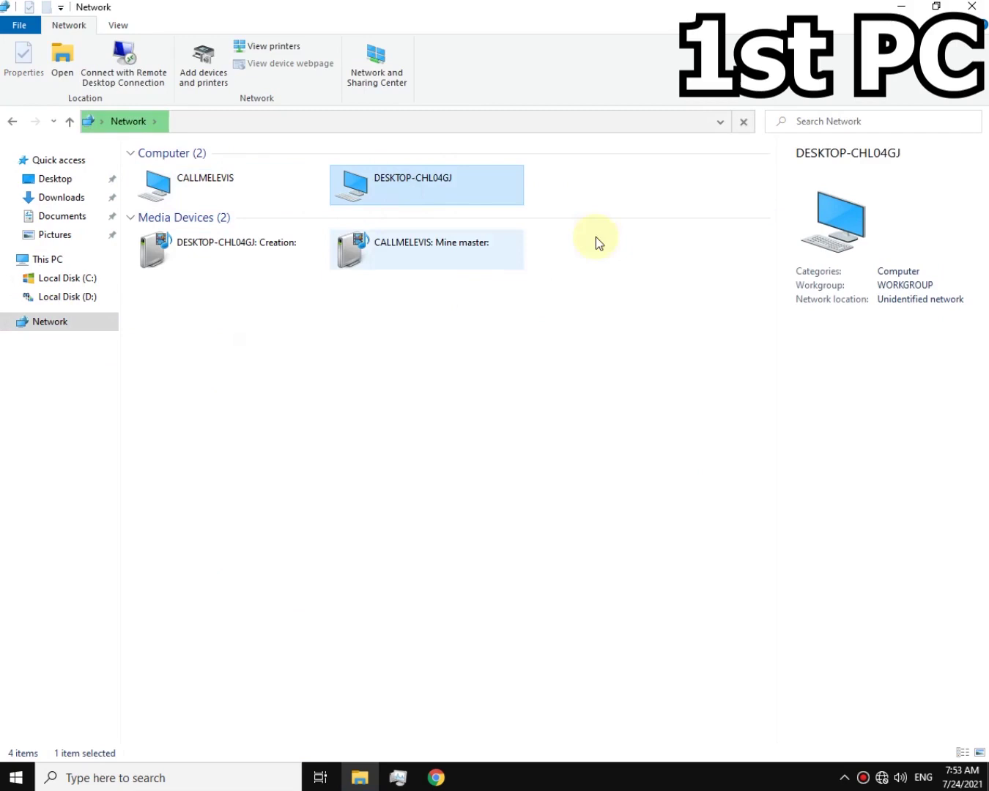
left_click(505, 345)
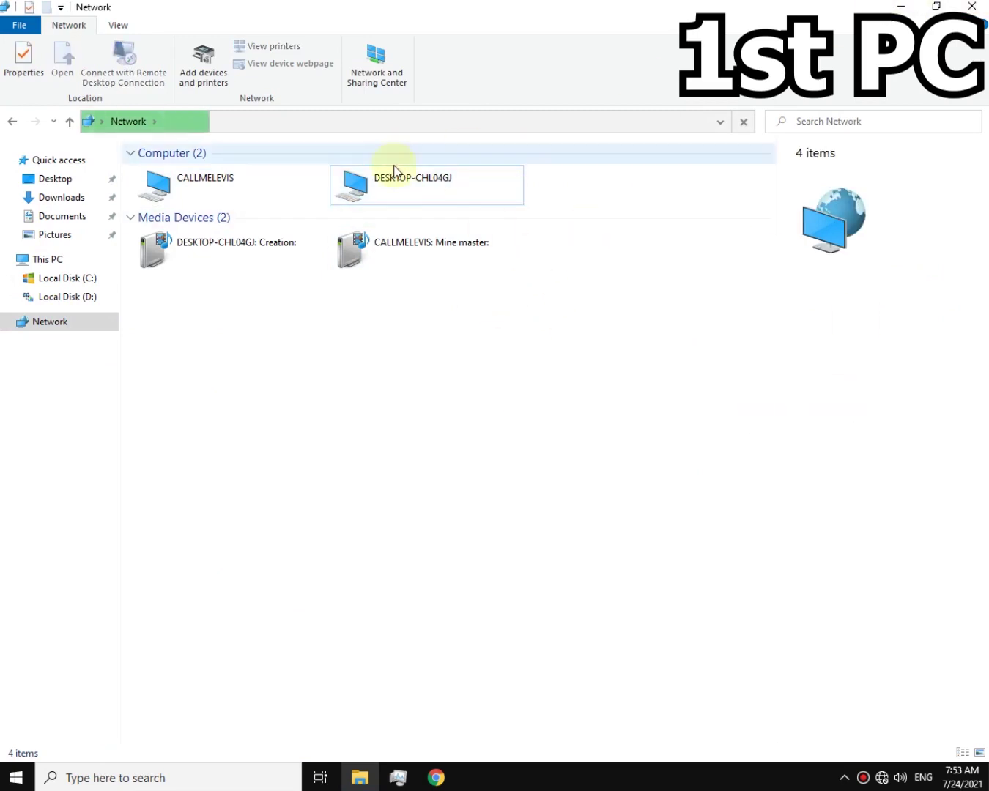
left_click_drag(591, 361, 572, 352)
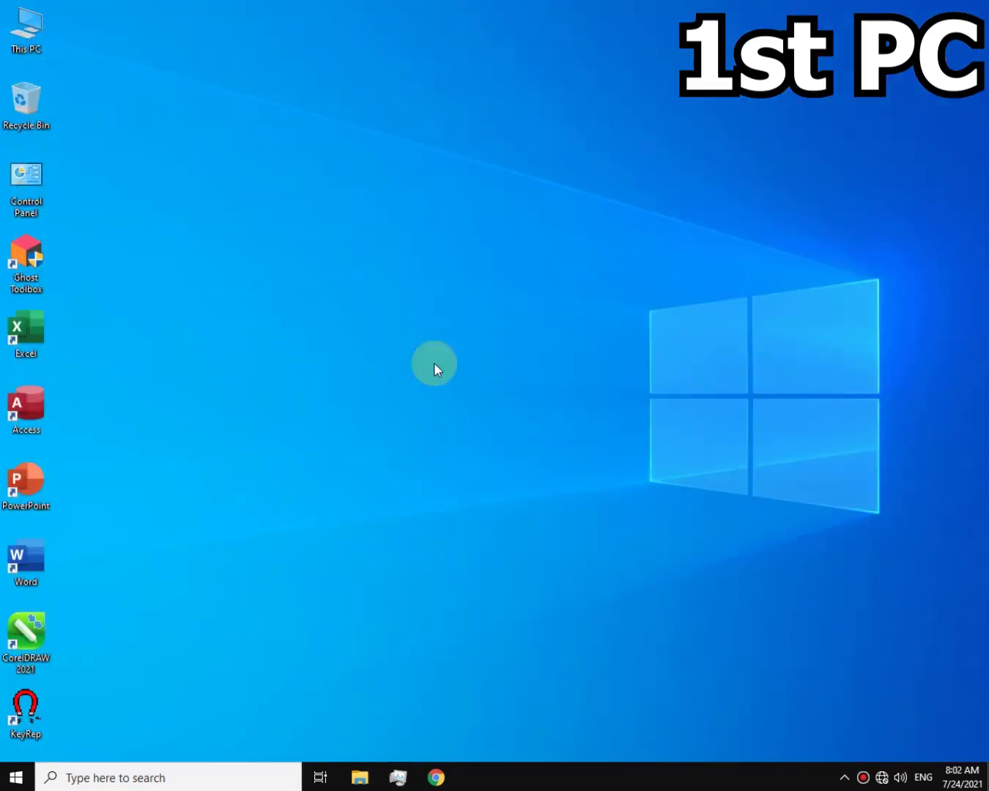
Search 'crede', open Credential Manager and start adding a Windows credential
left_click_drag(469, 460, 407, 339)
left_click(157, 776)
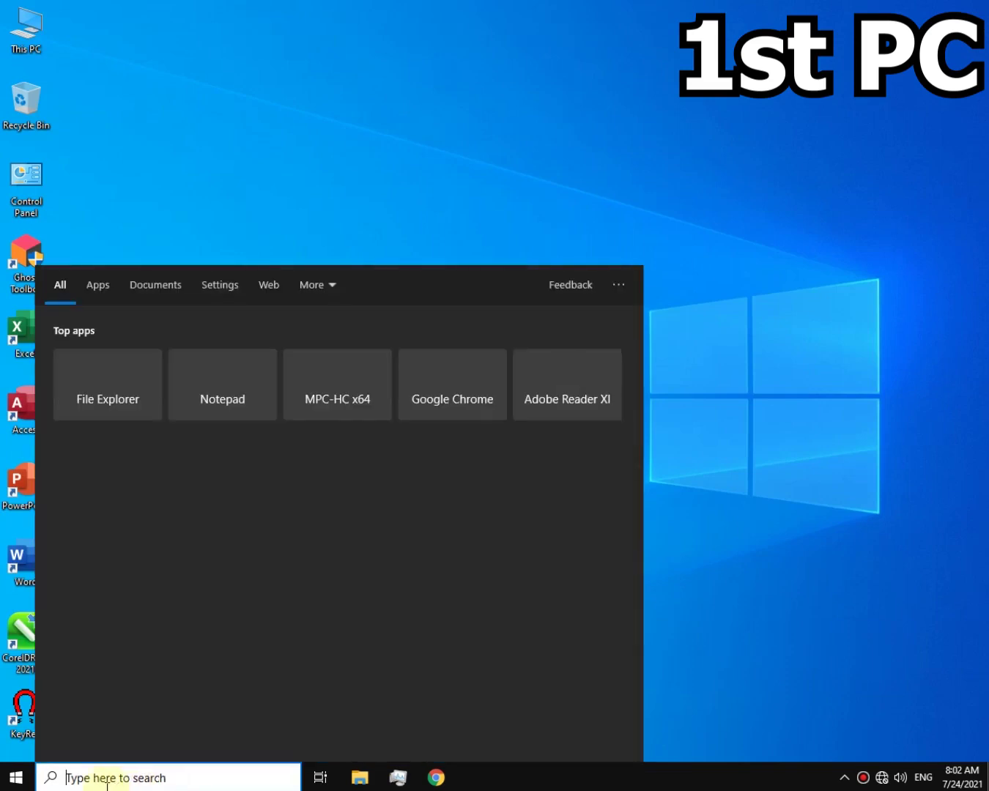
type("crede")
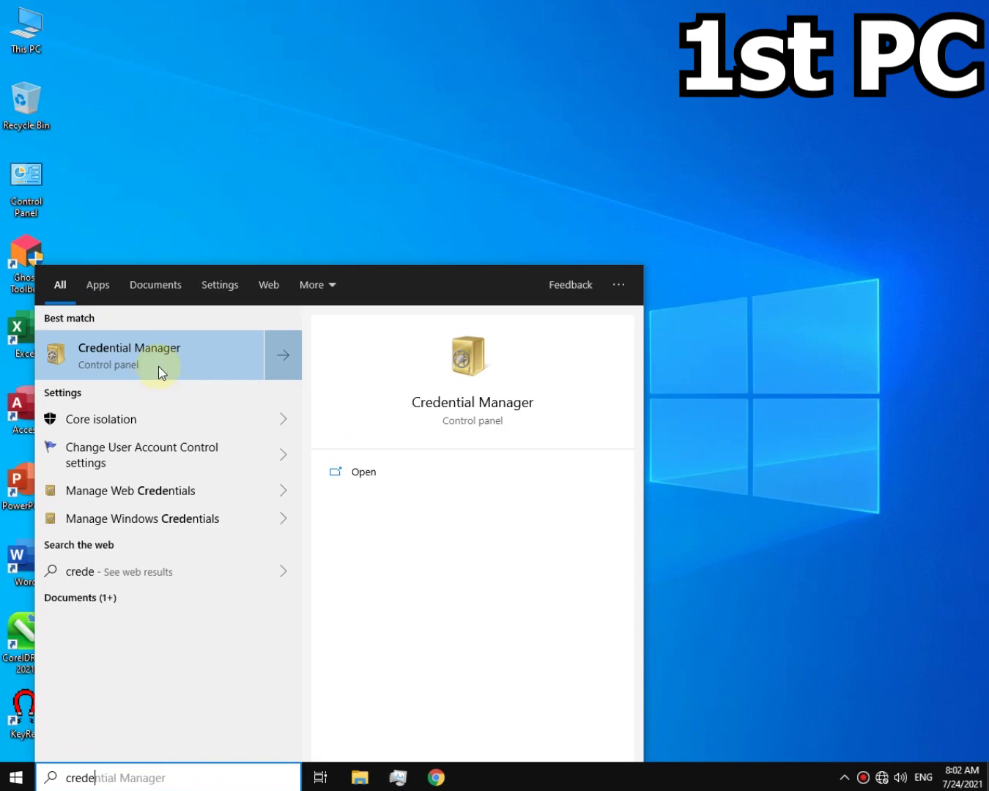
left_click(224, 370)
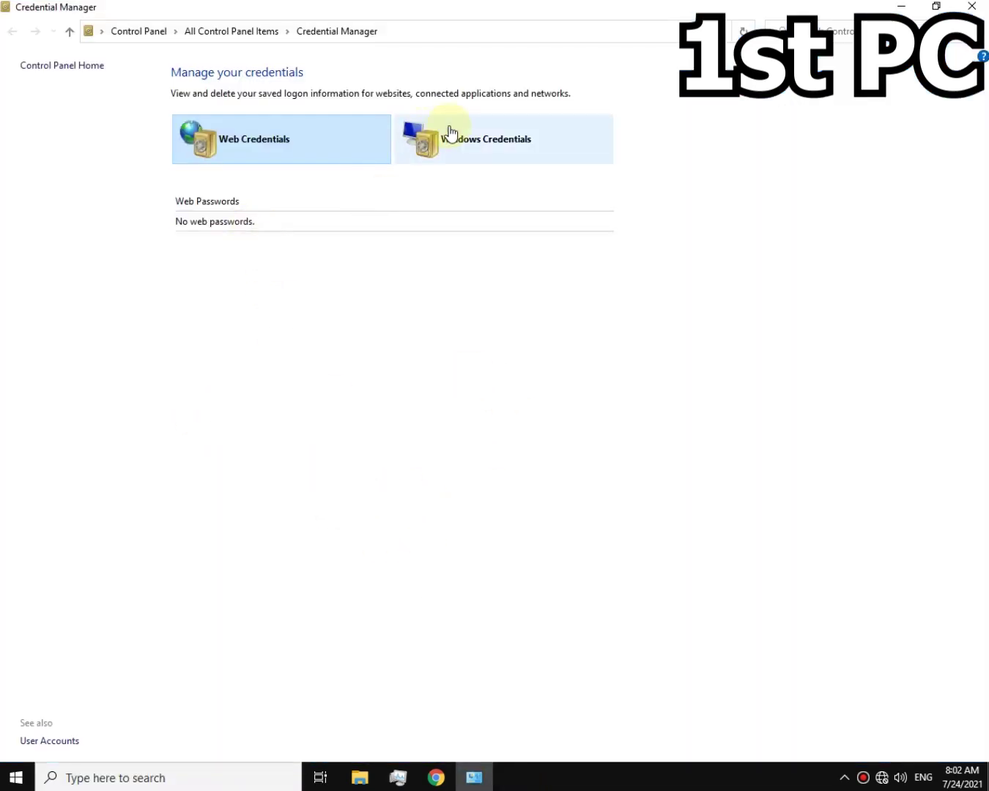
left_click(450, 134)
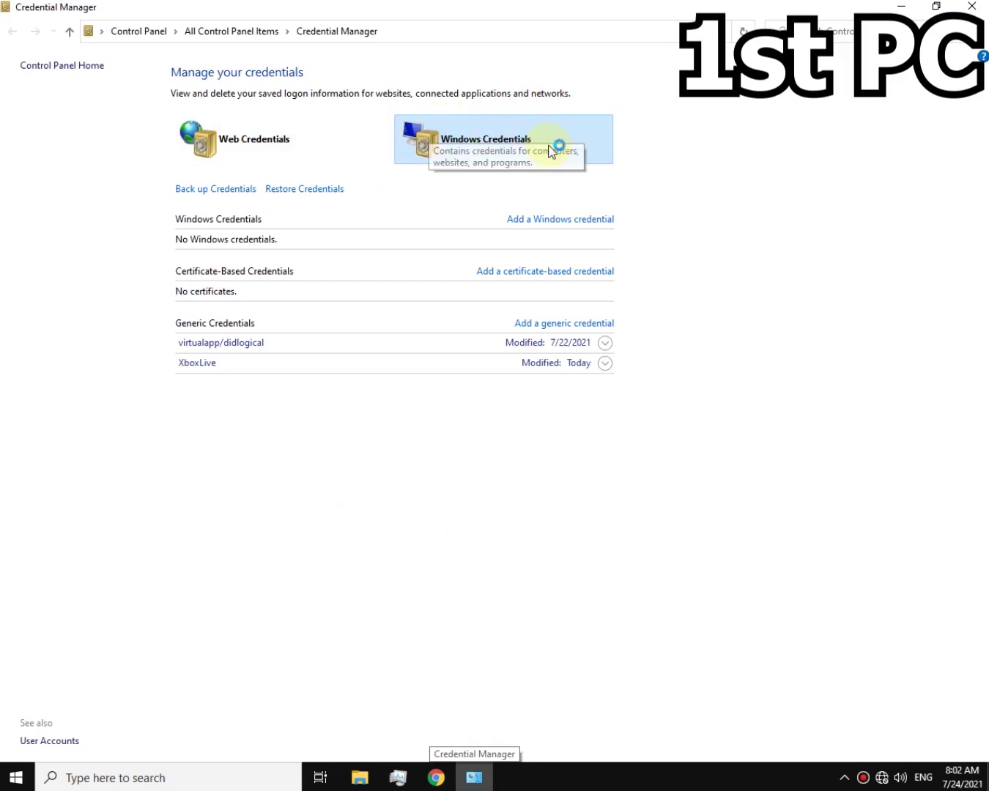
left_click(575, 222)
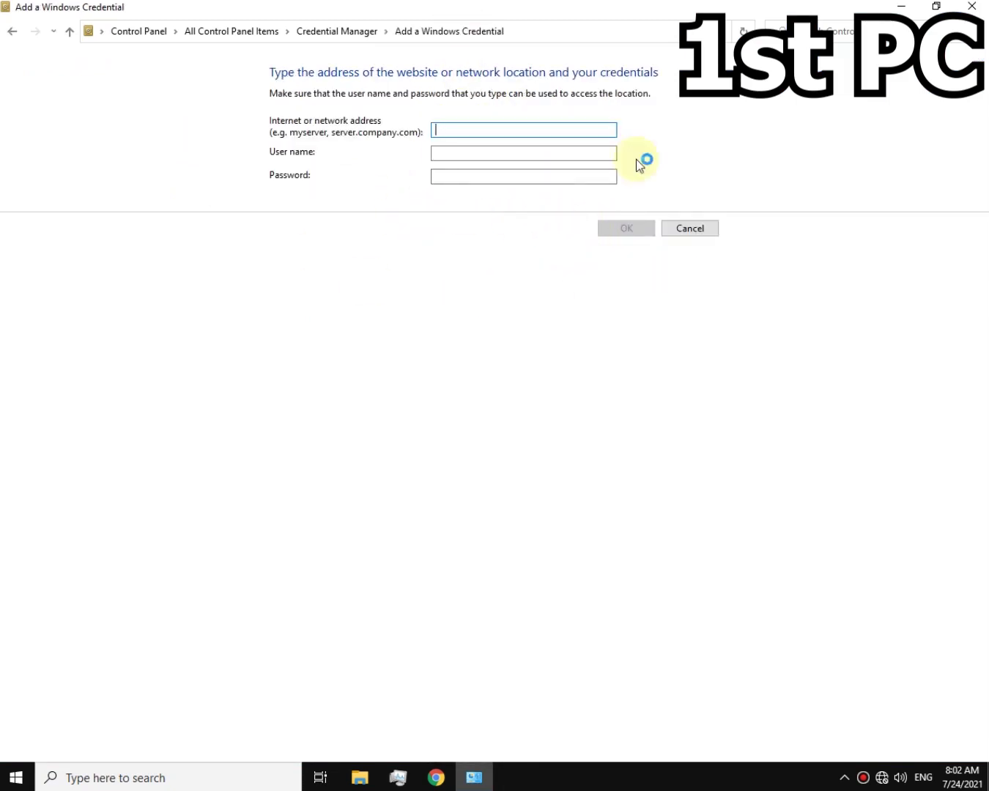
Restore the credential window to a smaller size and bring up This PC's context menu
left_click_drag(699, 7, 466, 106)
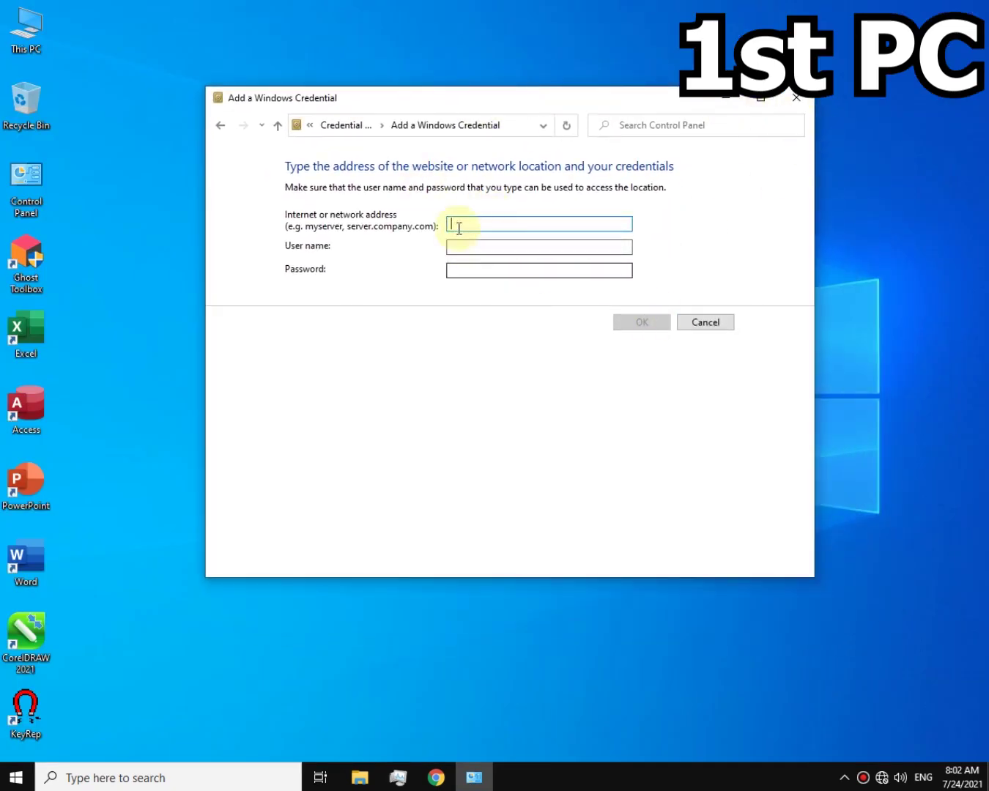
left_click_drag(146, 393, 149, 117)
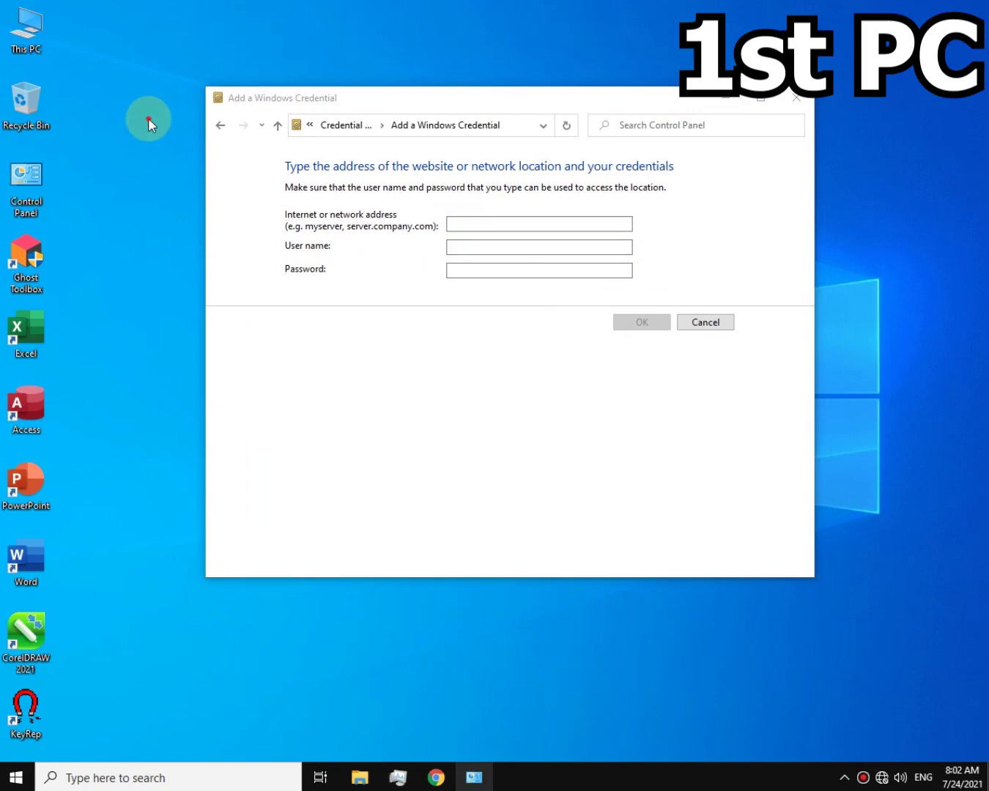
right_click(37, 39)
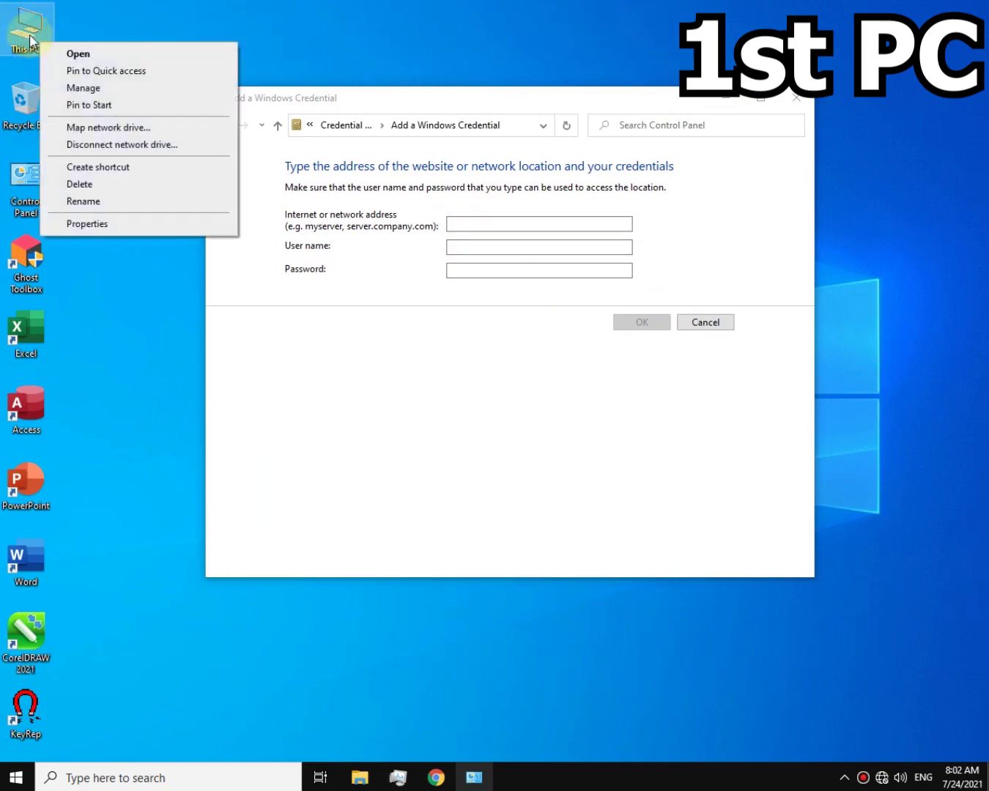
Open This PC's System window and position it beside the credential form
left_click(112, 224)
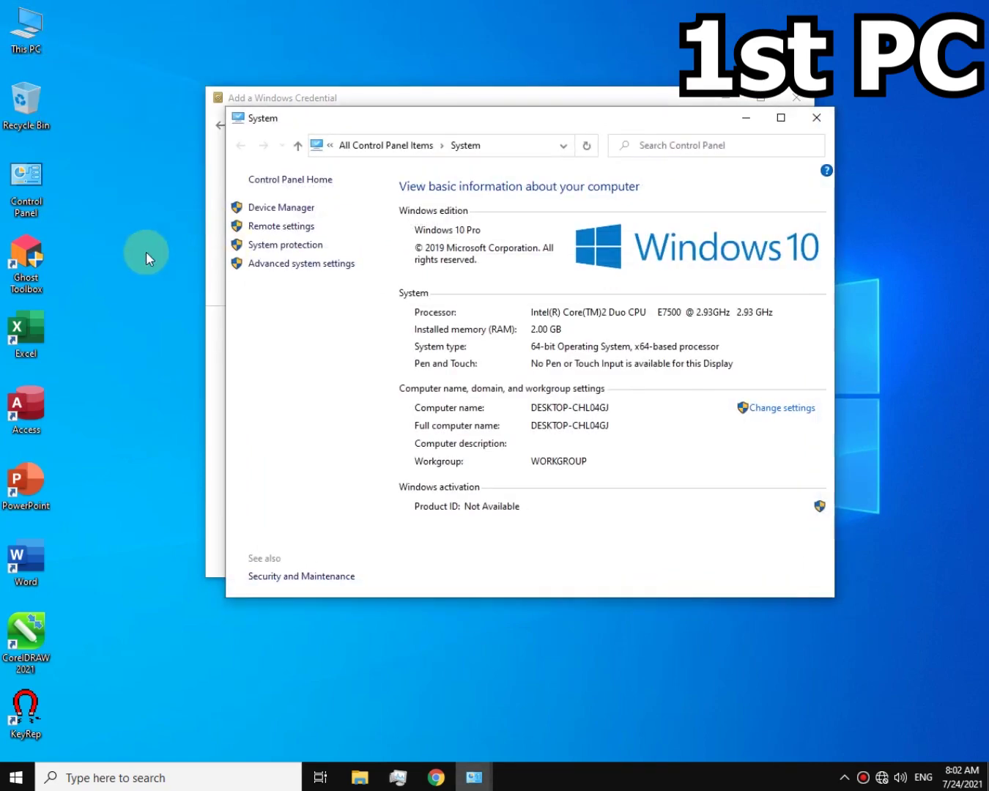
left_click_drag(438, 116, 315, 1)
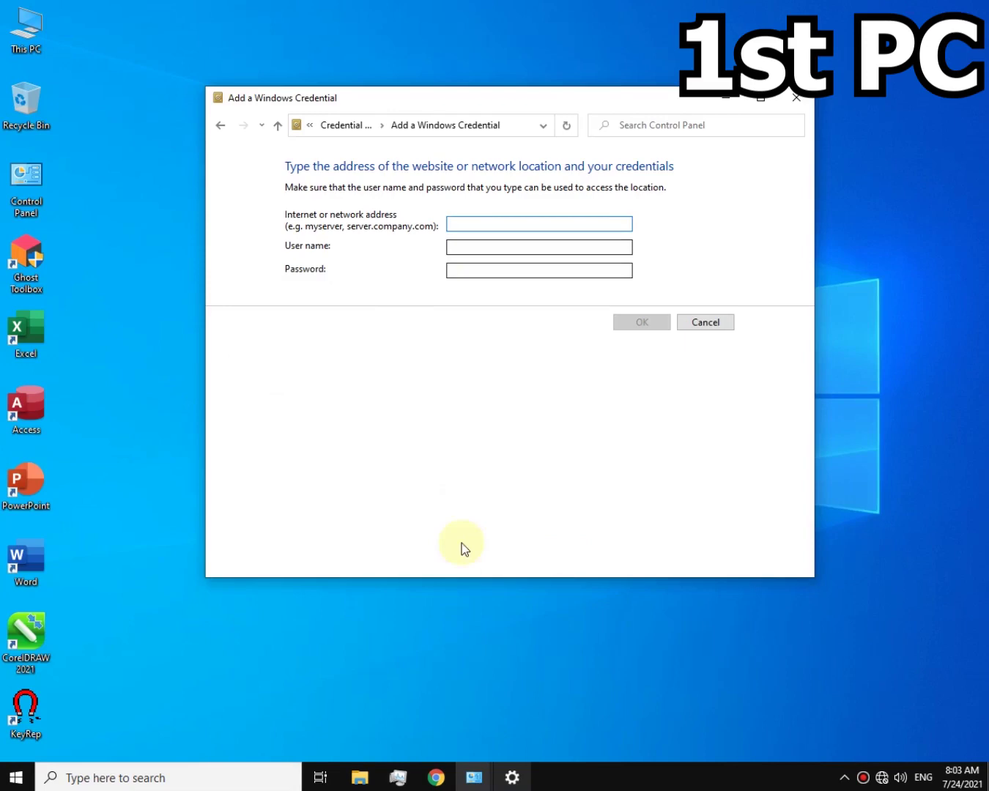
left_click(483, 445)
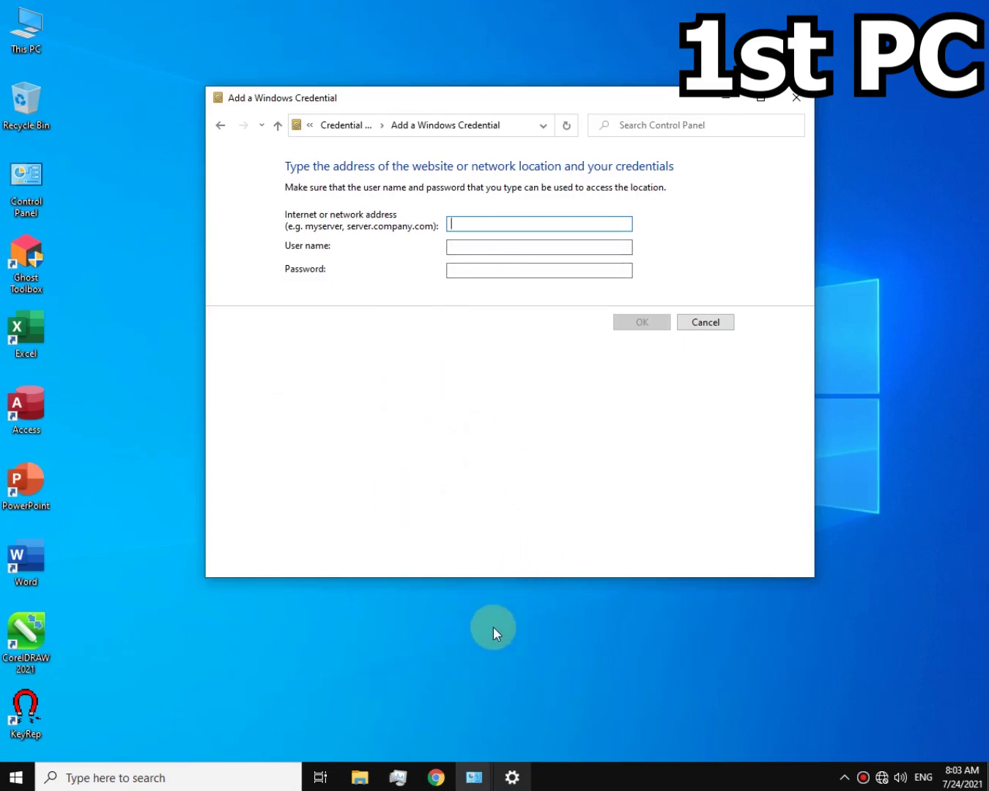
mouse_move(465, 761)
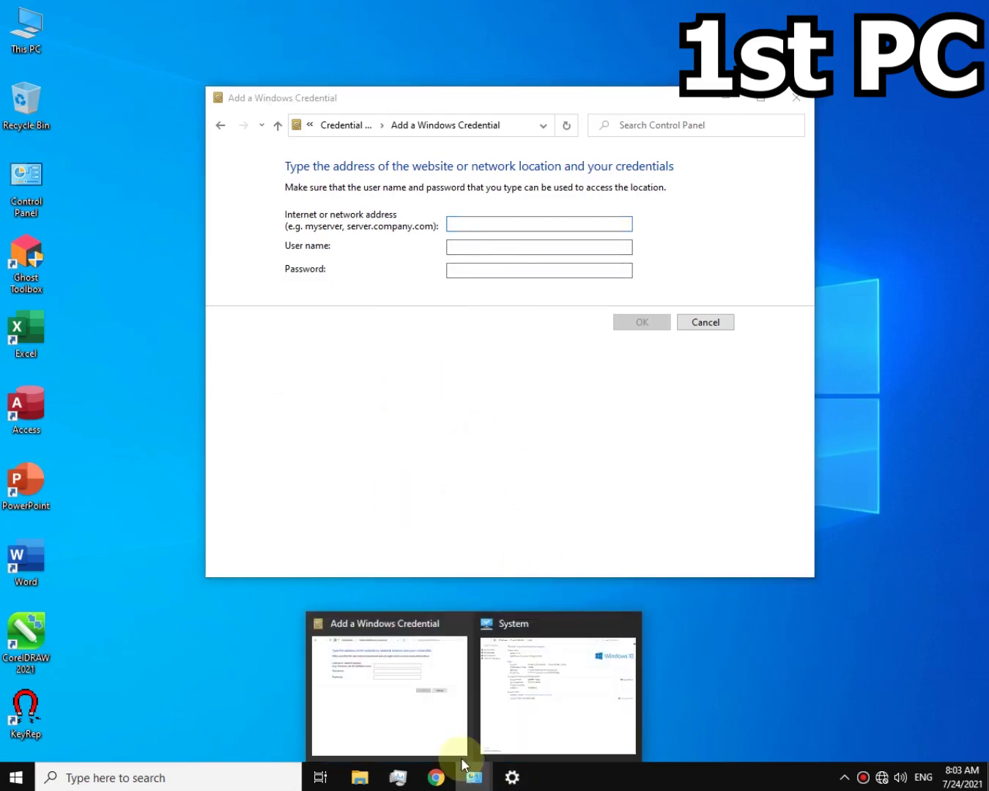
left_click(513, 664)
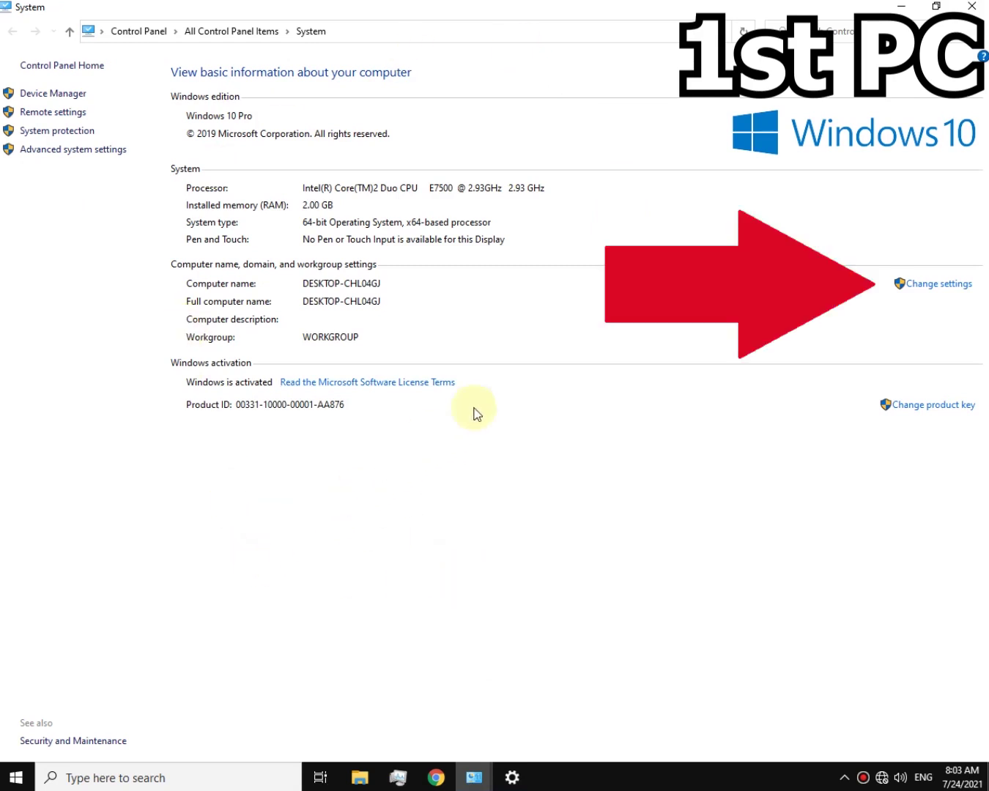
Copy the computer name DESKTOP-CHL04GJ from the rename computer dialog
left_click(929, 285)
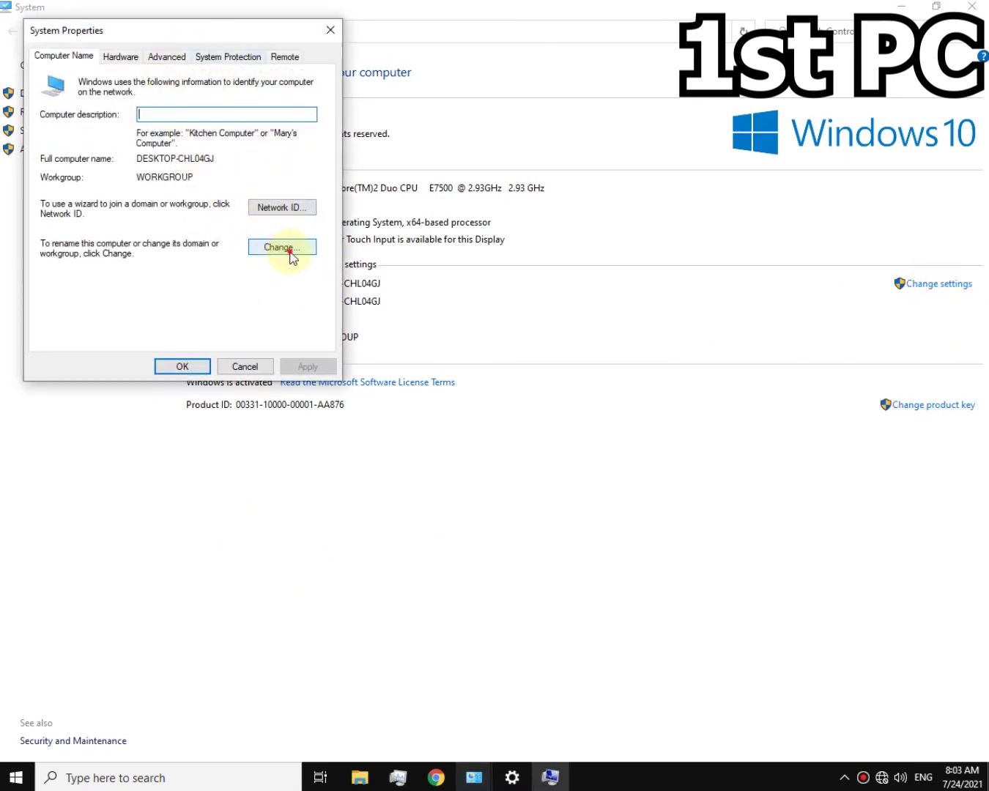
left_click(290, 249)
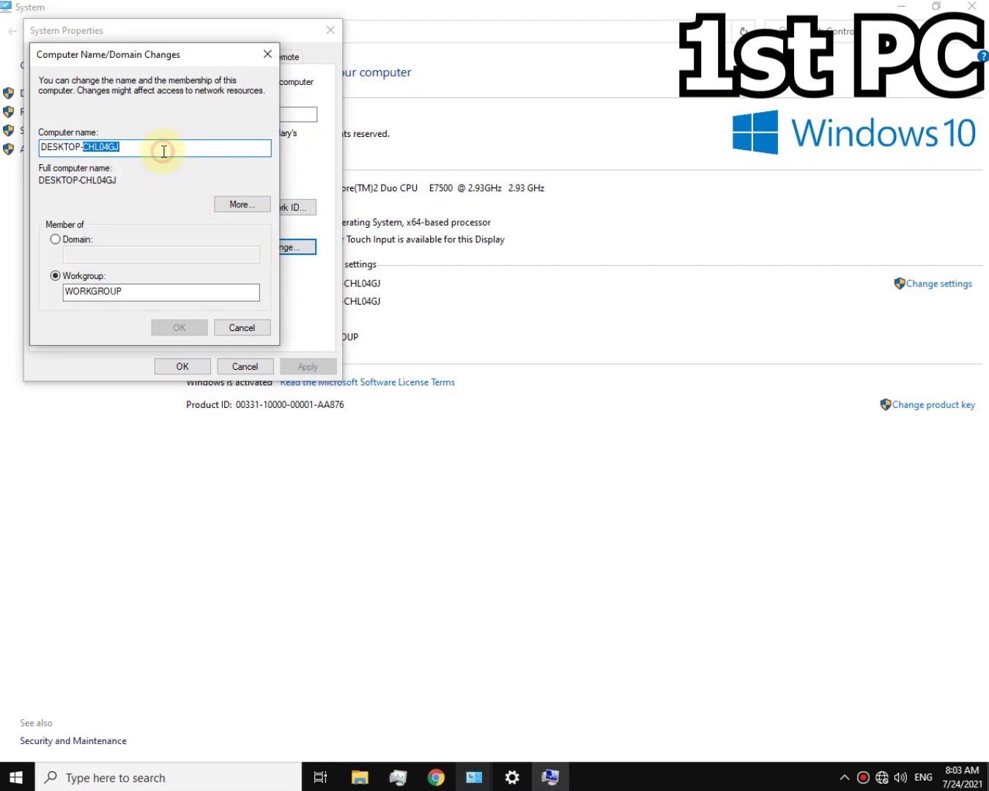
left_click_drag(170, 149, 31, 152)
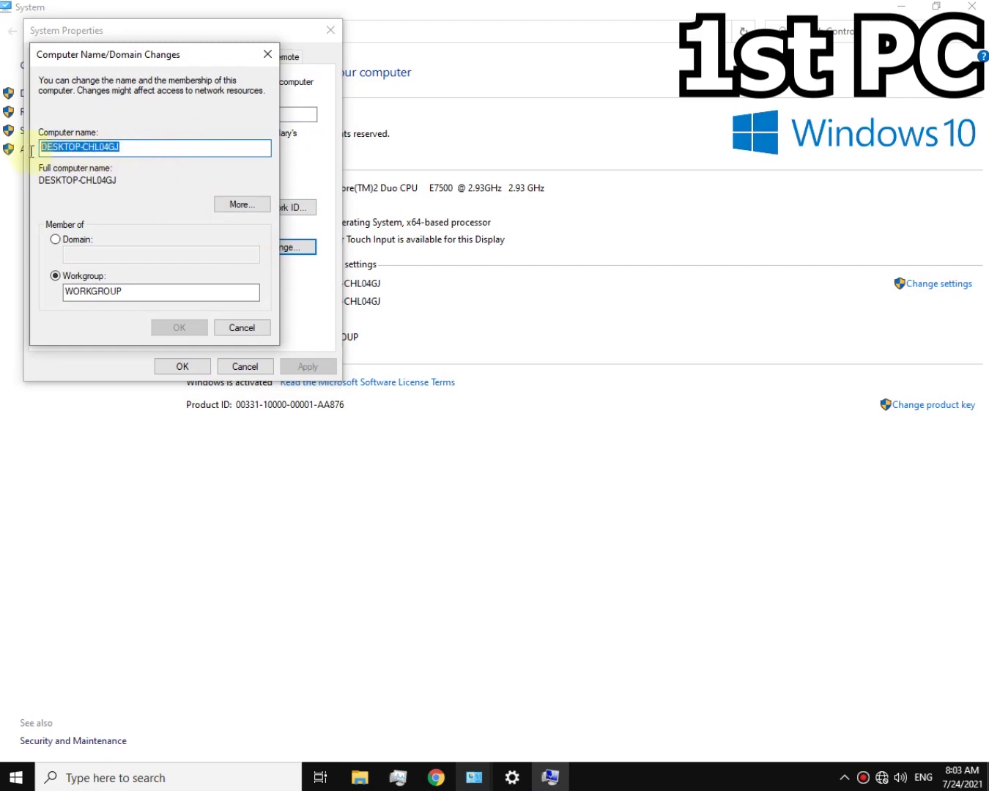
right_click(86, 149)
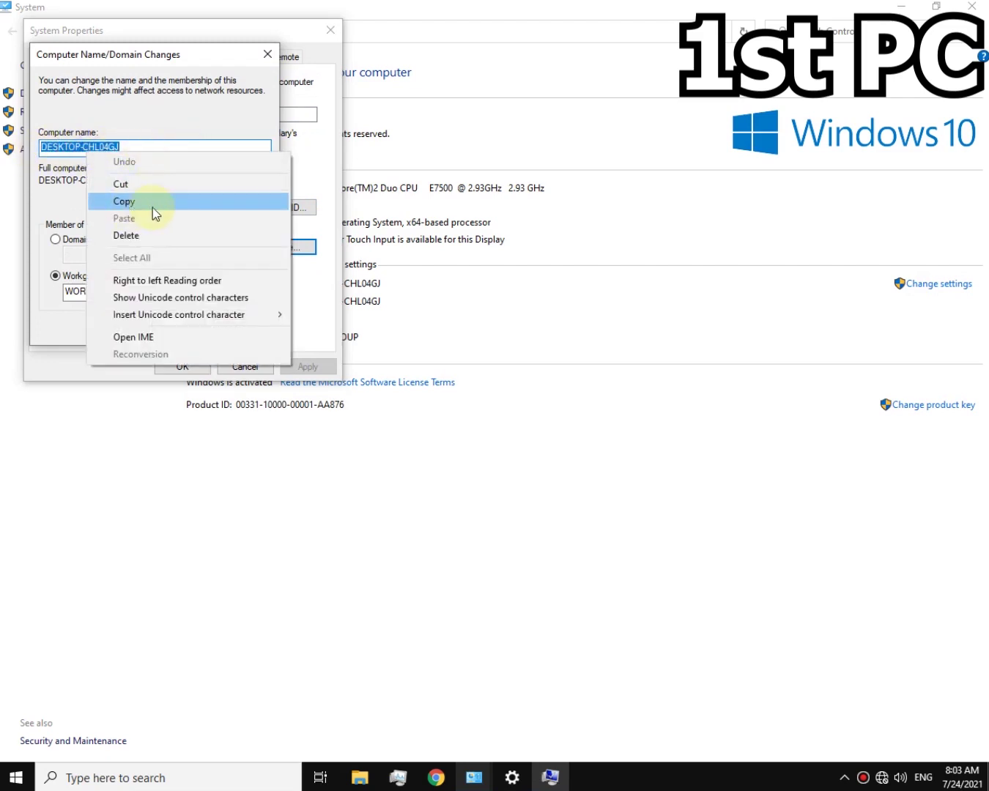
left_click(151, 204)
left_click(166, 148)
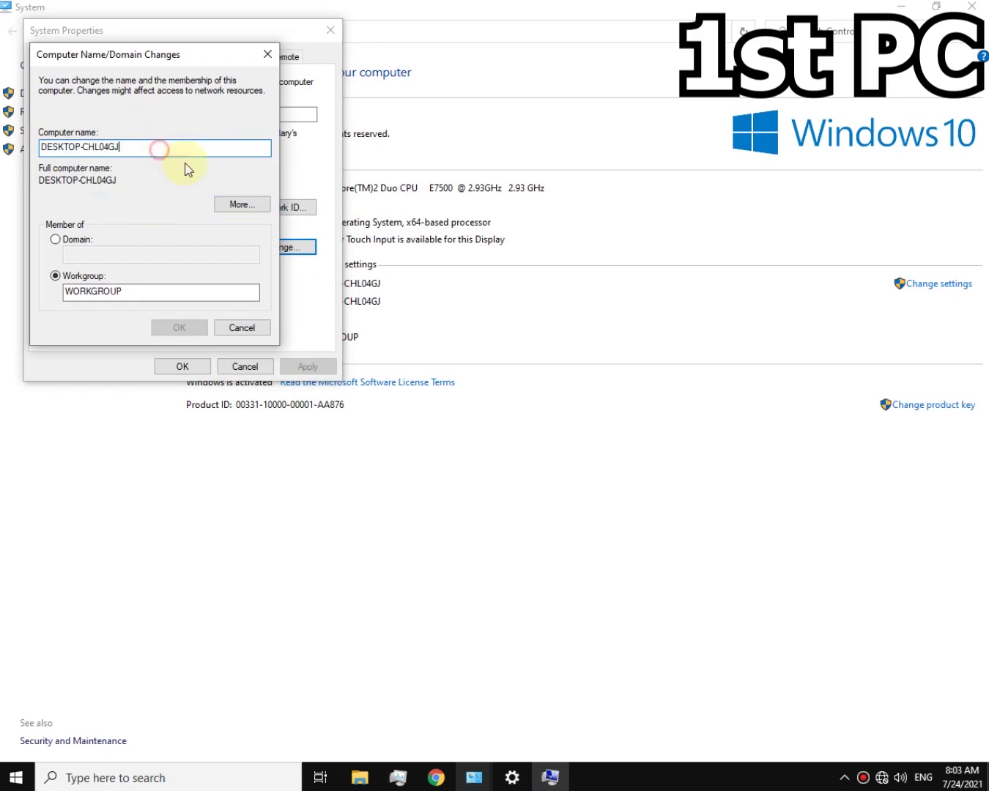
Cancel the Computer Name/Domain Changes and System Properties dialogs without changes
left_click(239, 330)
left_click(244, 364)
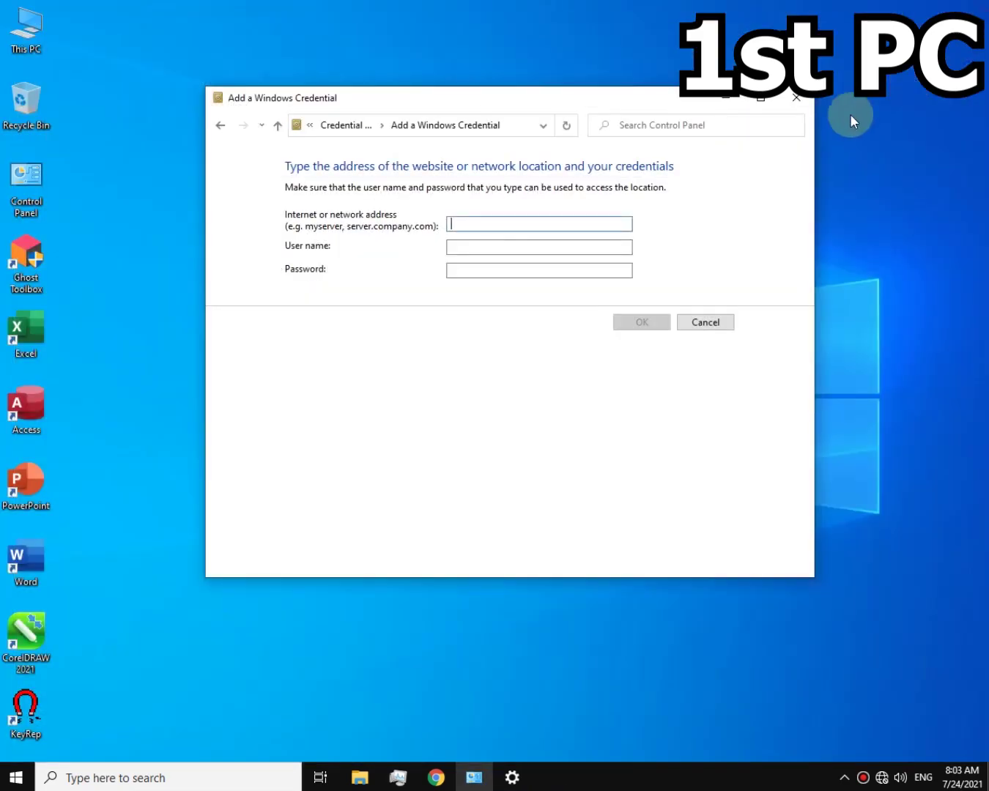
left_click(850, 121)
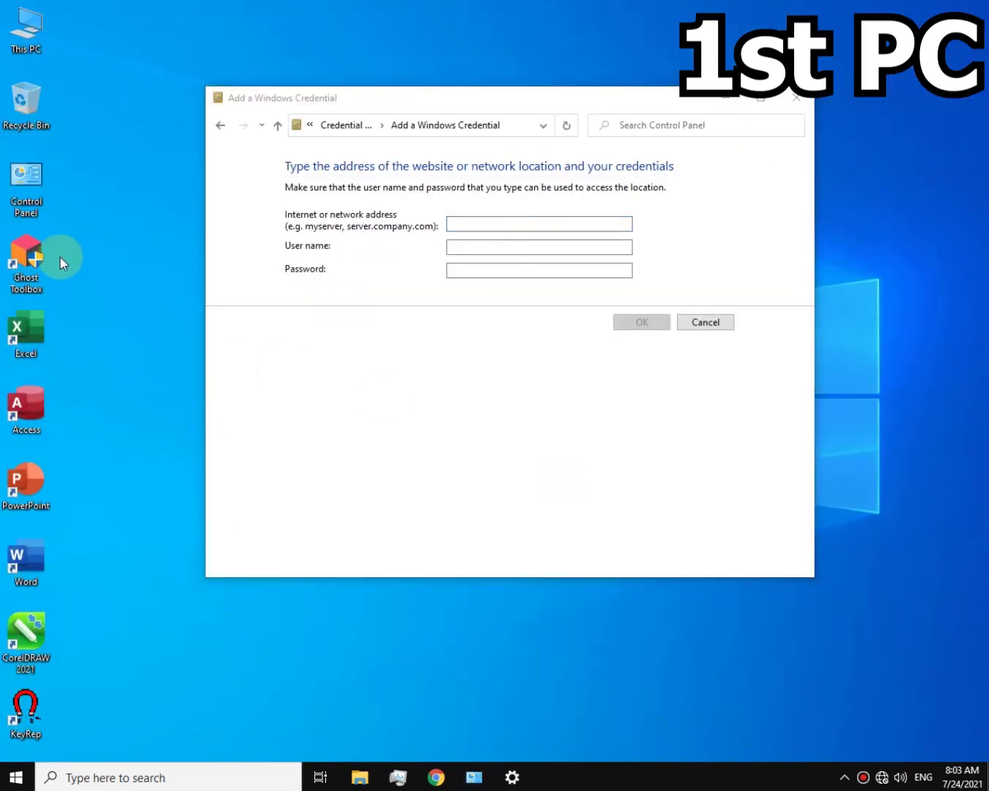
Select the device name DESKTOP-CHL04GJ on the About page and copy it
left_click(512, 777)
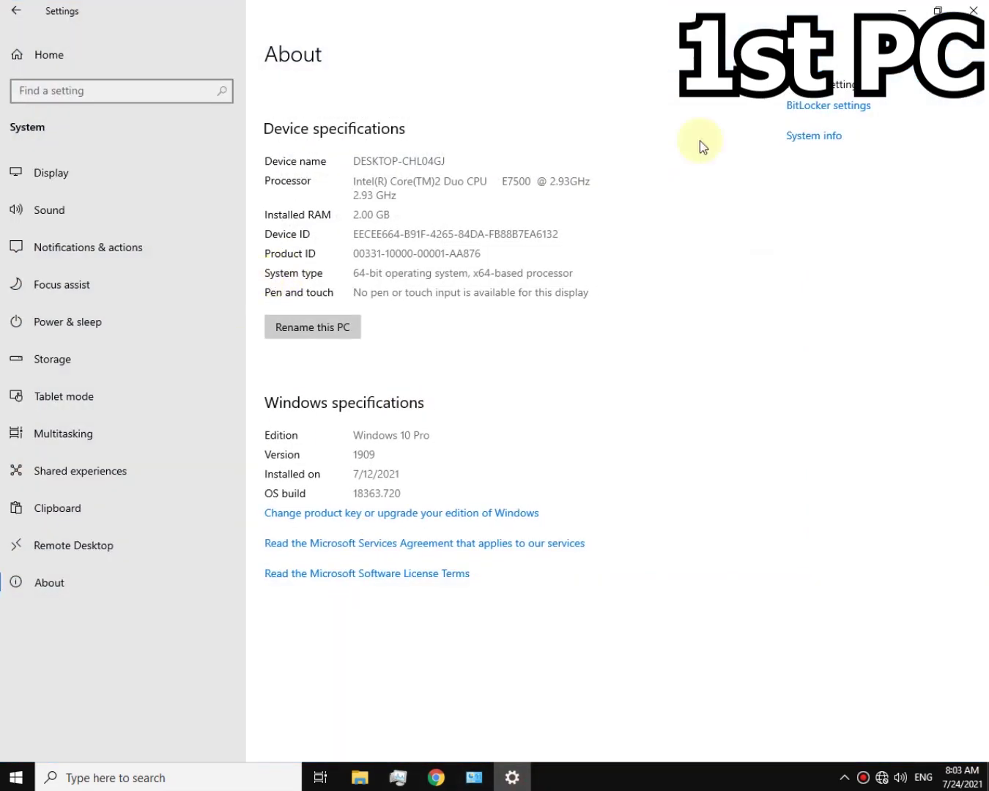
left_click_drag(416, 164, 352, 163)
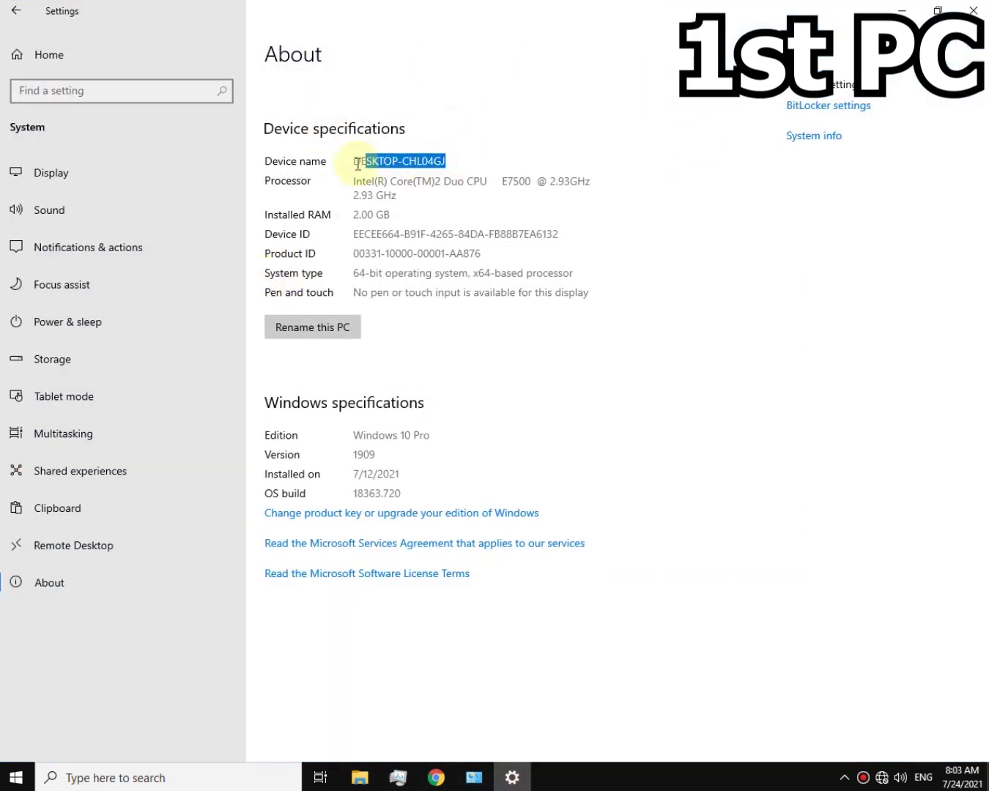
right_click(408, 163)
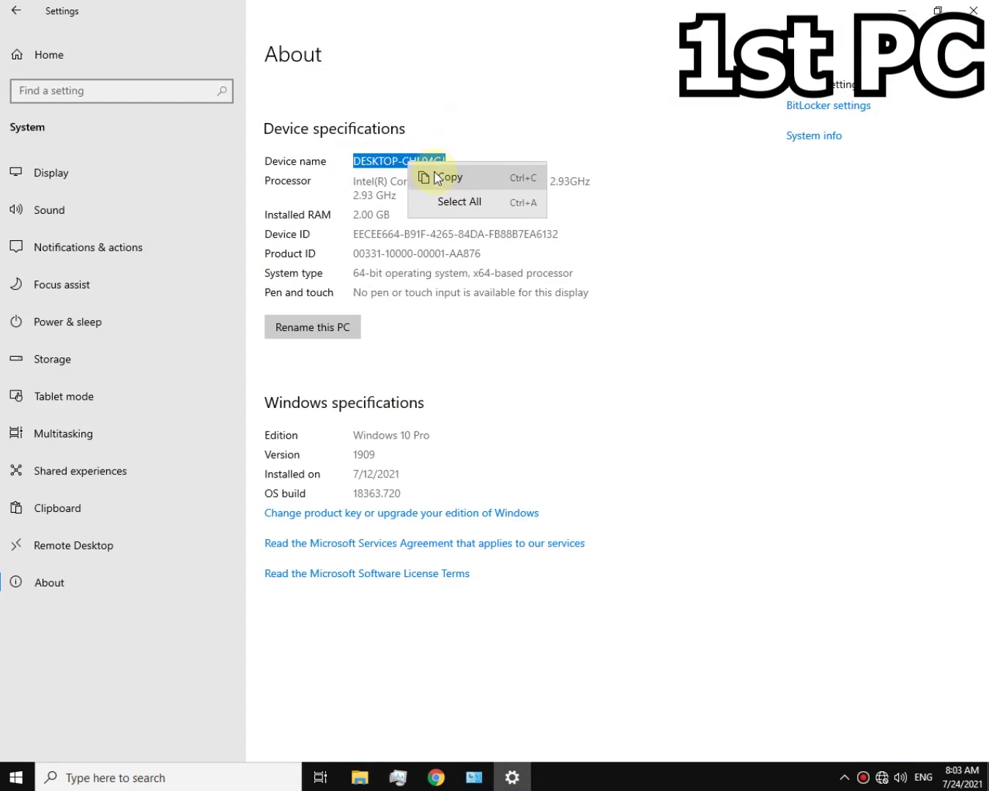
left_click(496, 184)
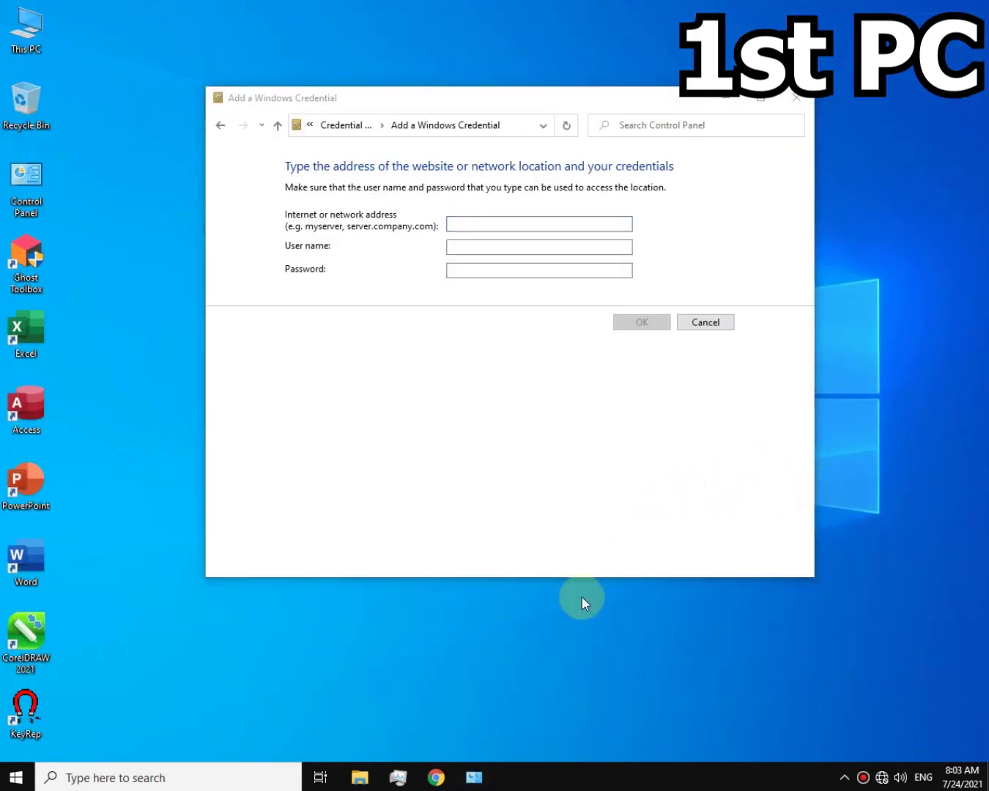
Maximize the credential form and paste DESKTOP-CHL04GJ as the network address
left_click(482, 781)
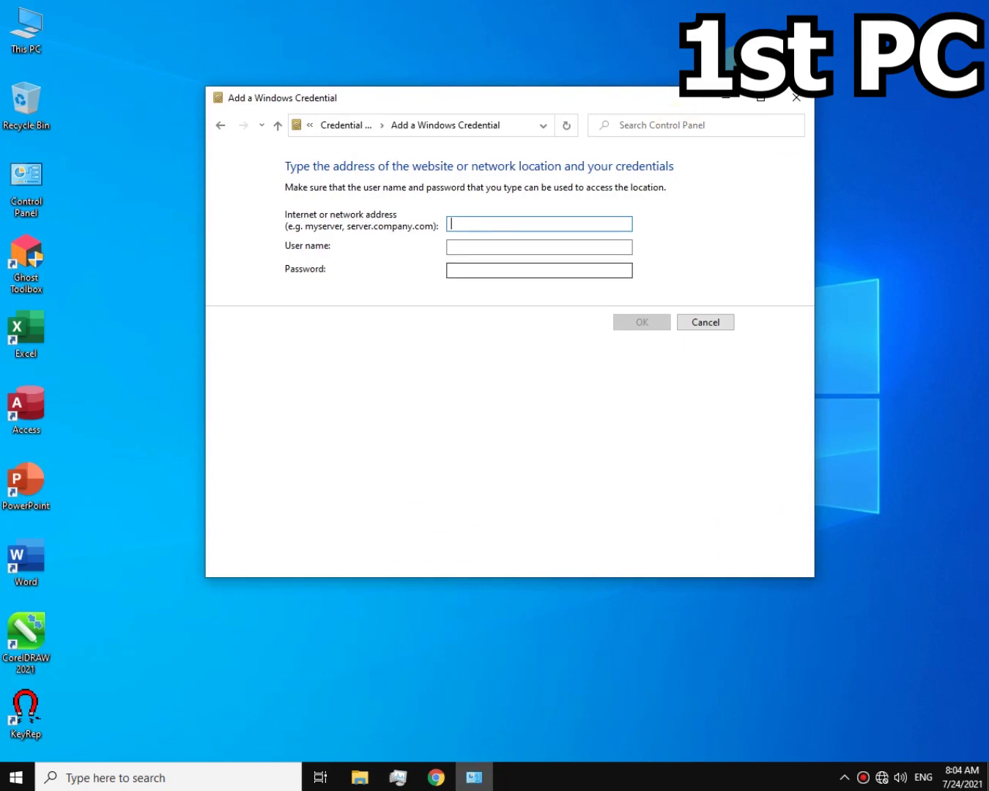
left_click(762, 109)
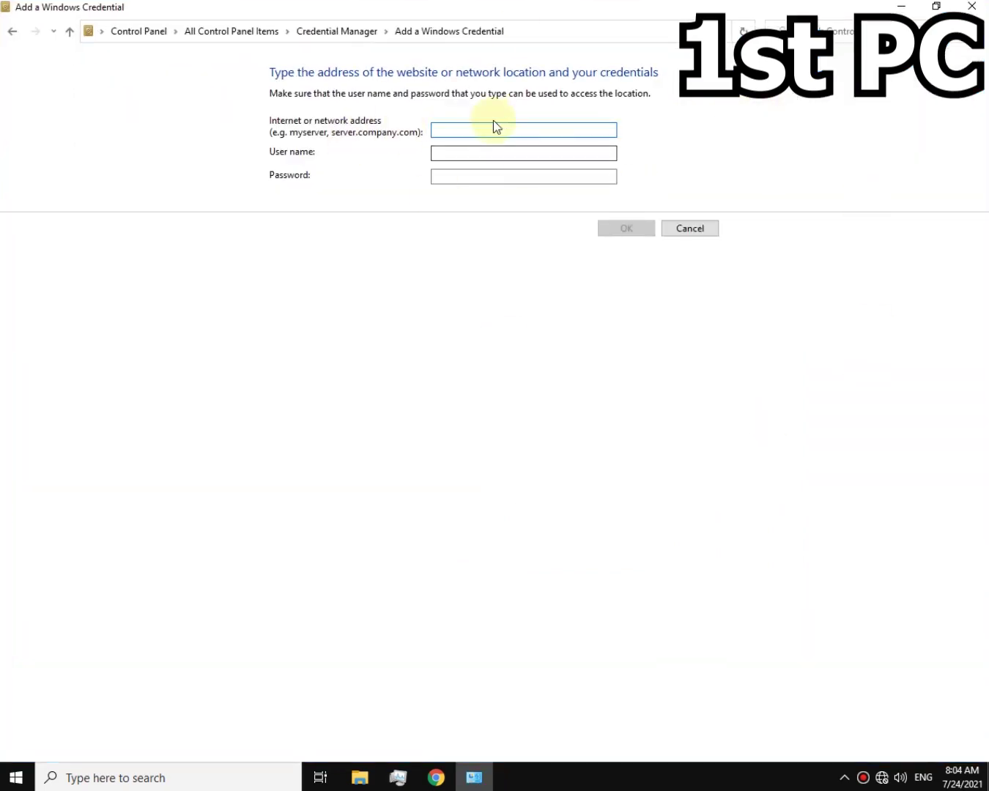
left_click(490, 133)
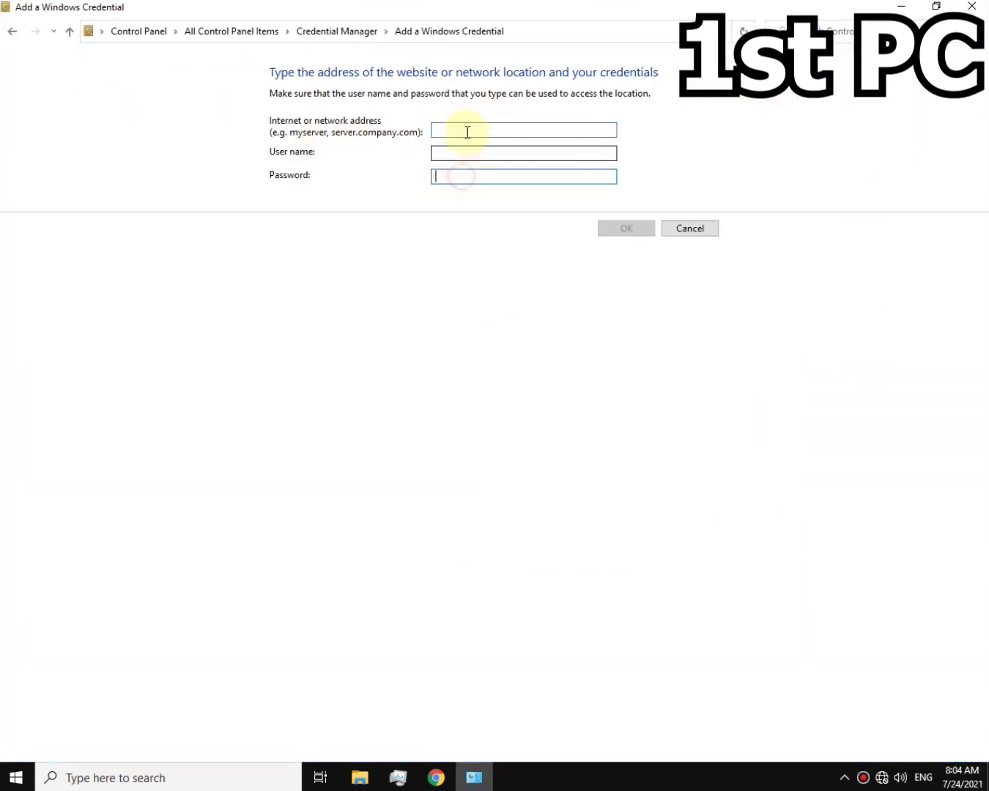
left_click(466, 130)
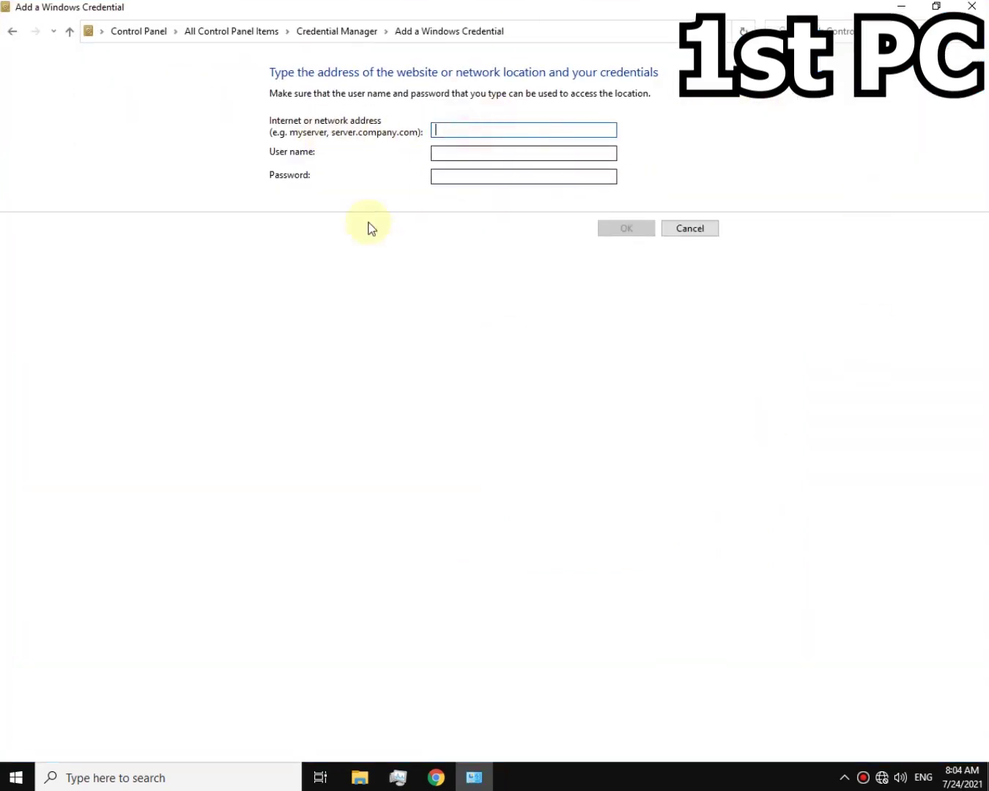
right_click(448, 133)
left_click(484, 199)
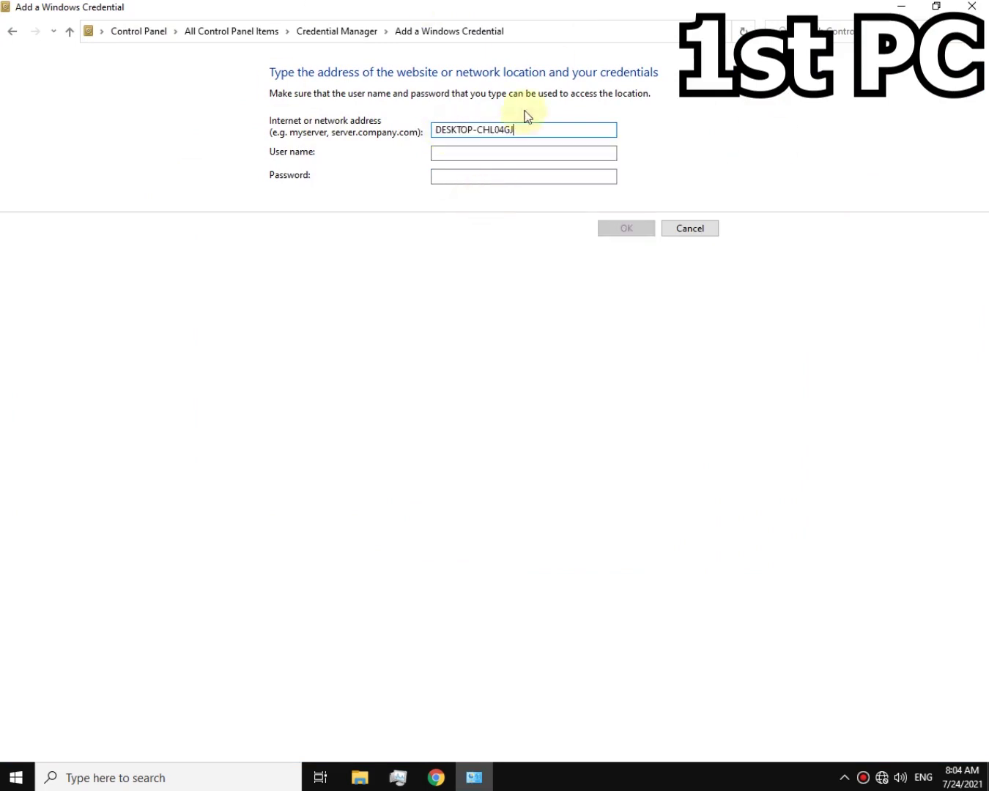
Enter the signed-in account's user name and password and save the credential
left_click(522, 148)
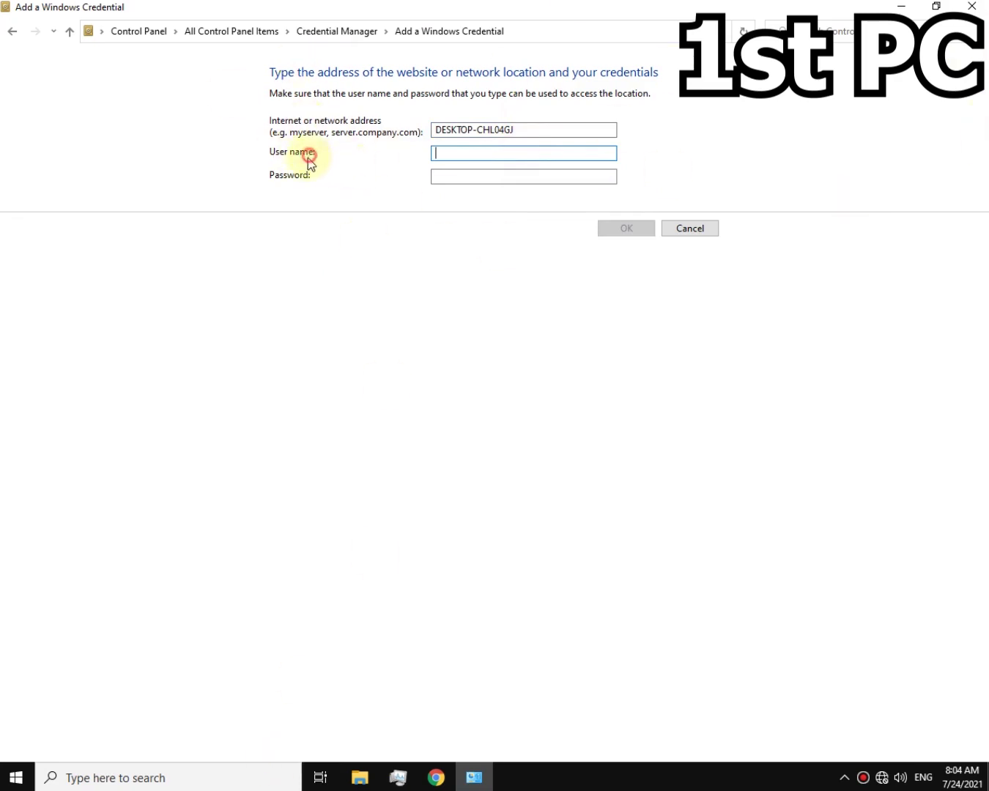
left_click(16, 777)
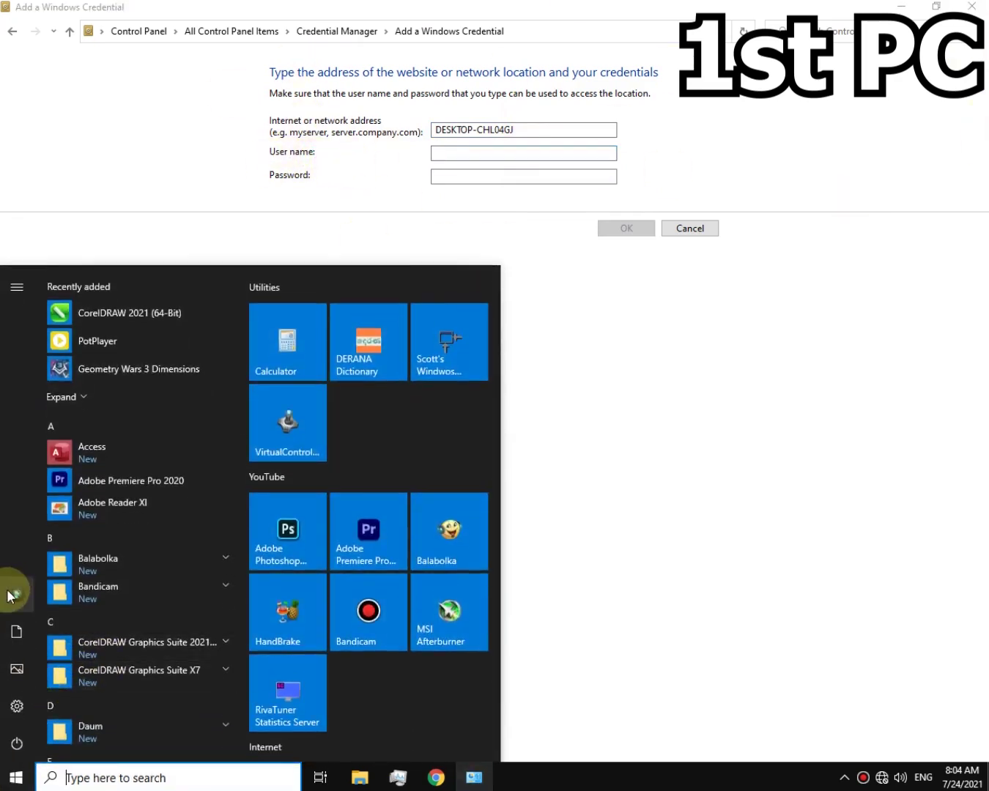
mouse_move(8, 591)
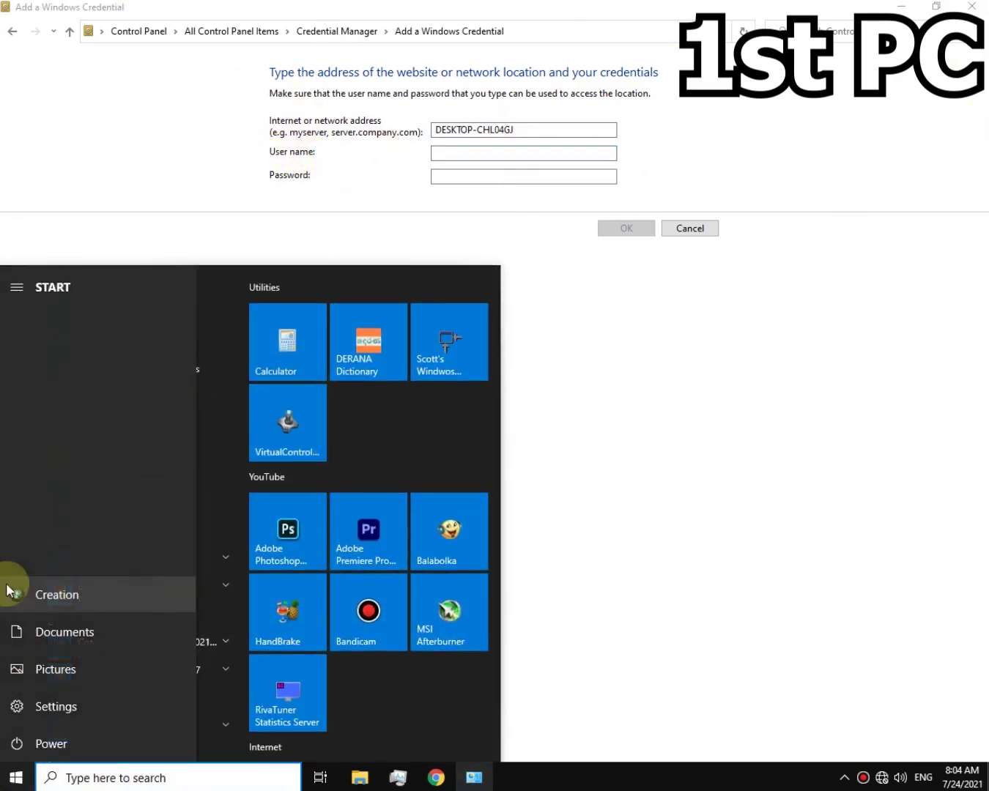
left_click(57, 599)
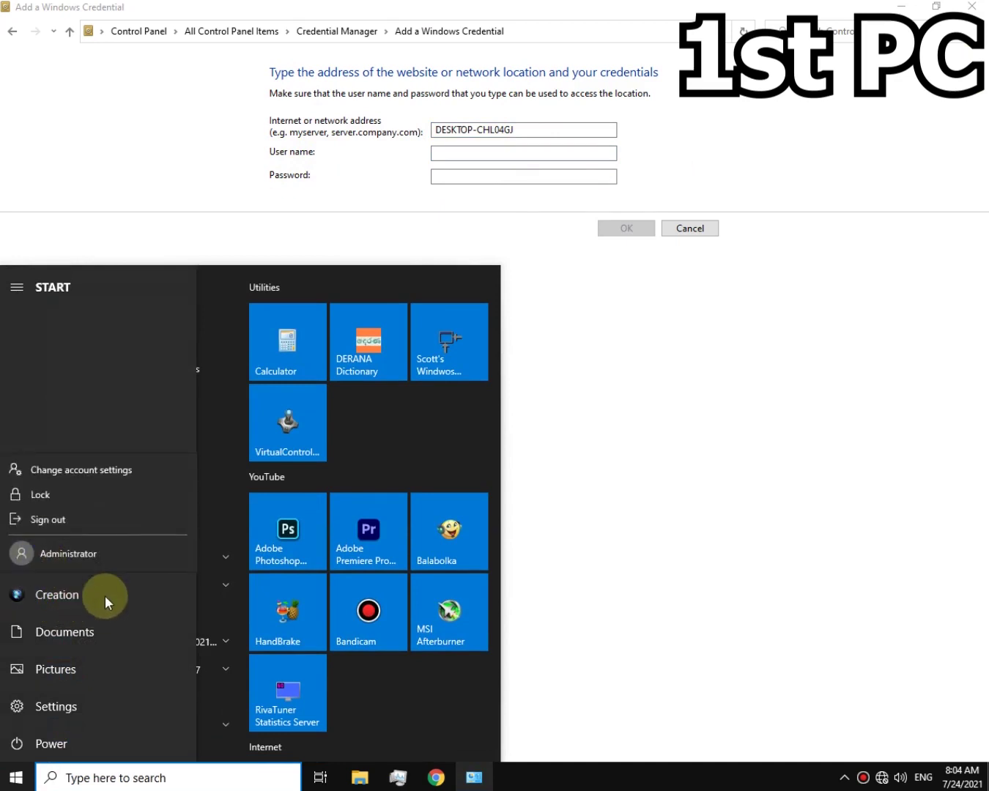
left_click(84, 597)
left_click(505, 155)
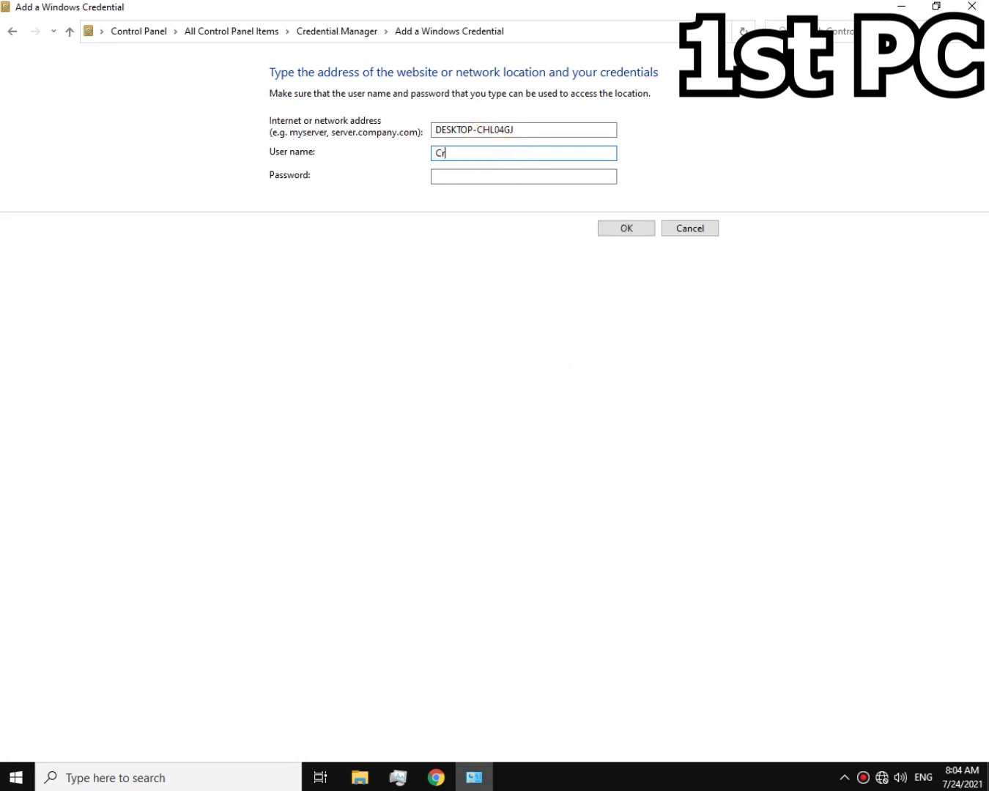
left_click(9, 773)
left_click(15, 597)
left_click(790, 443)
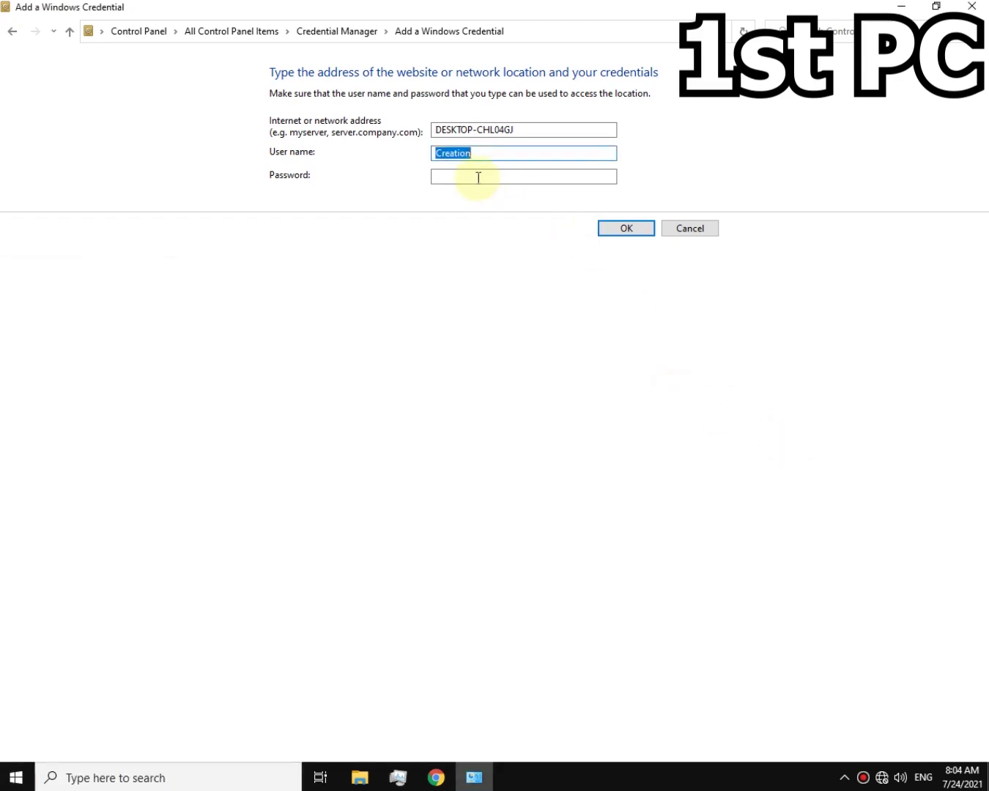
left_click(477, 175)
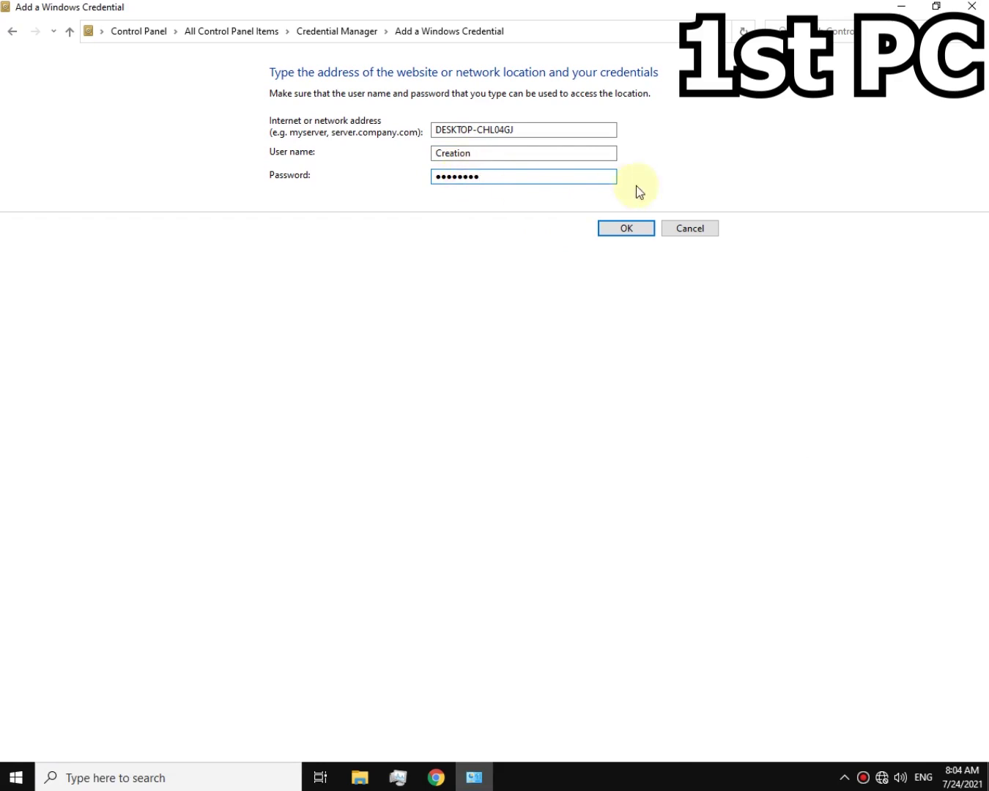
left_click(629, 231)
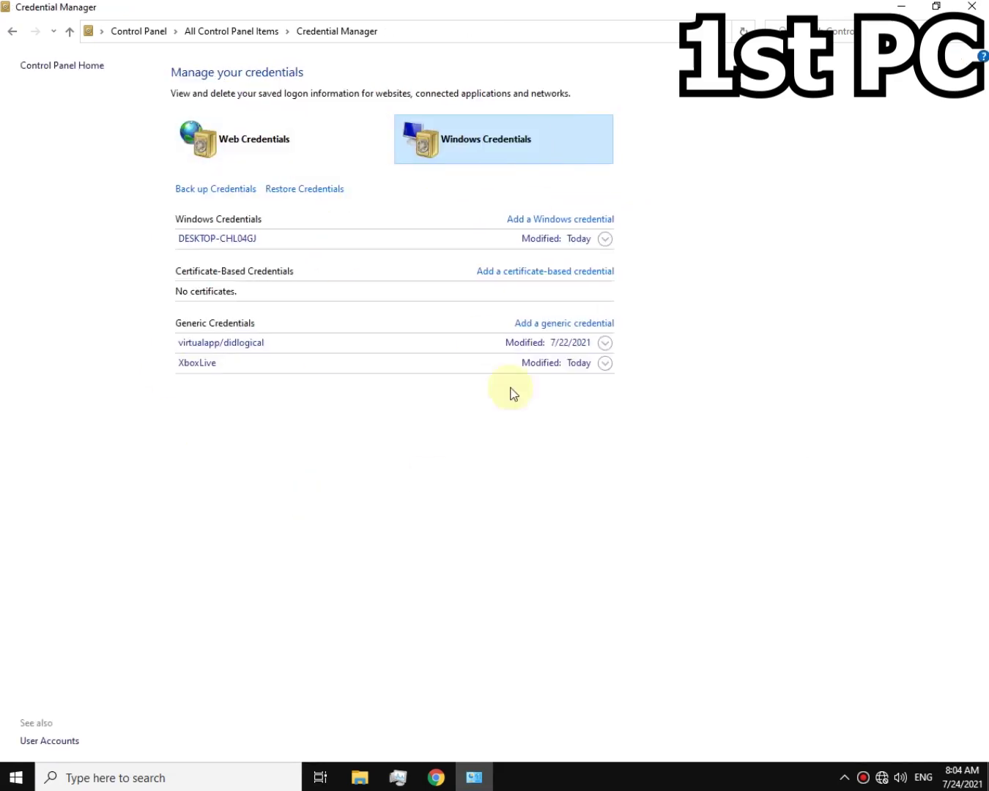
Start another Windows credential and confirm the exact name CALLMELEVIS in File Explorer's Network view
left_click(566, 220)
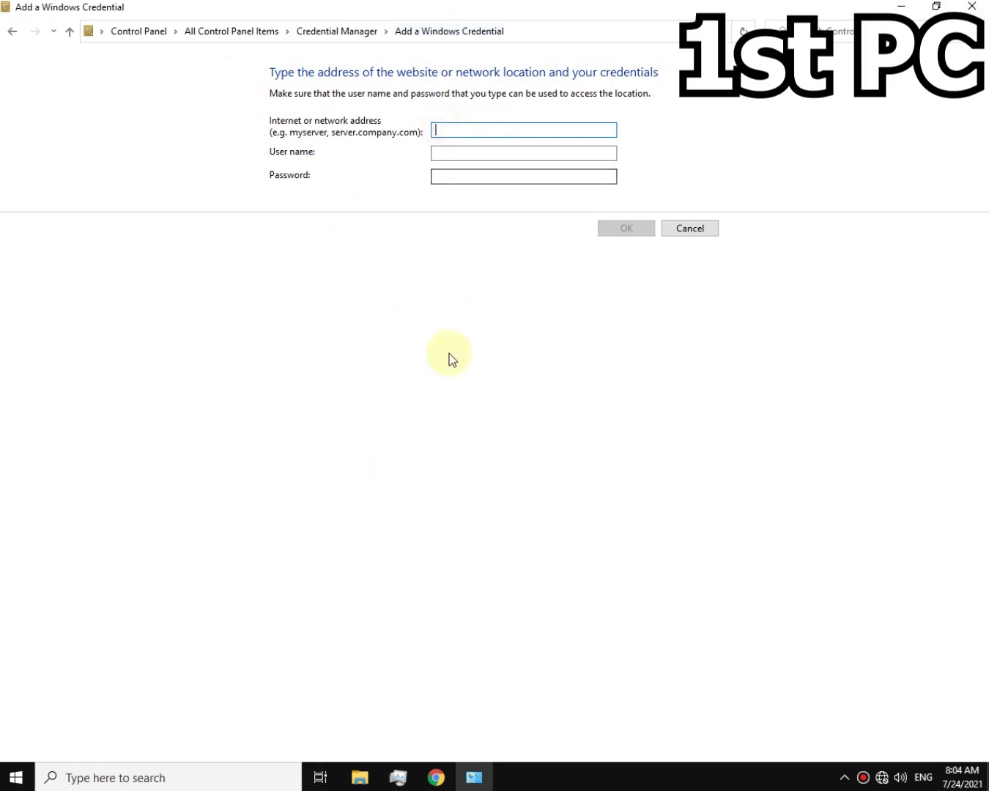
left_click(353, 772)
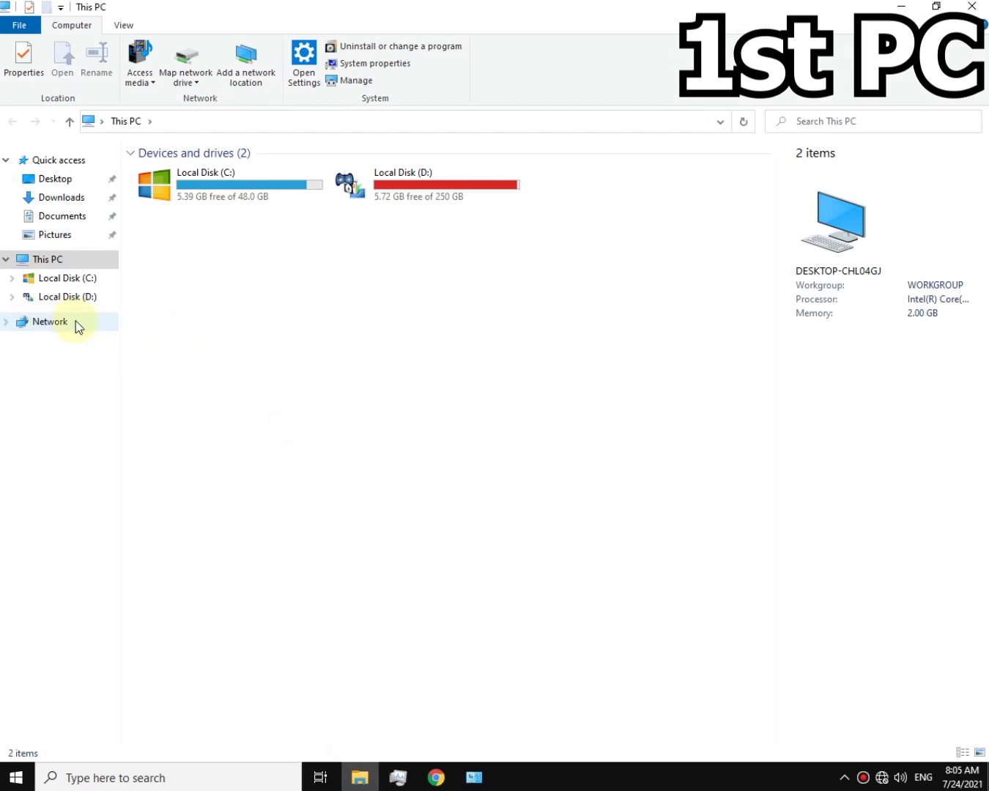
left_click(76, 322)
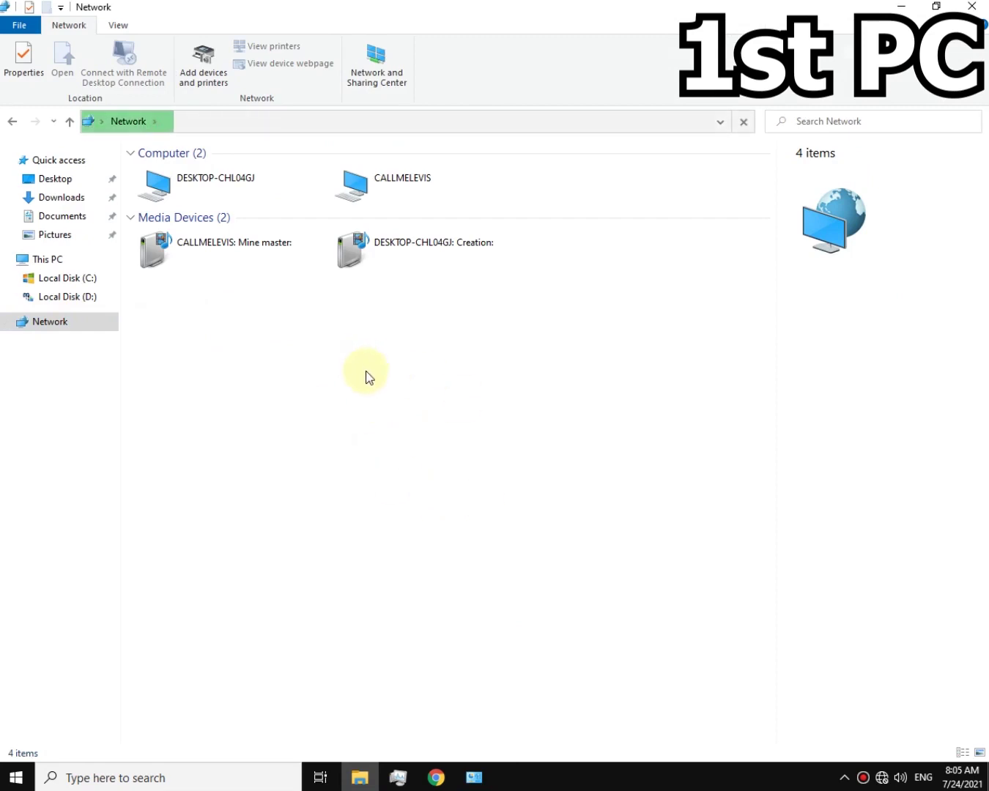
left_click(335, 177)
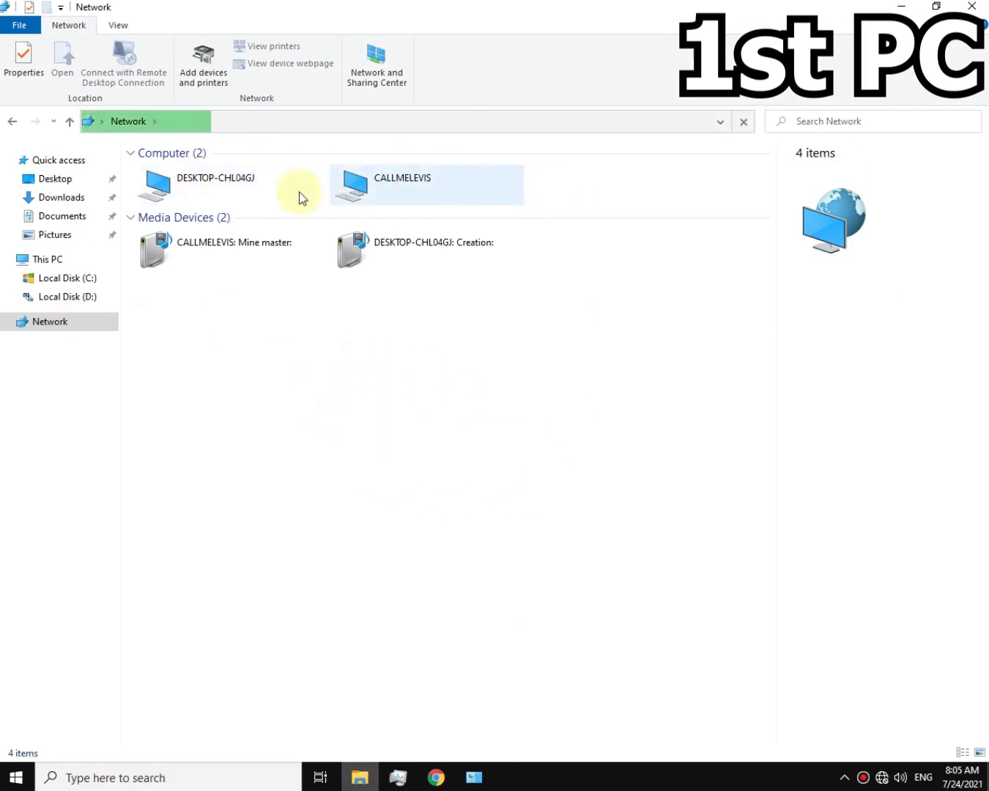
left_click(450, 360)
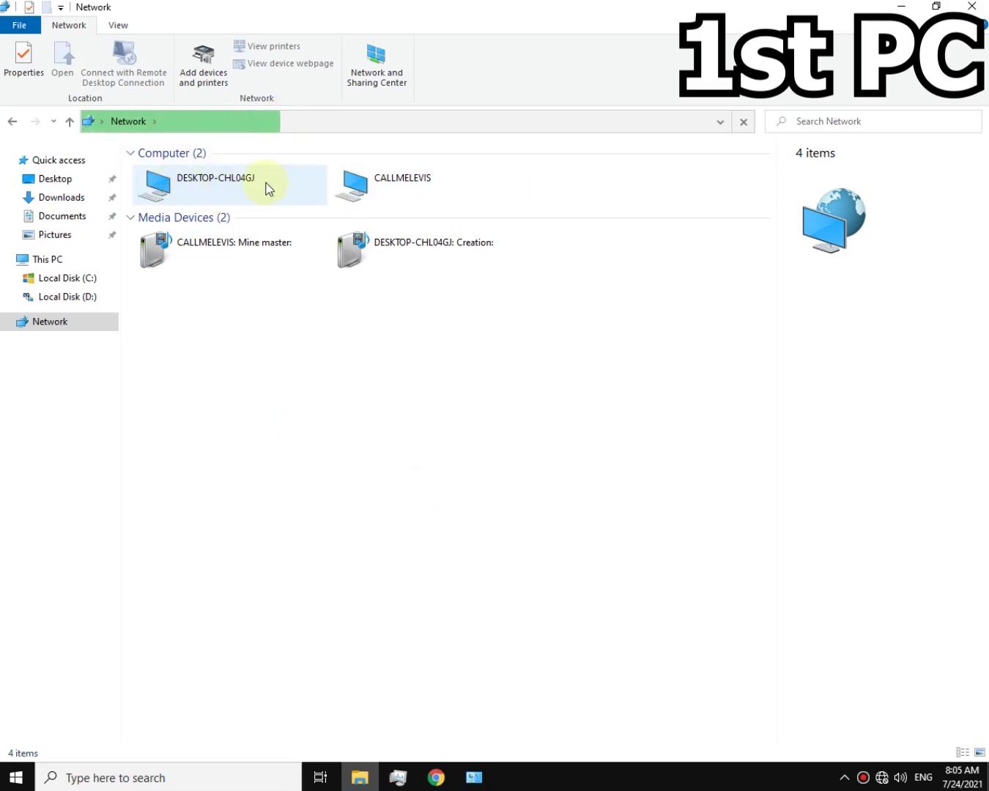
left_click(175, 184)
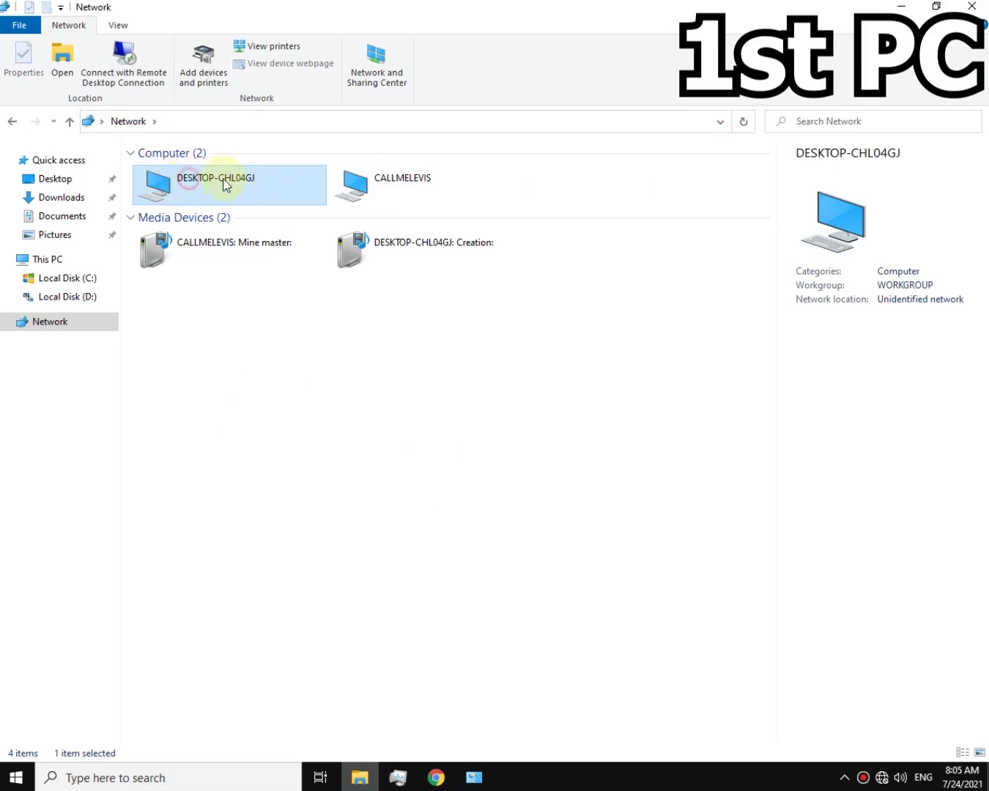
left_click(267, 347)
left_click(474, 777)
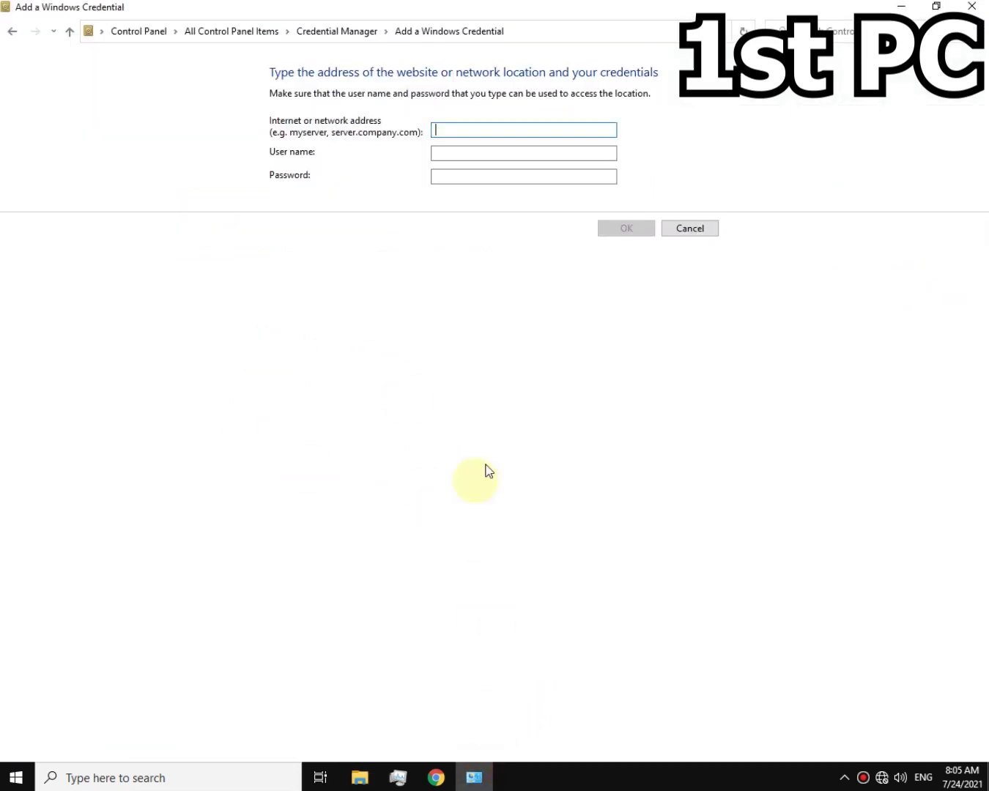
left_click(360, 777)
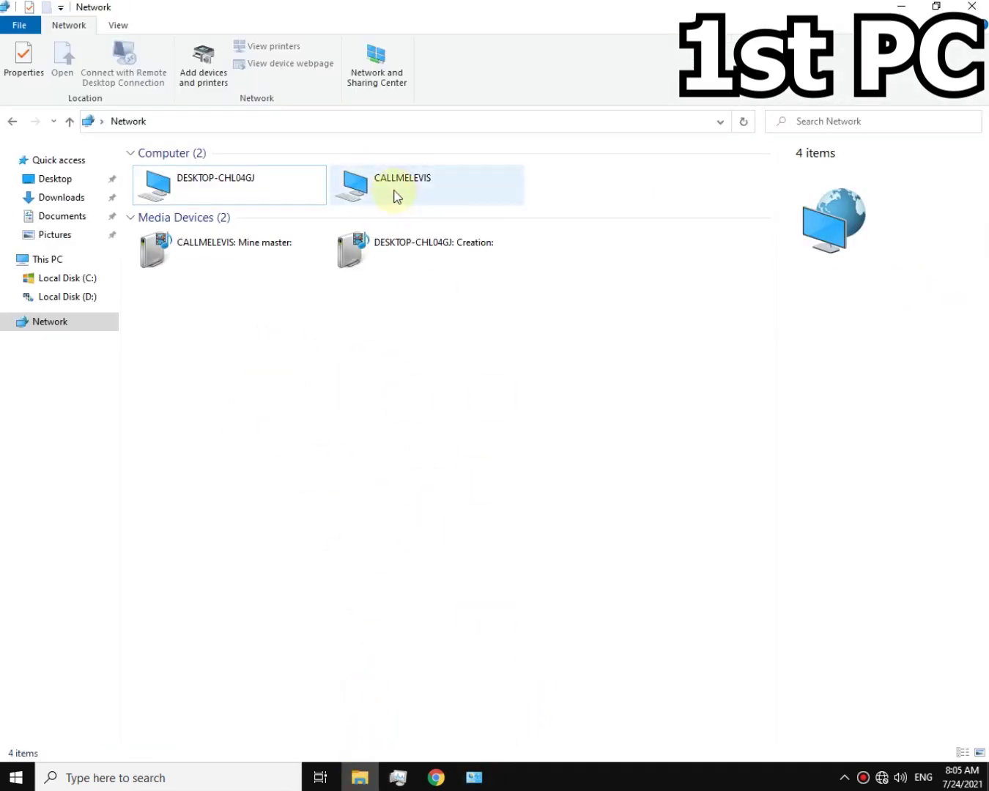
left_click(388, 198)
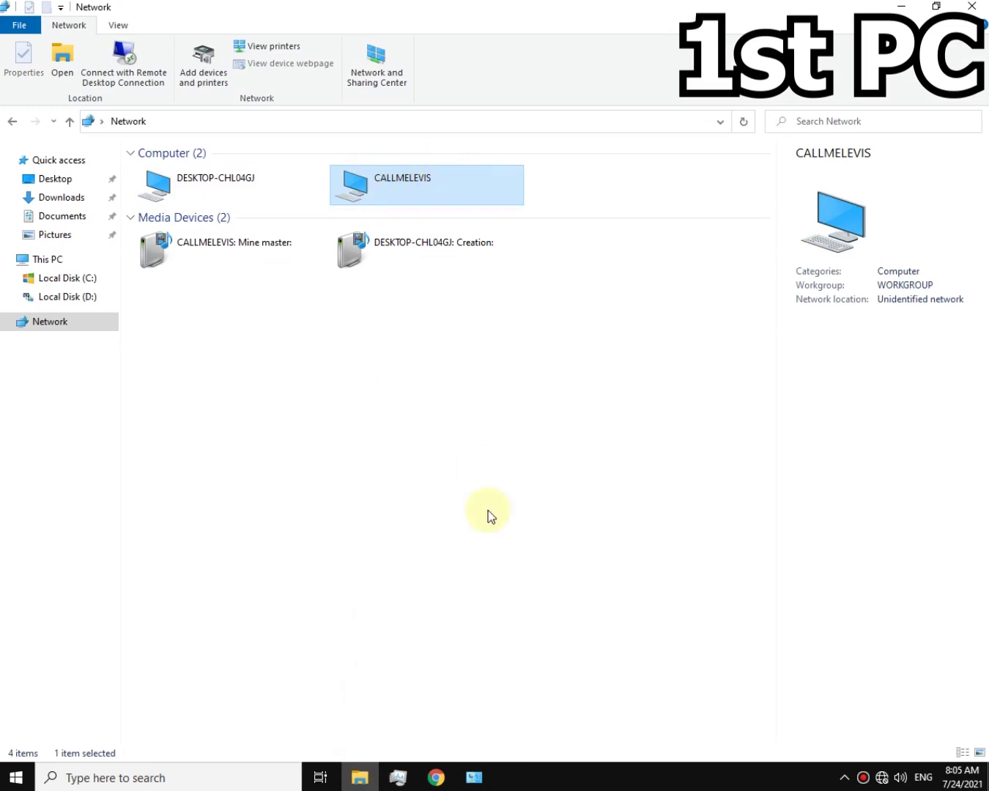
Enter CALLMELEVIS as the address with that PC's account user name and password, and save
left_click(474, 776)
left_click_drag(440, 8, 423, 284)
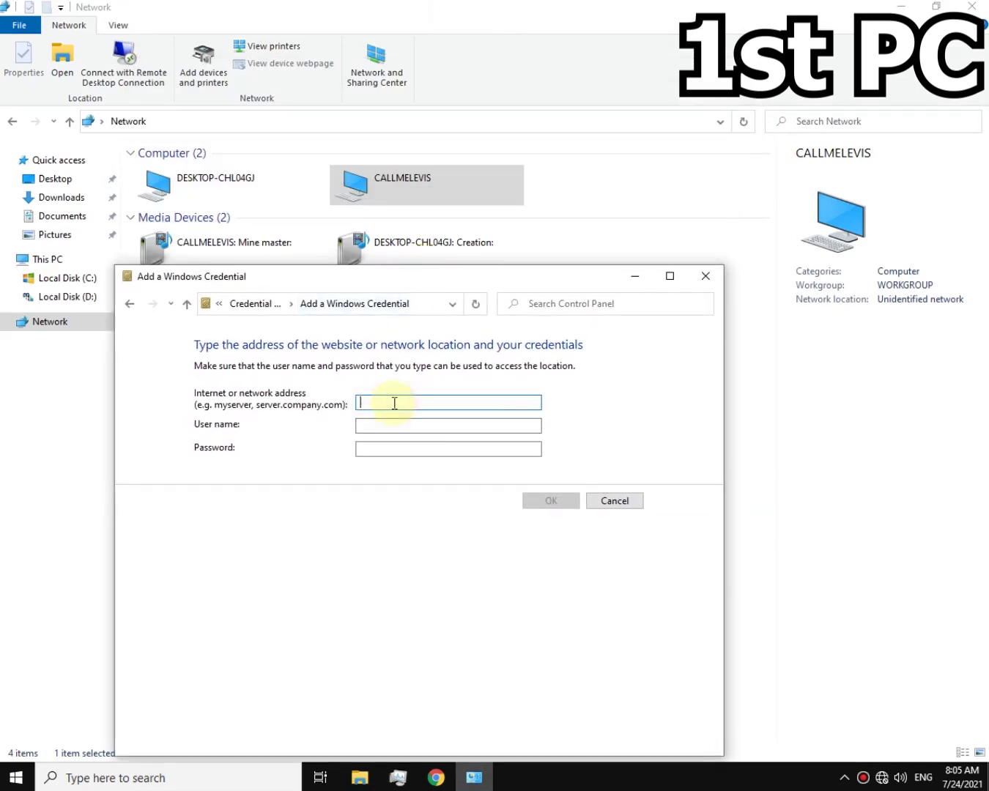
type("C")
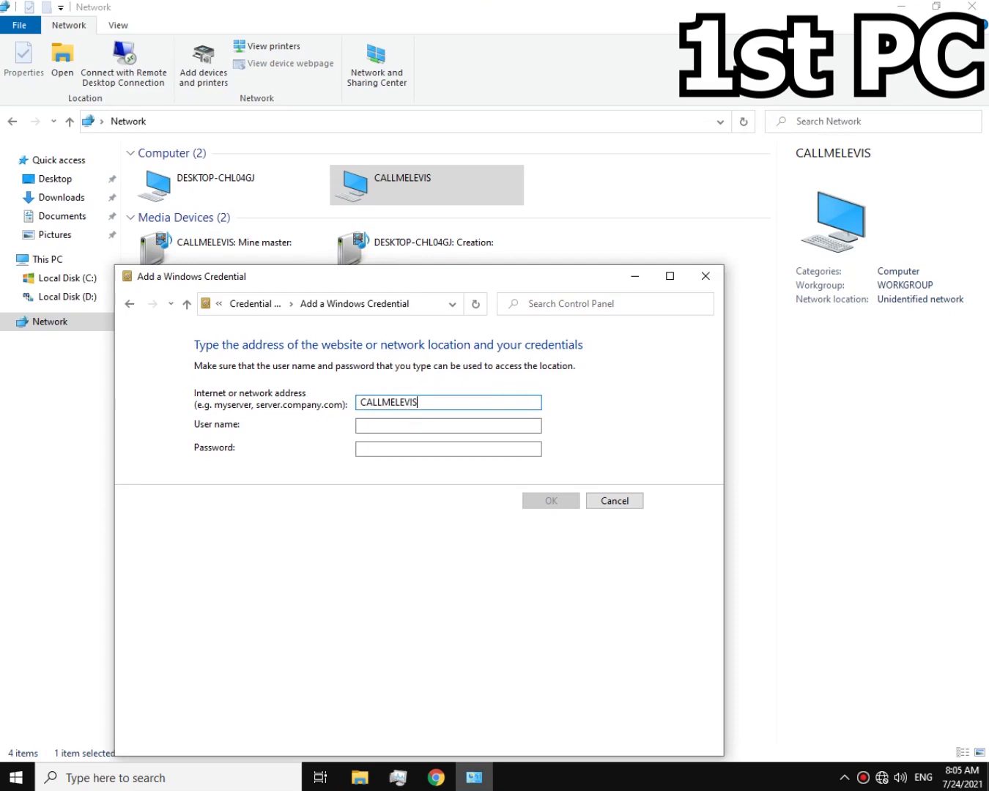
type("ALLMELEVIS")
left_click(411, 426)
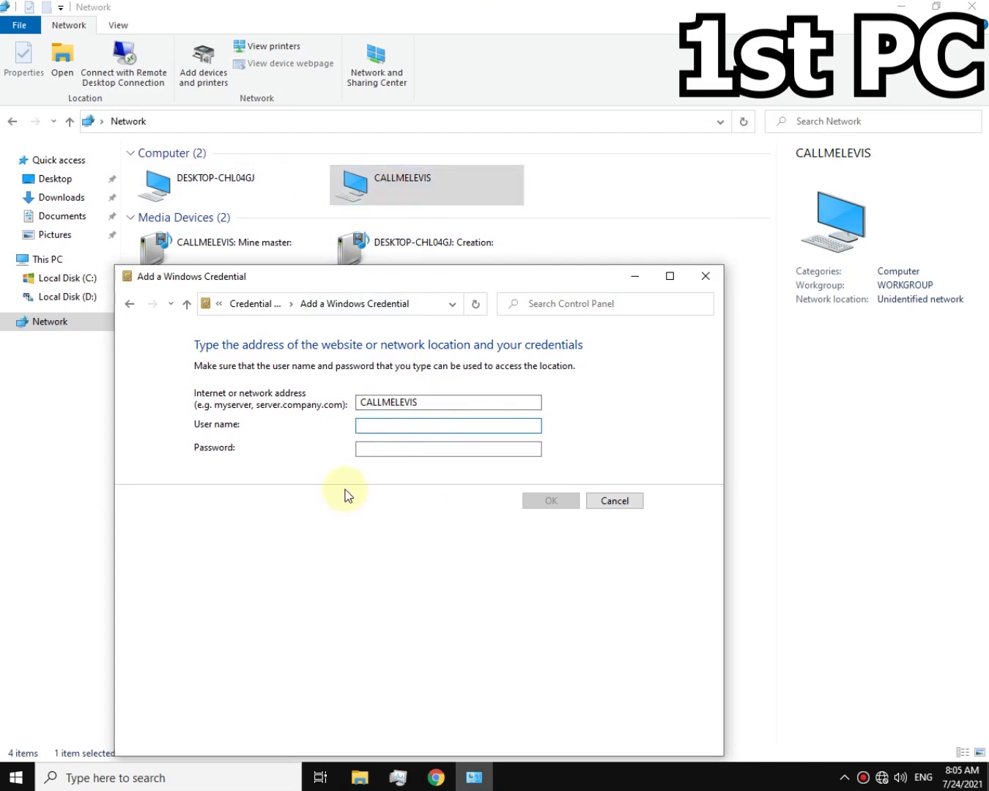
type("Min")
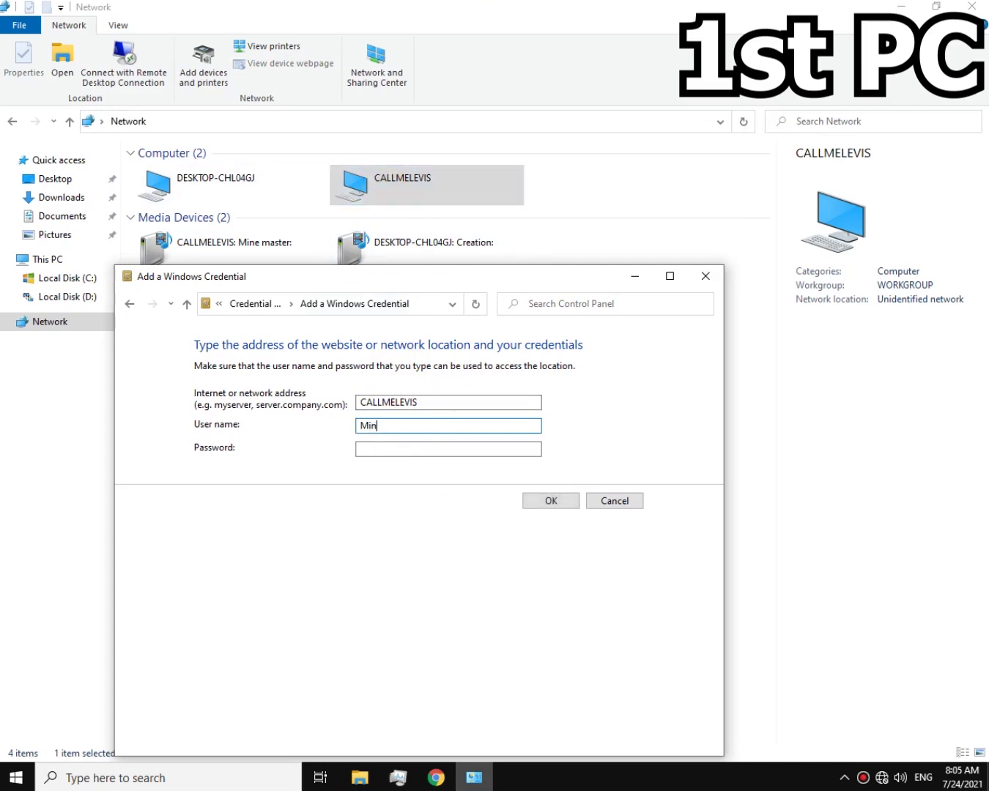
type("e master")
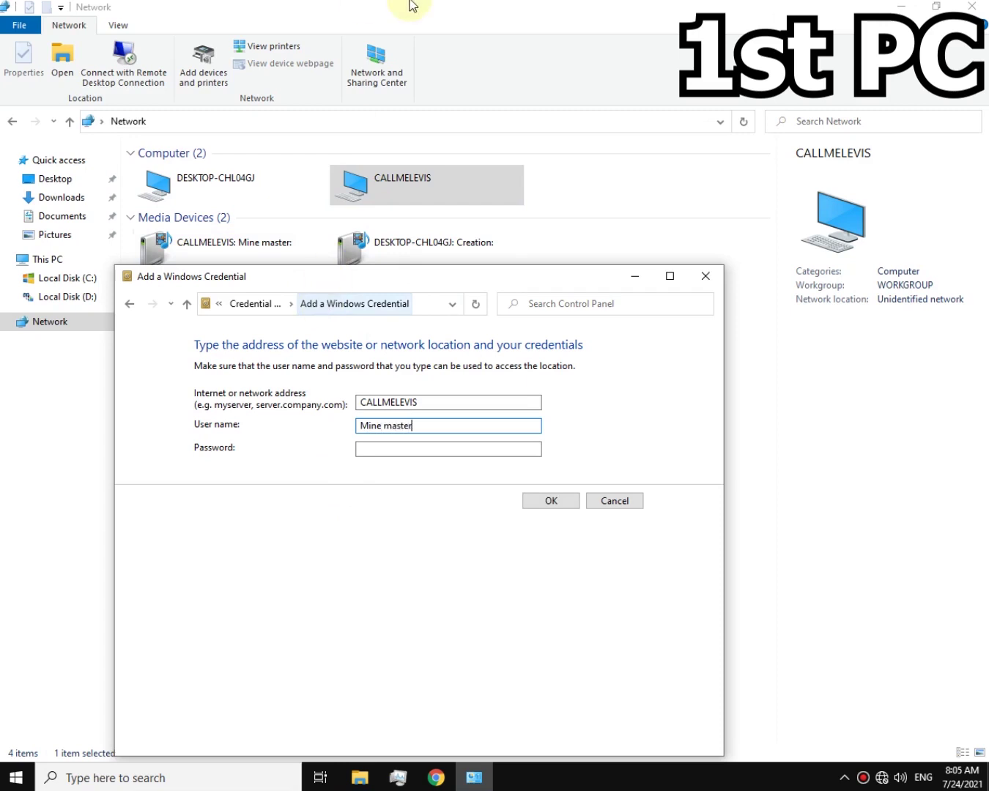
left_click(435, 446)
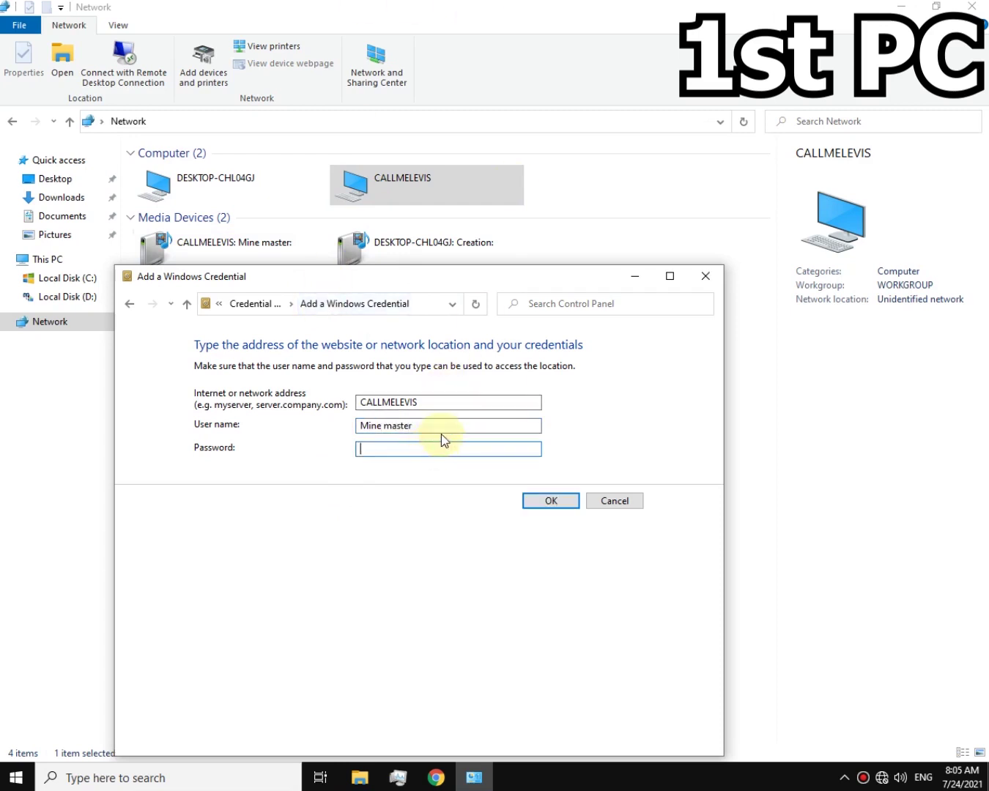
type("•••••••••••")
left_click(530, 504)
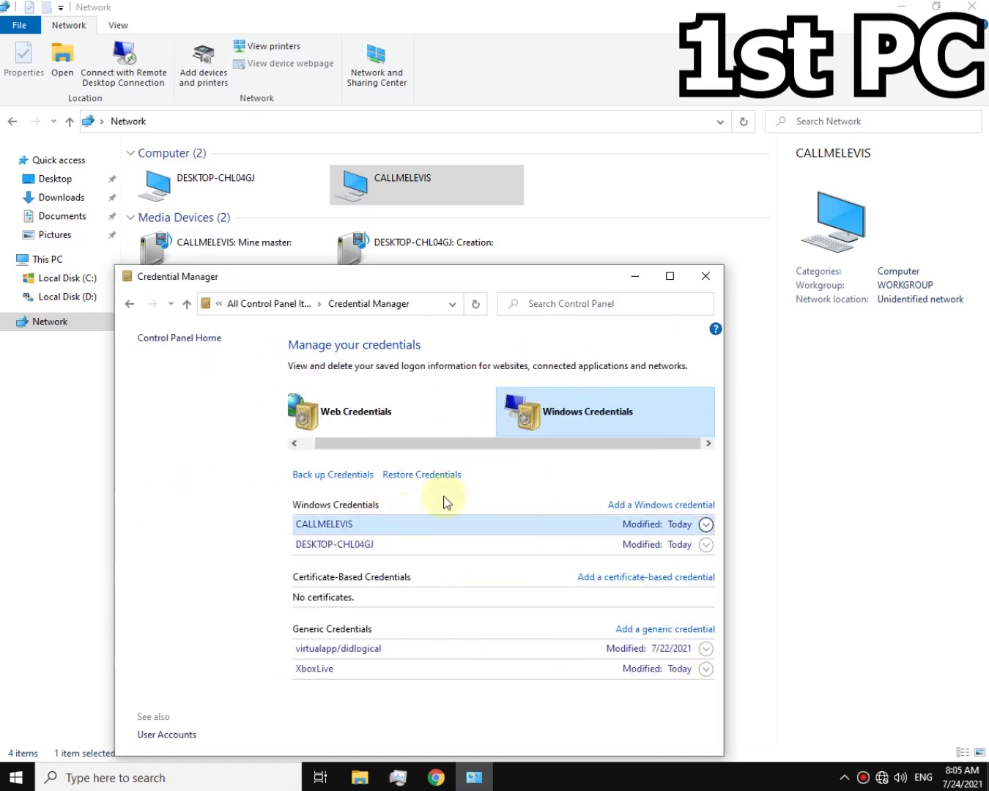
Maximize Credential Manager, start Back up Credentials and choose the Downloads folder as location
left_click(660, 285)
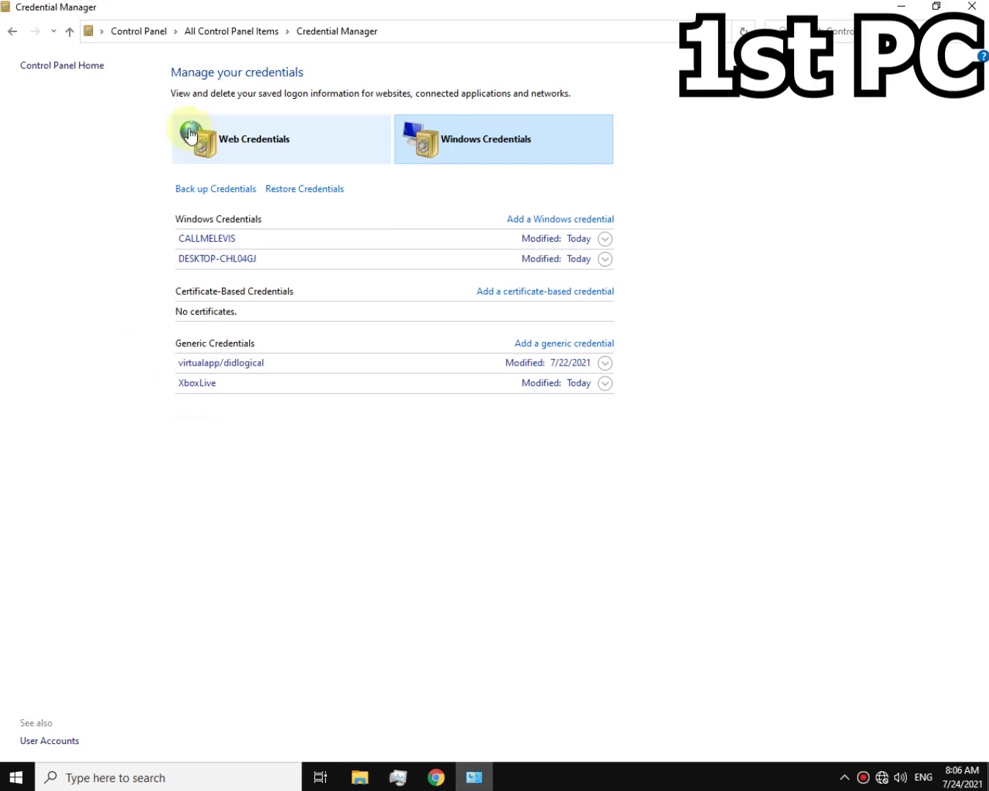
left_click(217, 192)
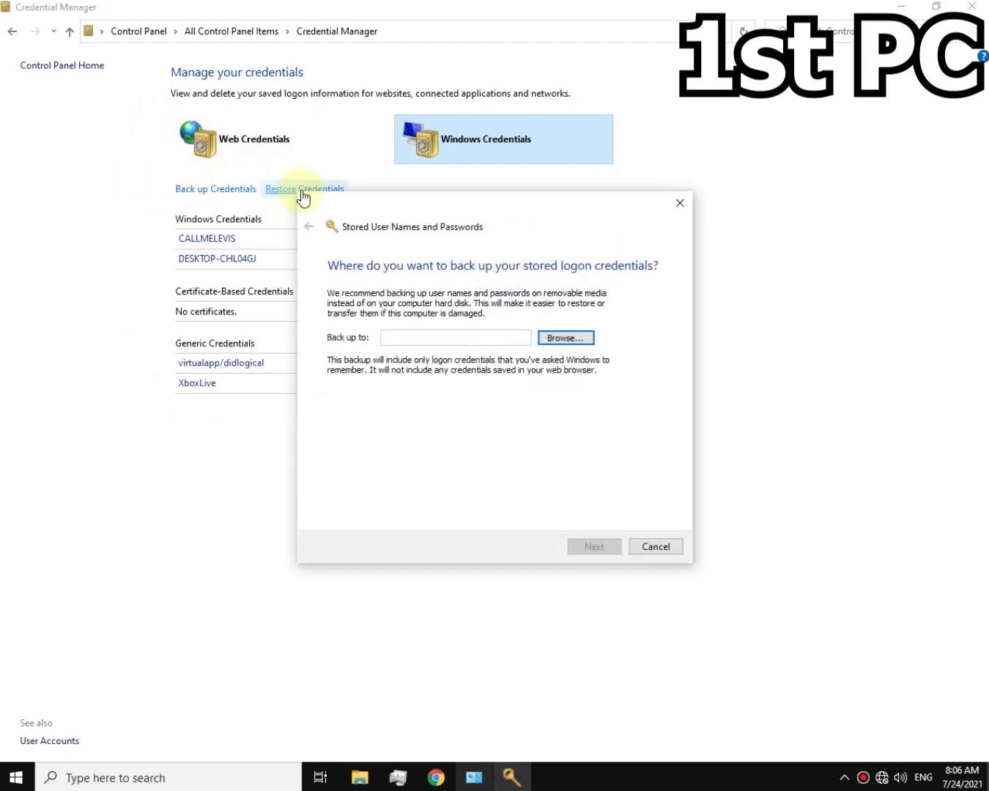
left_click(558, 339)
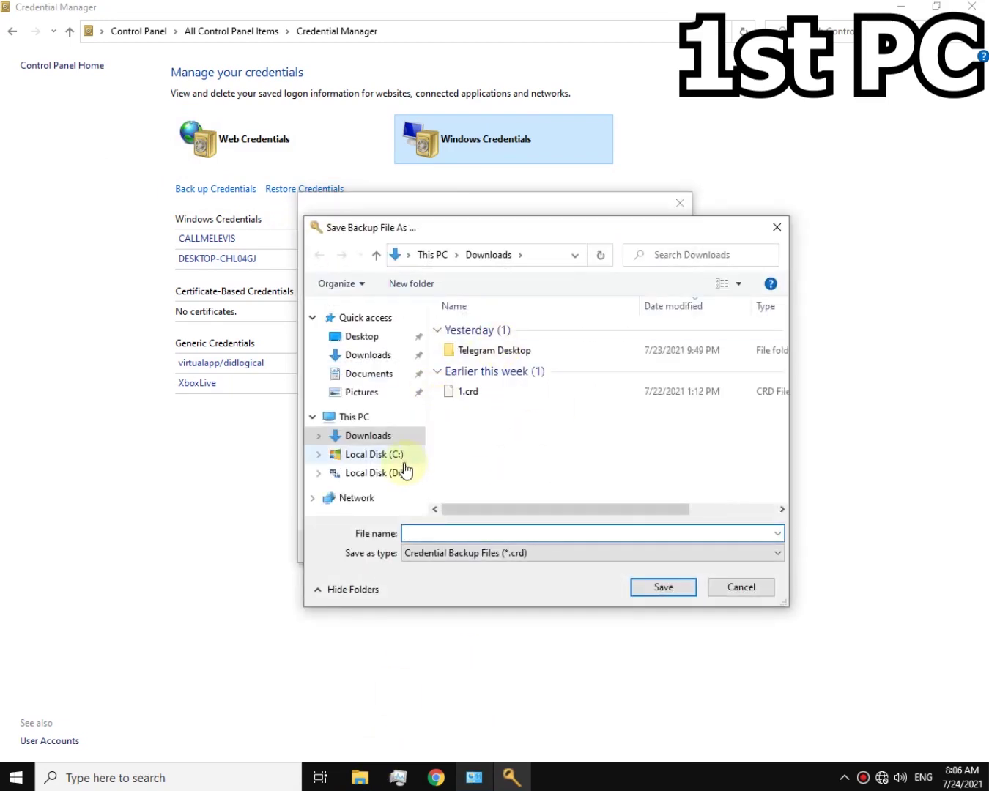
left_click(403, 472)
left_click(471, 465)
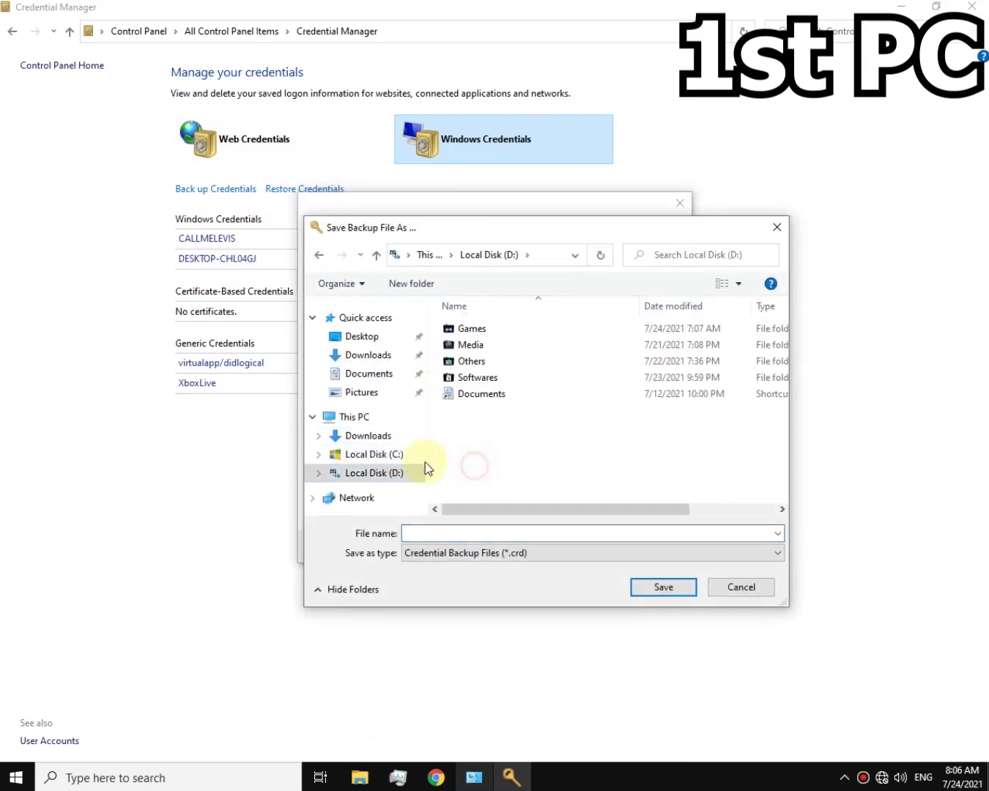
left_click(374, 454)
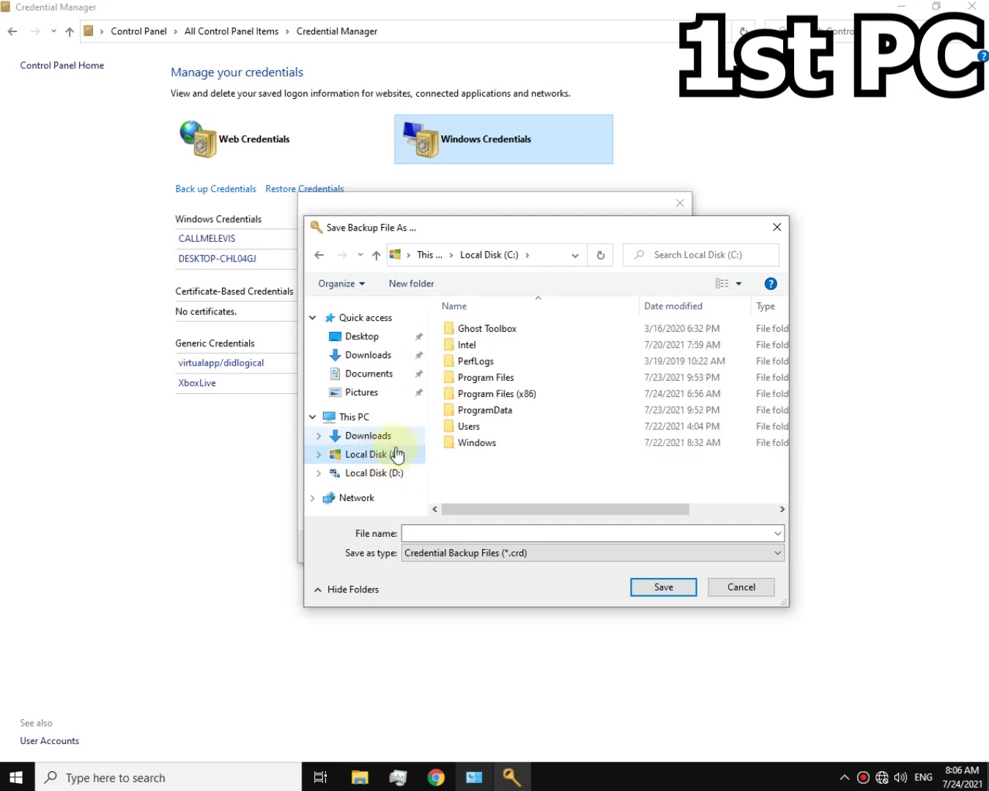
left_click(385, 375)
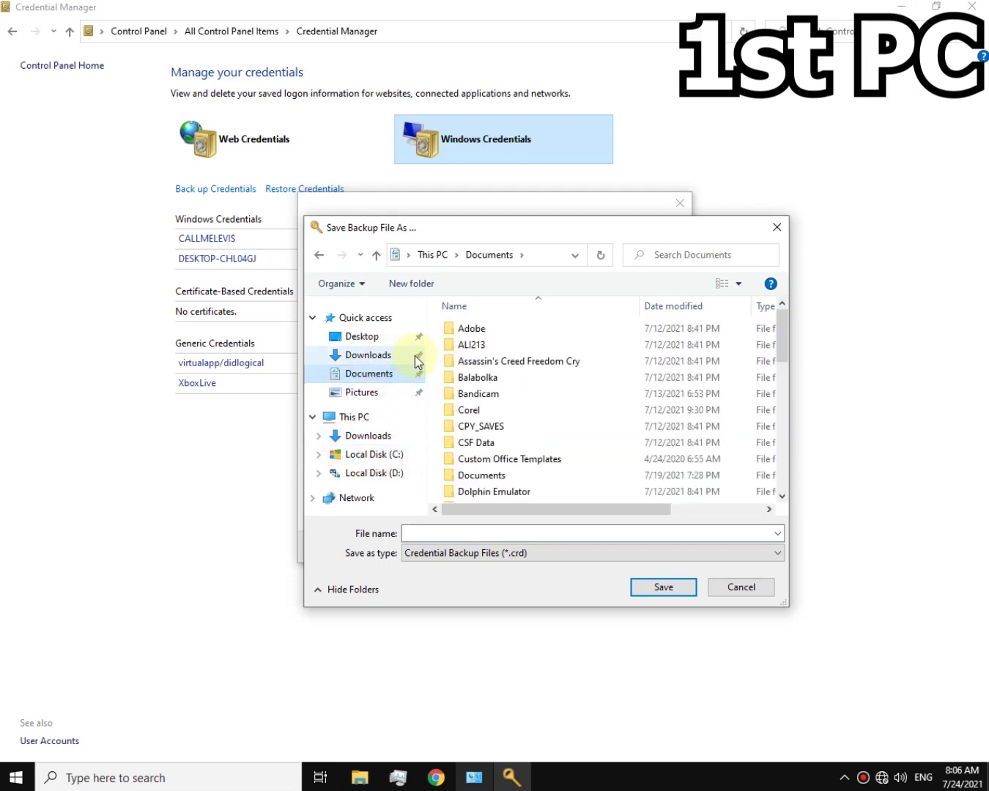
left_click(389, 354)
Save the backup file as cred.crd and continue to the next backup step
left_click(500, 532)
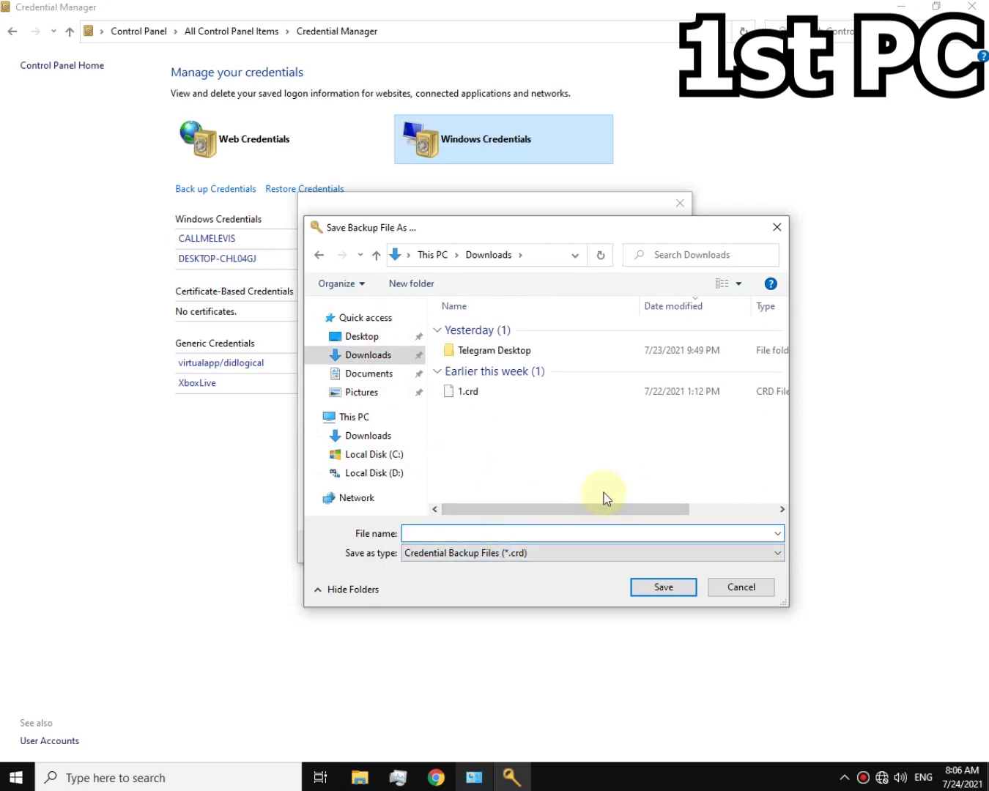
type("cred")
left_click(646, 587)
left_click(545, 428)
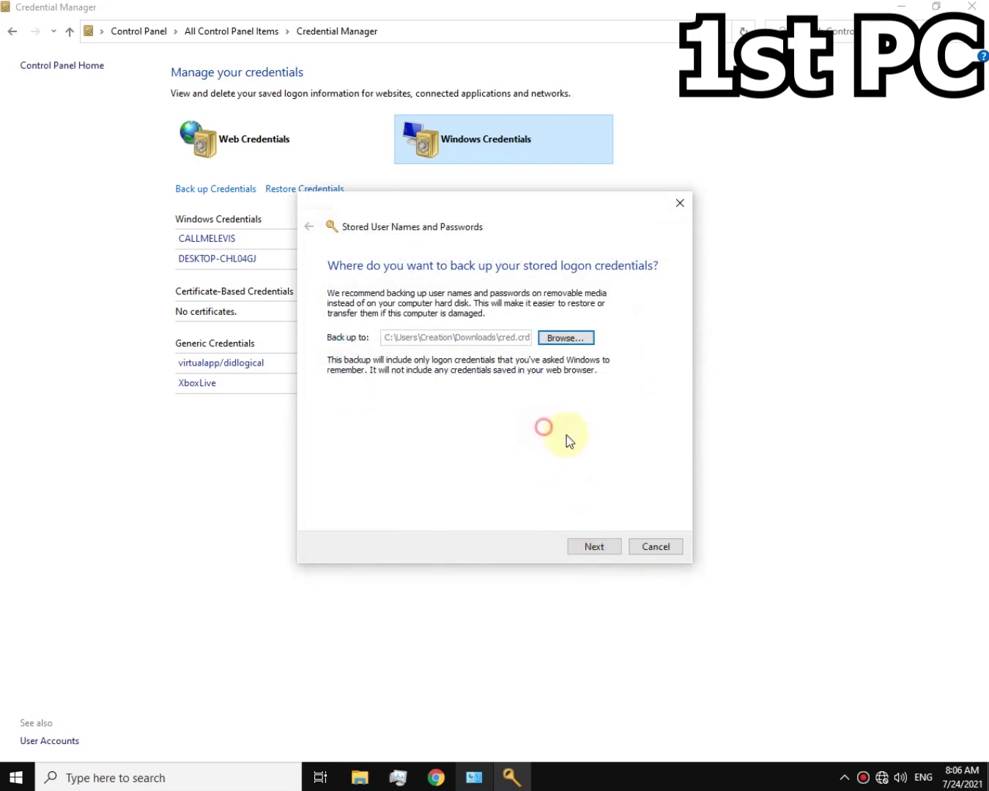
left_click(595, 545)
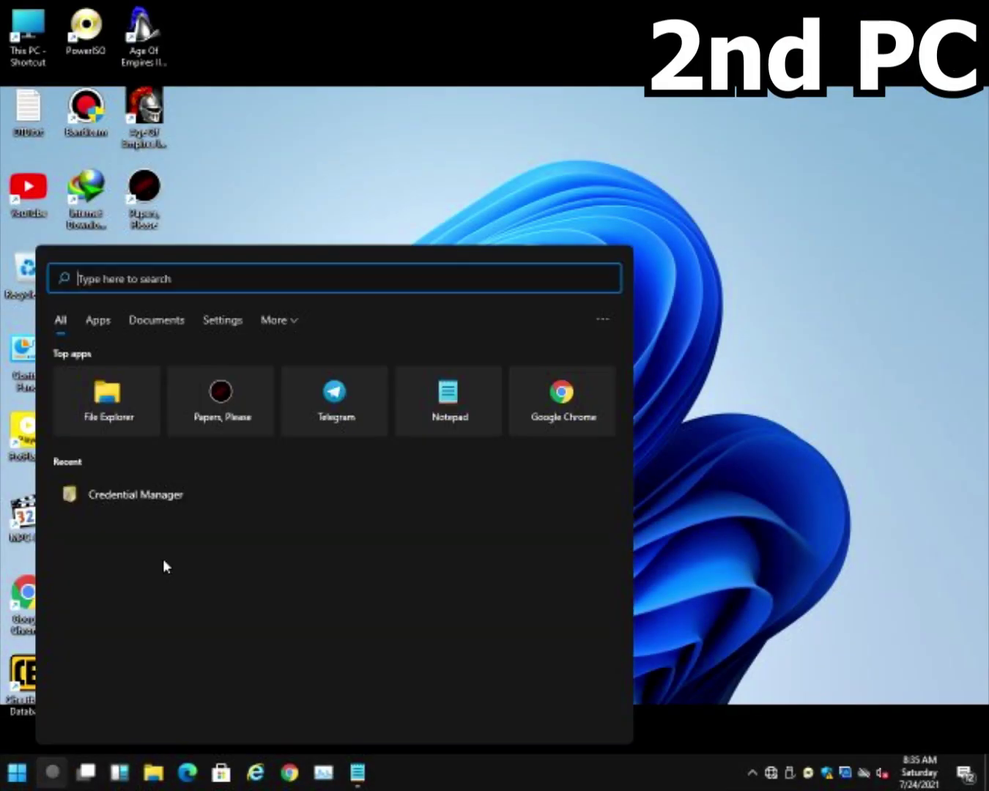
Restore Windows credentials in Credential Manager from the backup file G:\cred.crd
type("credential Manager")
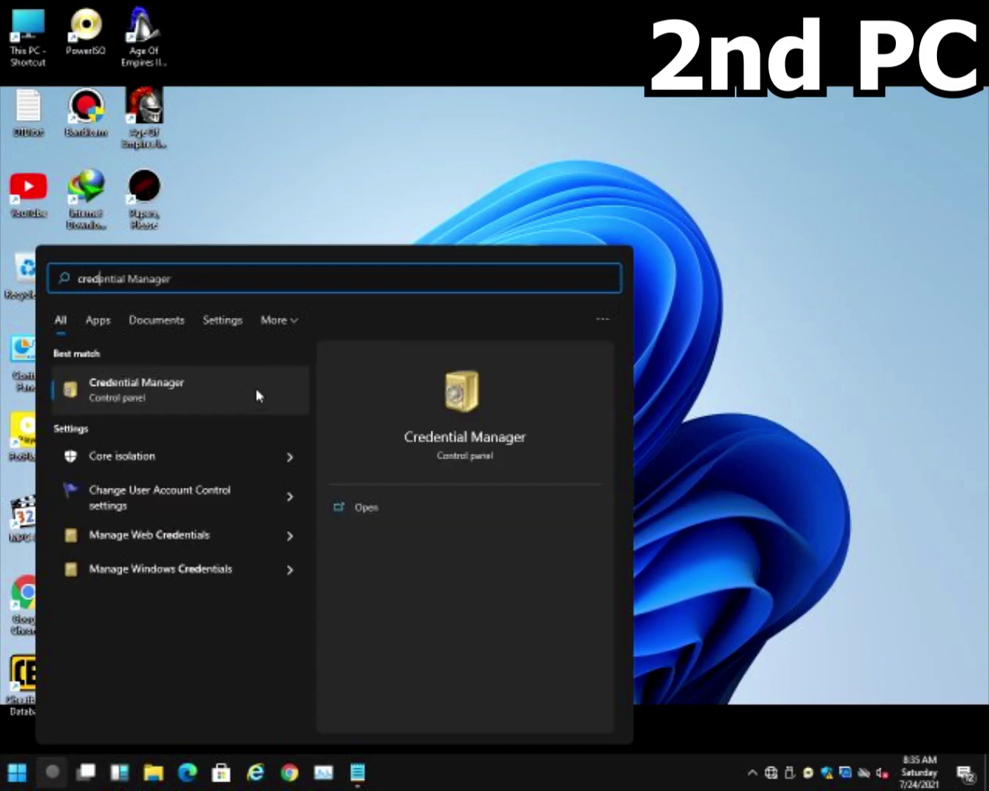
left_click(152, 394)
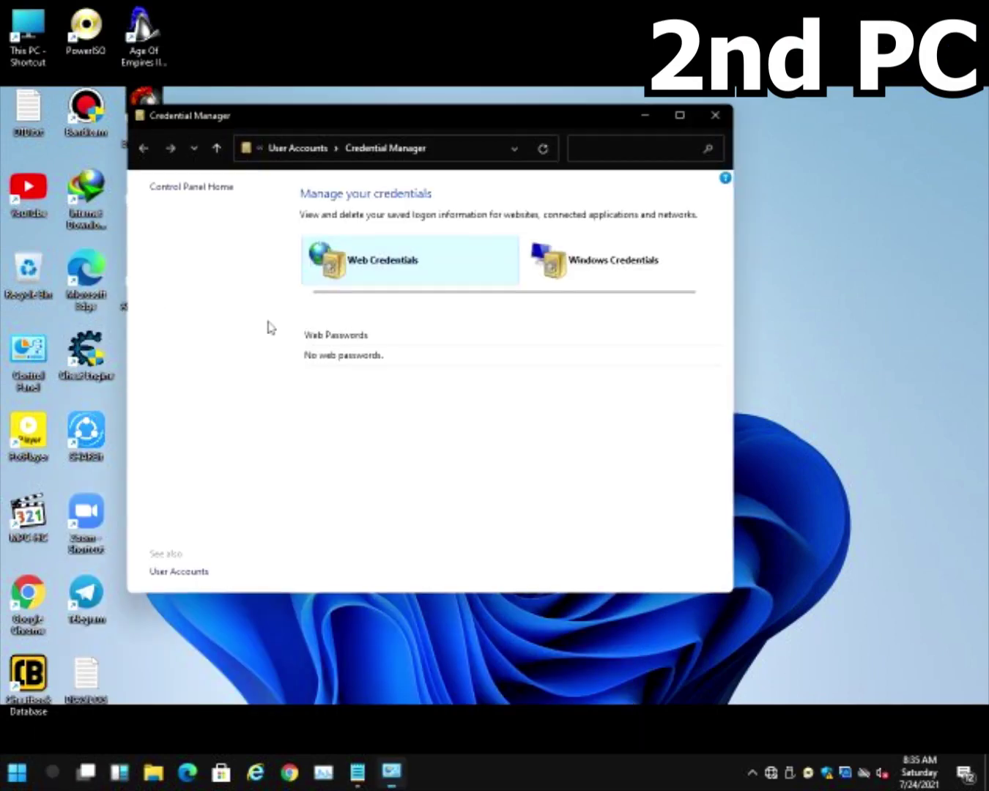
left_click(553, 265)
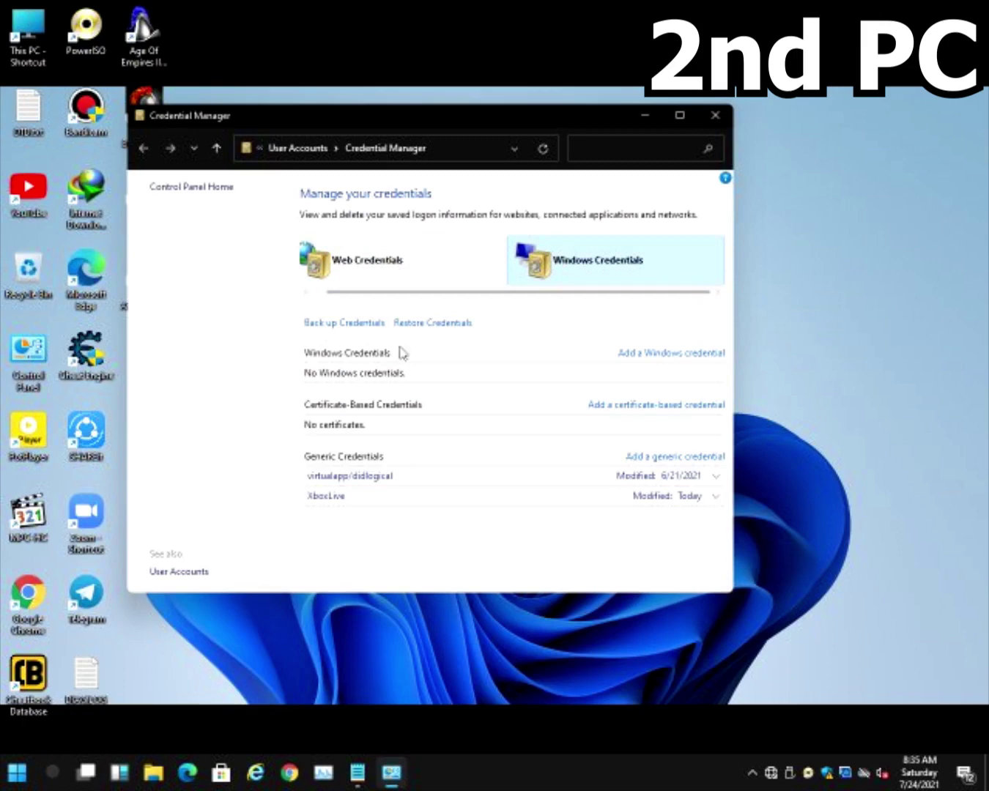
left_click(425, 330)
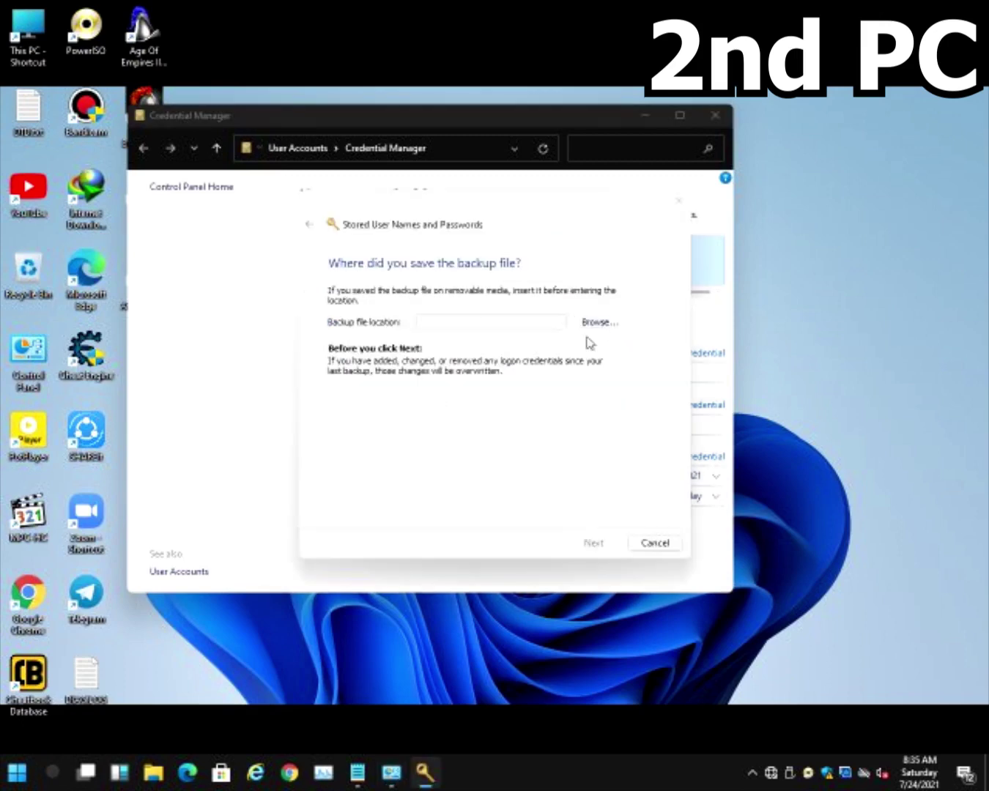
left_click(596, 325)
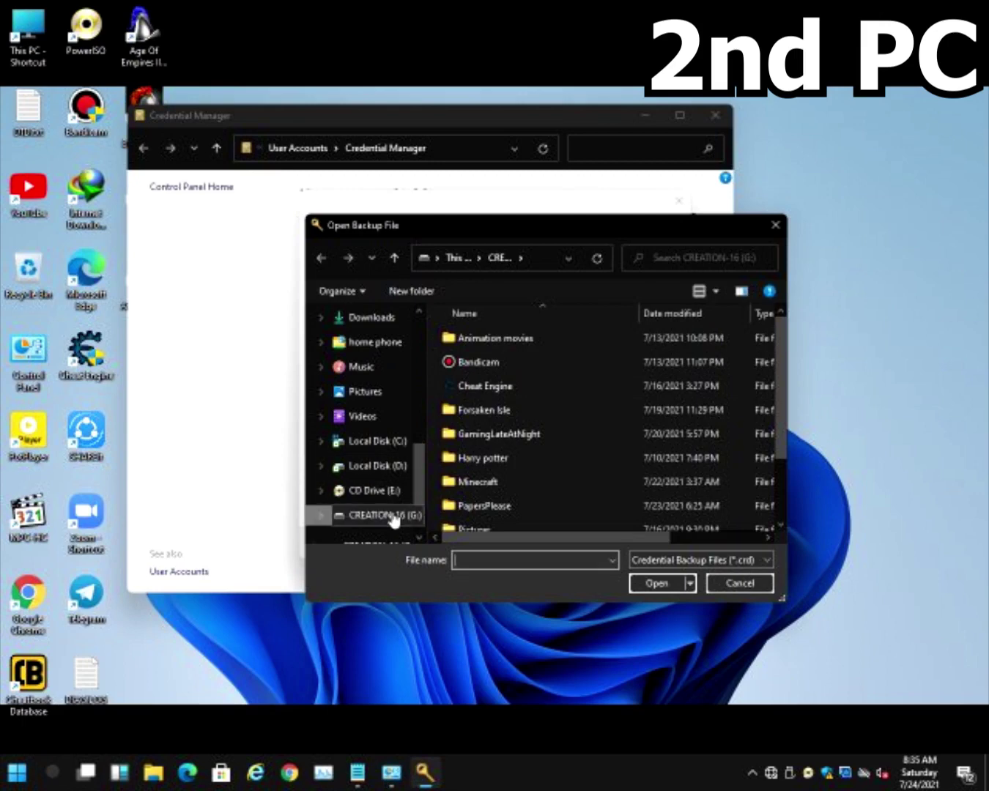
scroll(490, 476, "down", 2)
left_click(502, 520)
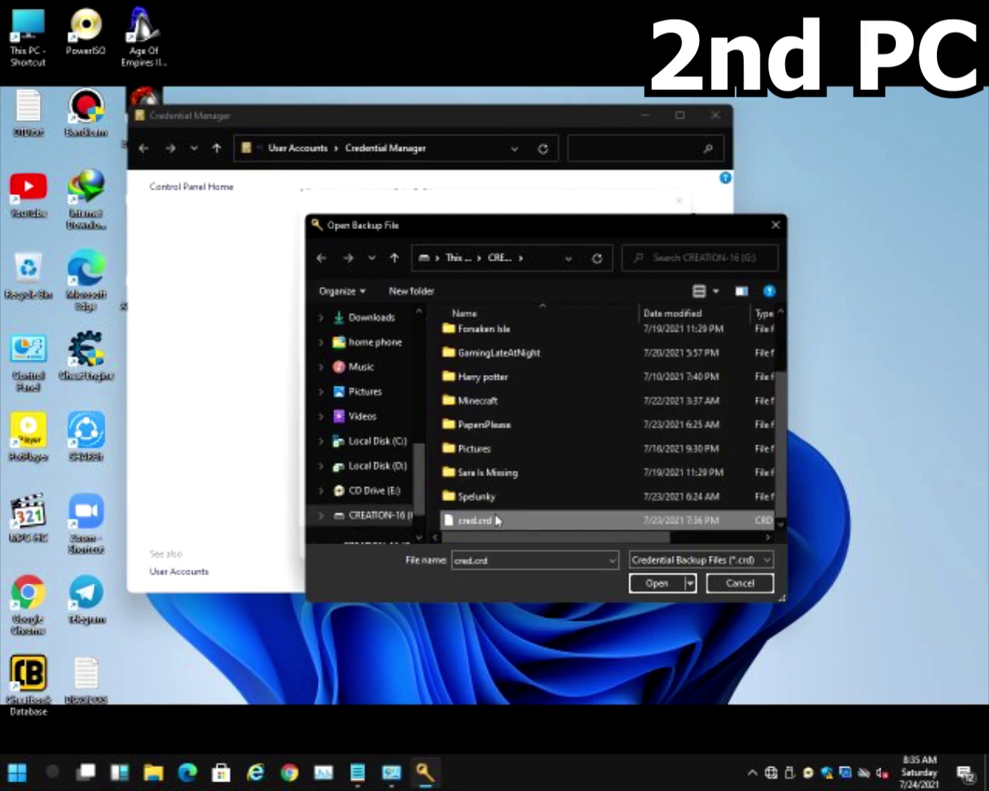
double_click(612, 528)
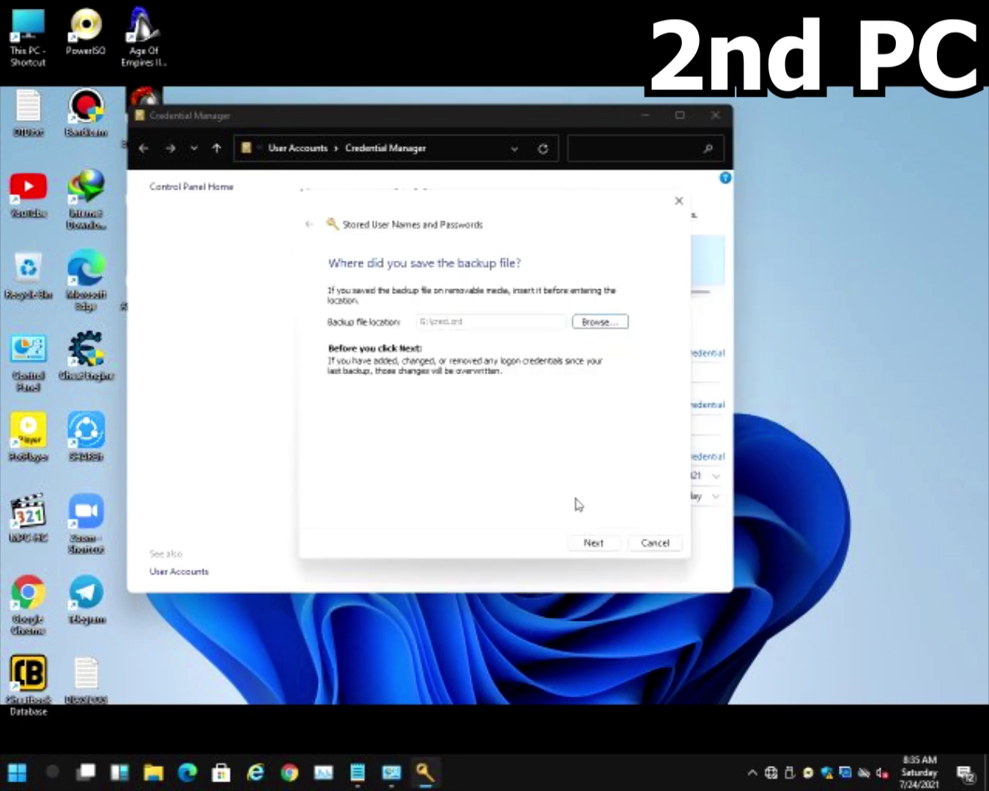
left_click(591, 543)
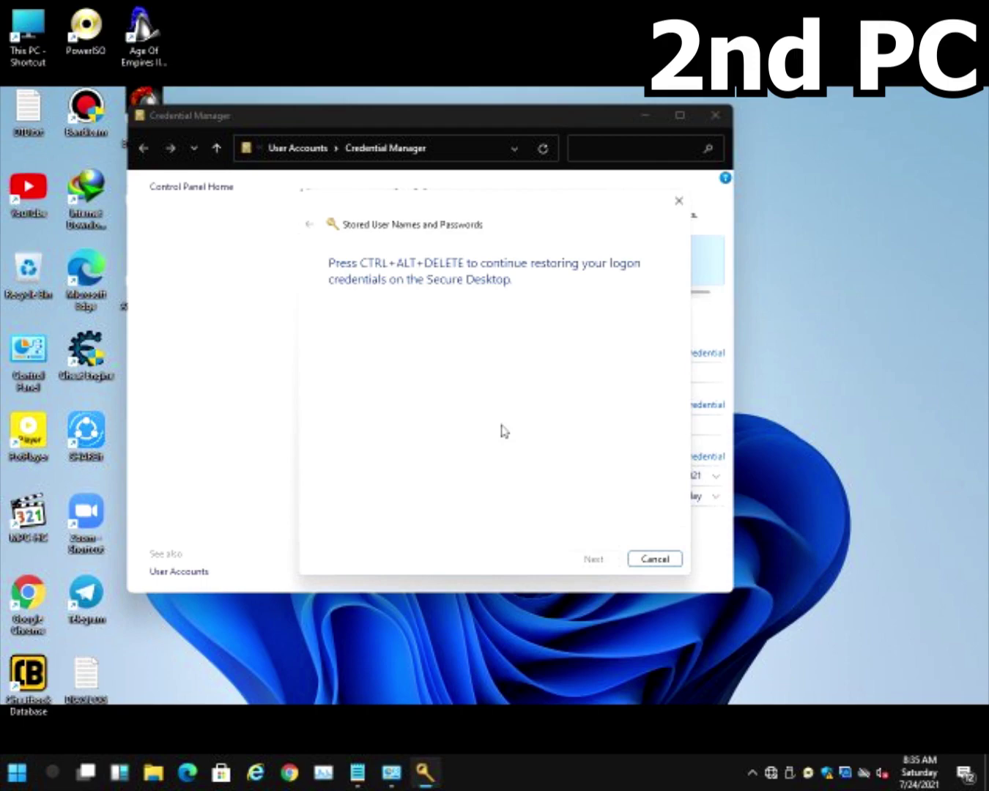
key("ctrl+alt+Delete")
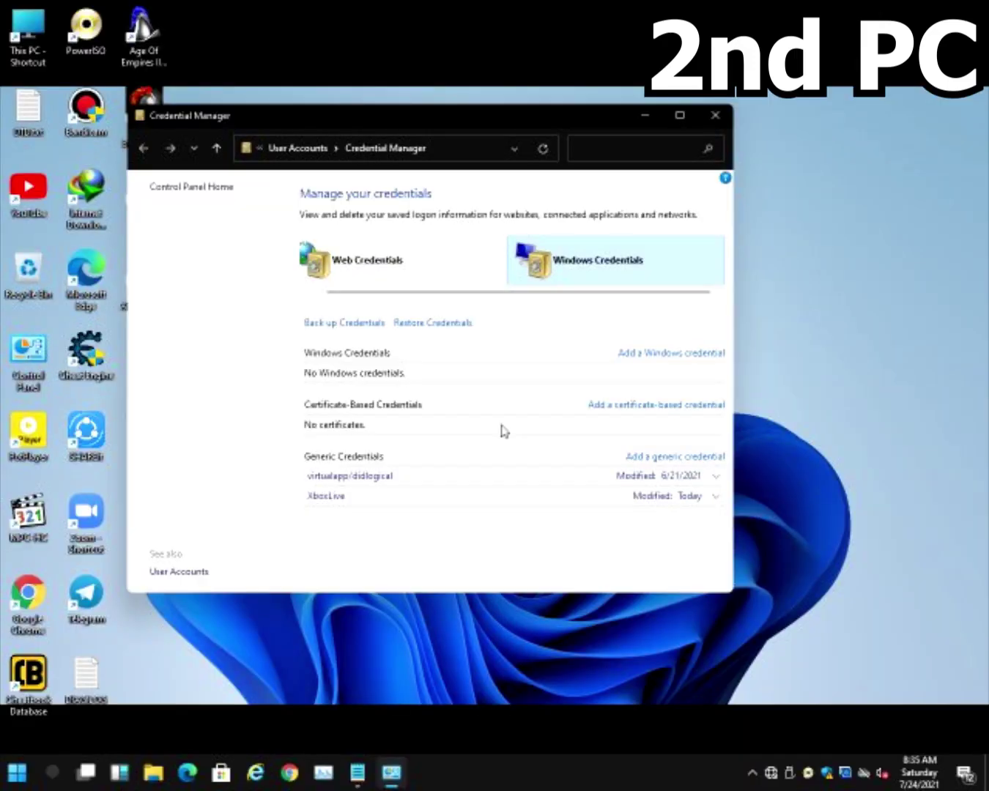
Check the restored CALLMELEVIS and DESKTOP-CHL04GJ credentials, then close Credential Manager
left_click(474, 244)
left_click(572, 260)
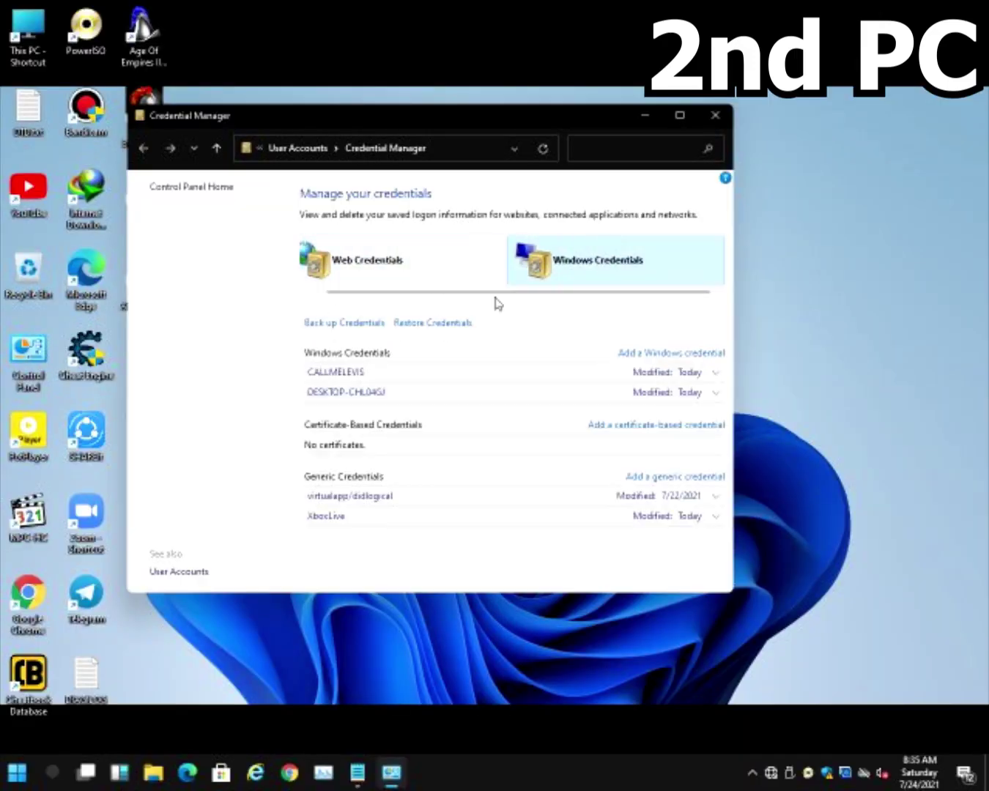
left_click(437, 380)
left_click(426, 375)
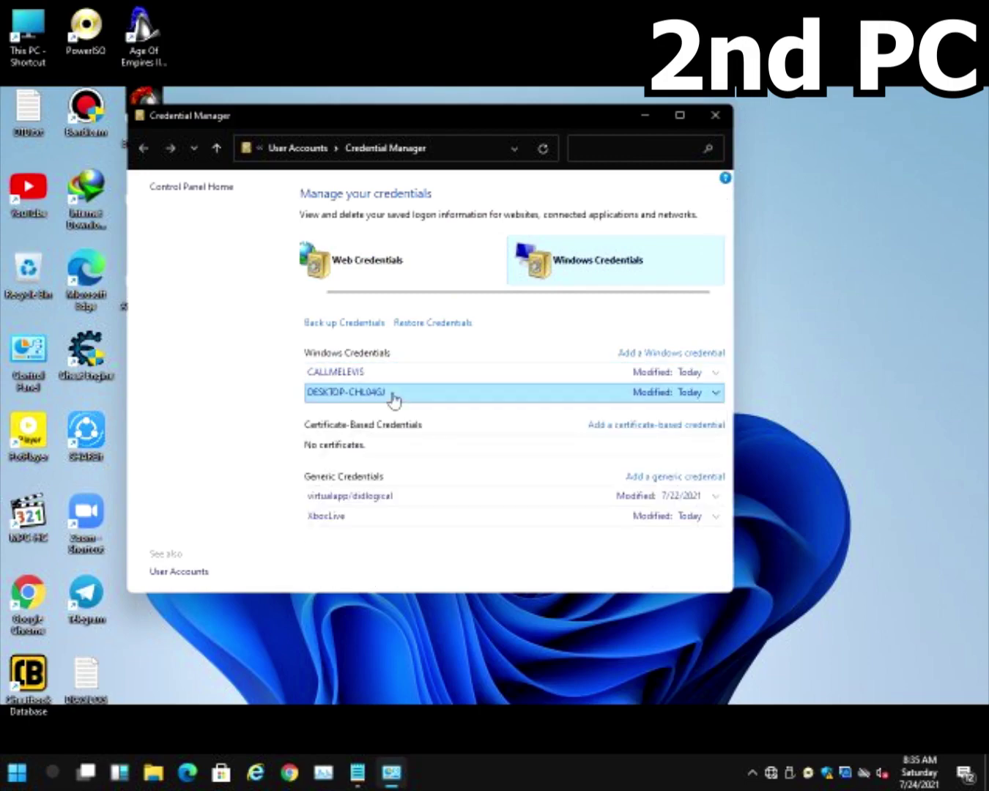
left_click(394, 393)
left_click(430, 375)
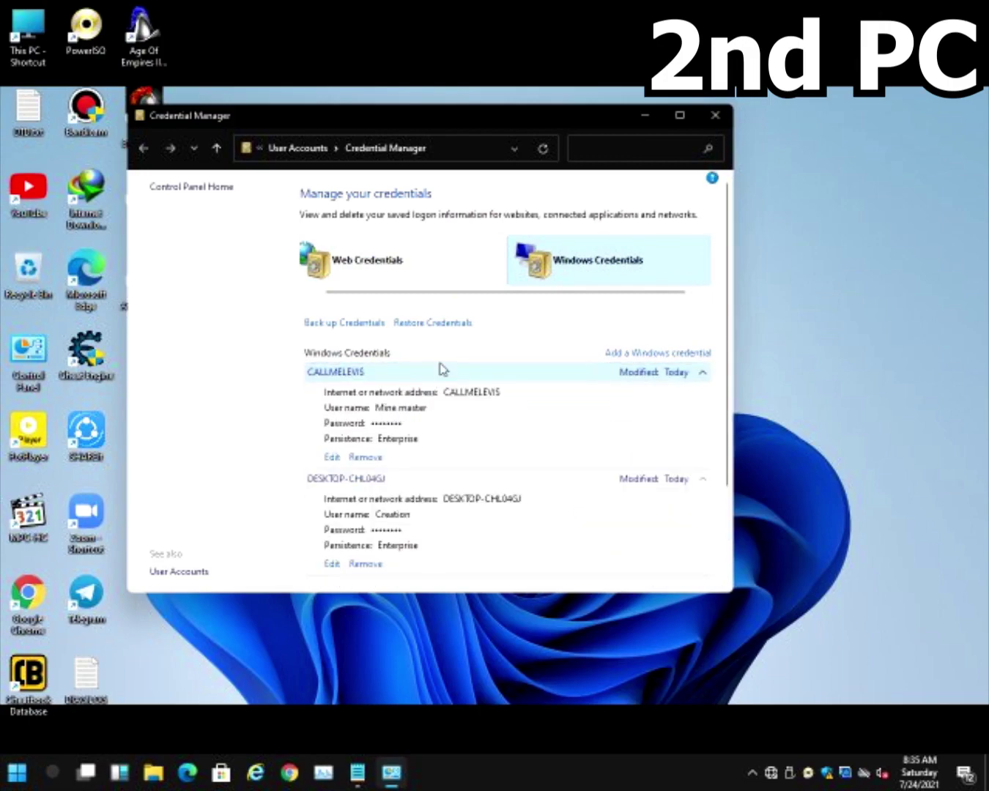
left_click(705, 121)
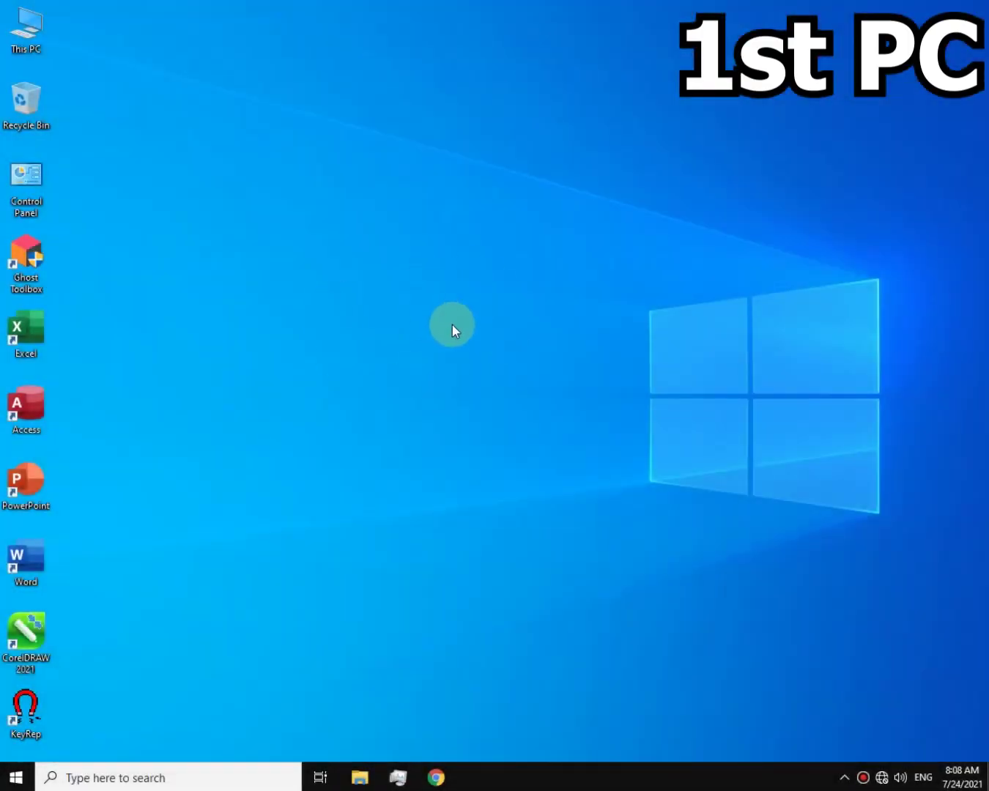
Open the Users share and the user's profile folder on CALLMELEVIS over the network
double_click(35, 42)
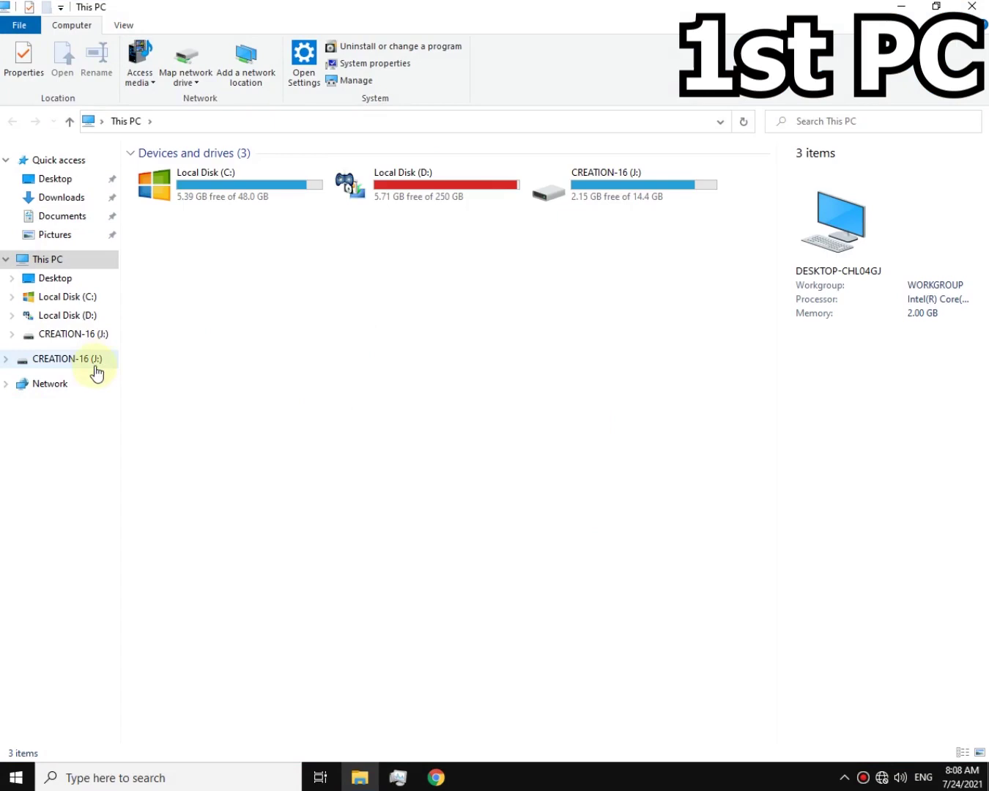
left_click(50, 384)
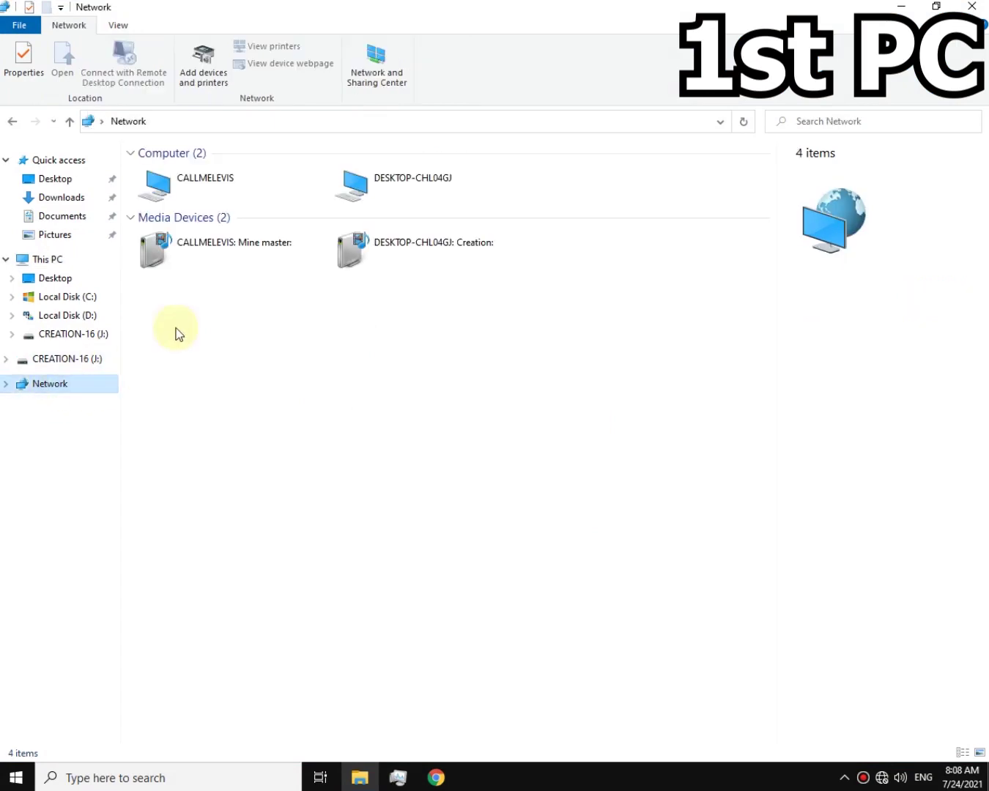
double_click(192, 184)
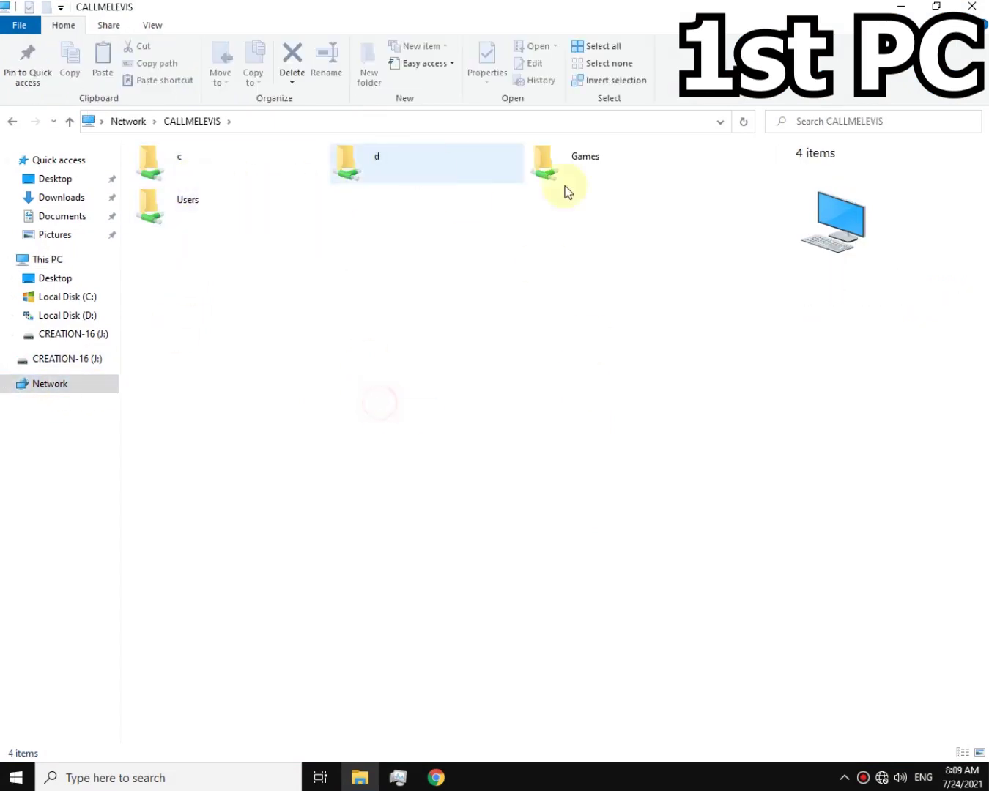
left_click(202, 219)
double_click(220, 219)
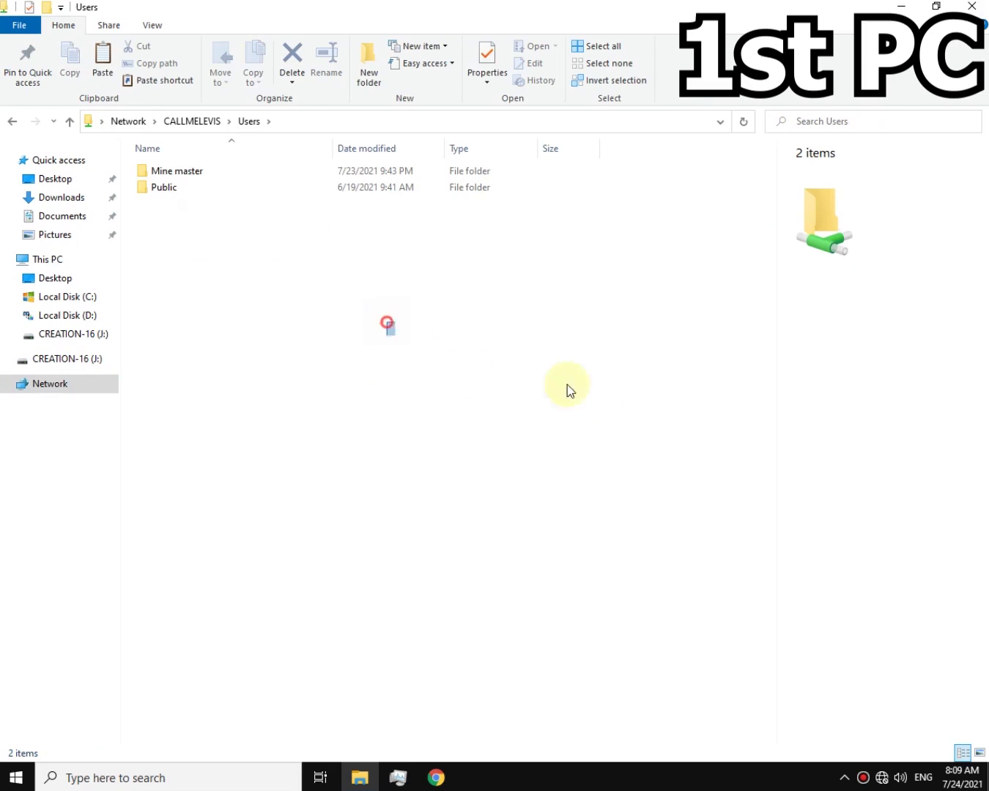
left_click(185, 174)
double_click(188, 175)
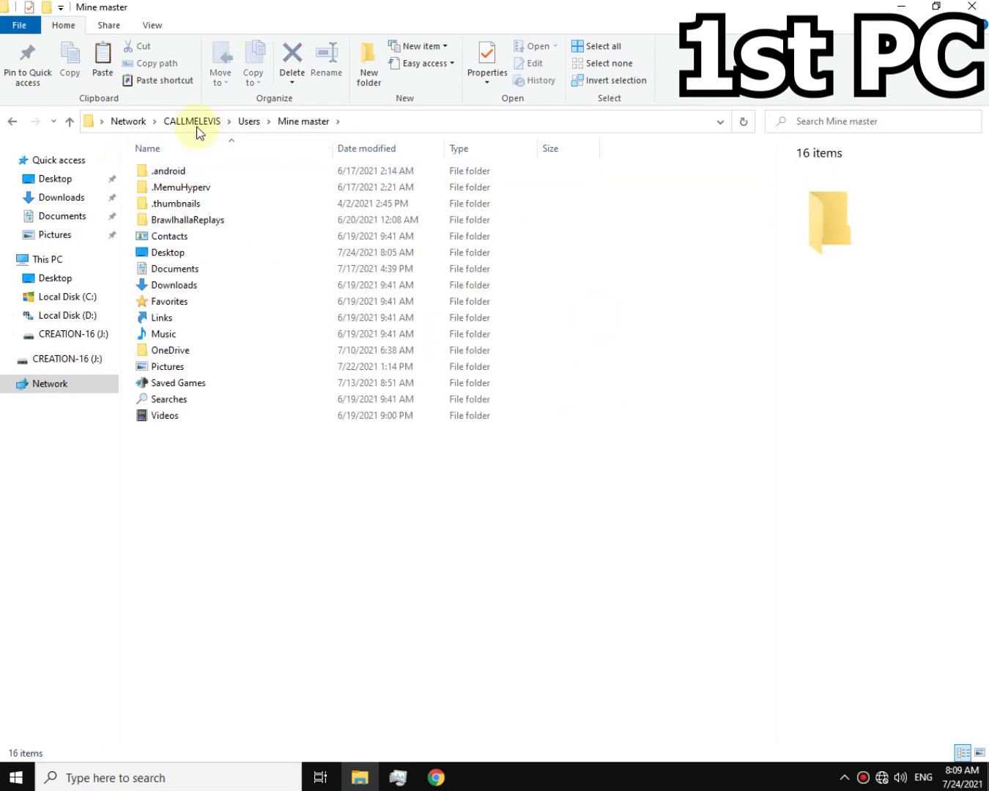
Open the Users share on DESKTOP-CHL04GJ, then close File Explorer
left_click(194, 123)
left_click(133, 128)
left_click(416, 178)
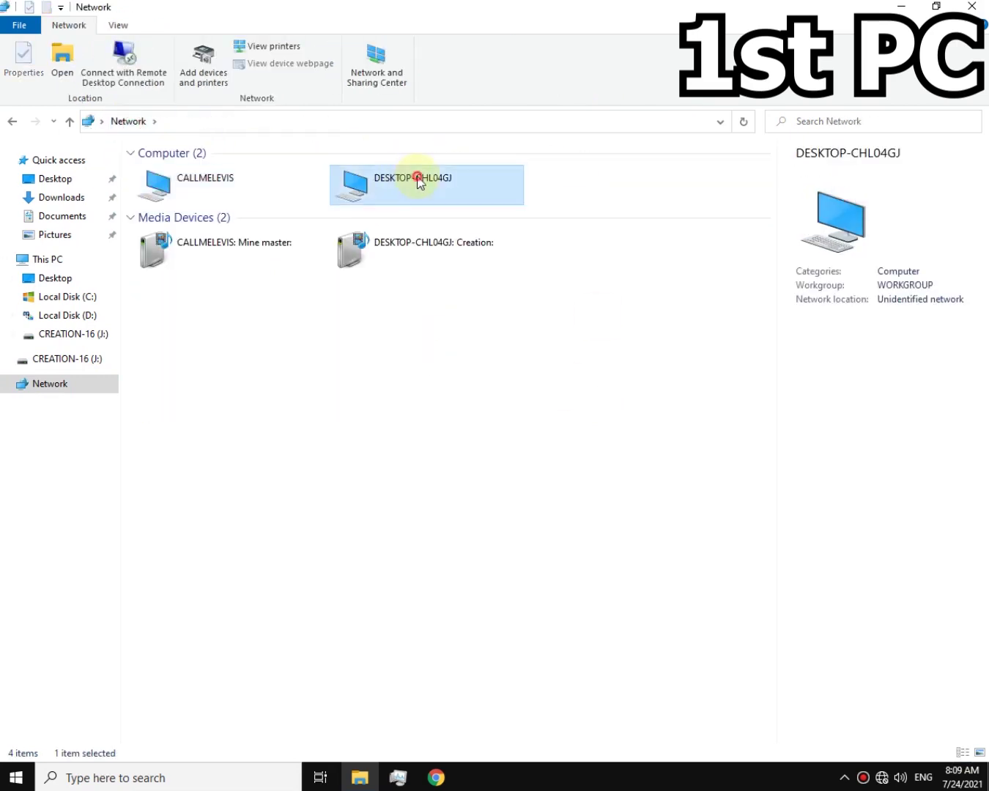
double_click(414, 179)
left_click(266, 178)
double_click(267, 176)
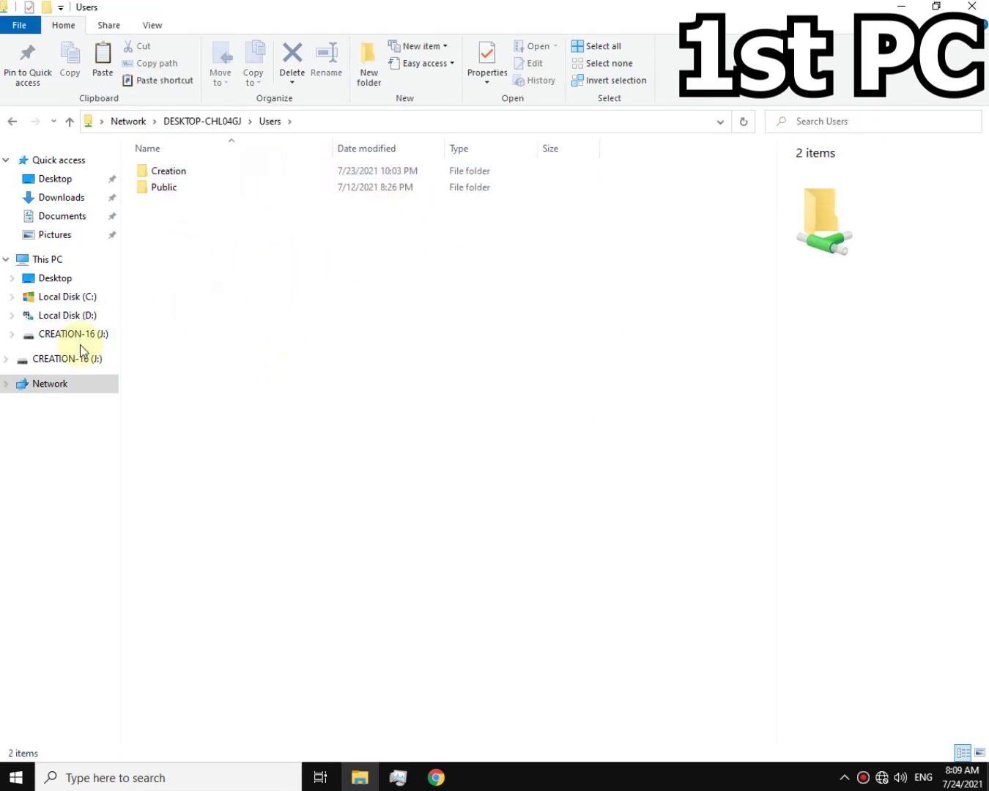
left_click(73, 260)
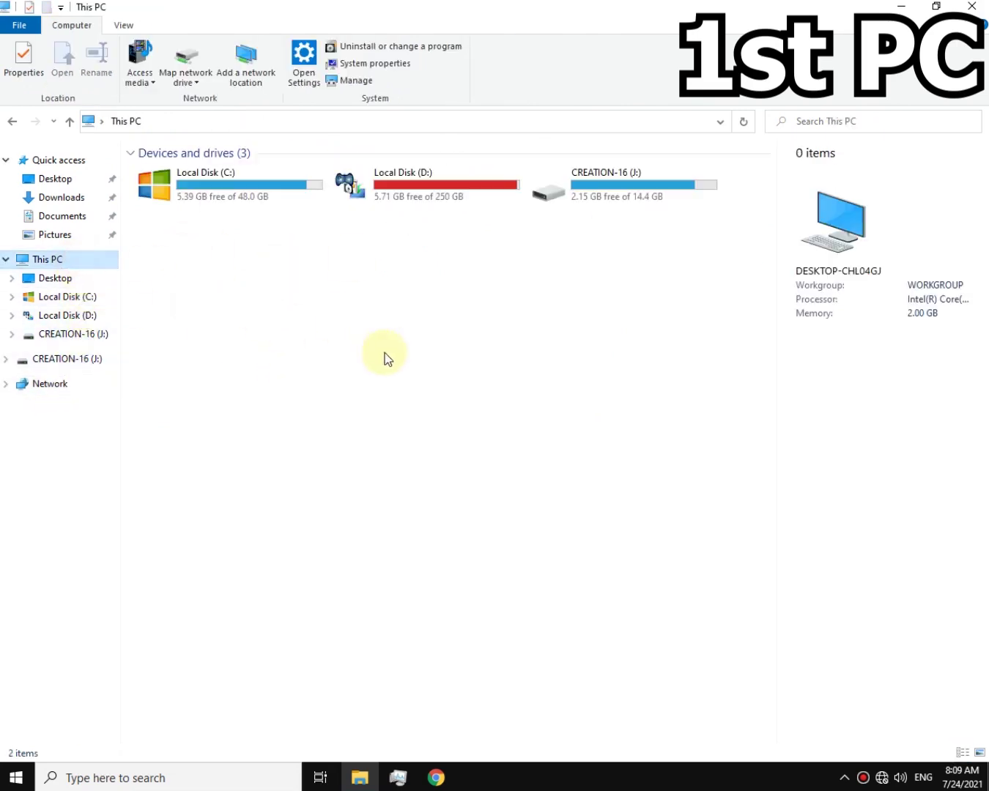
left_click(971, 6)
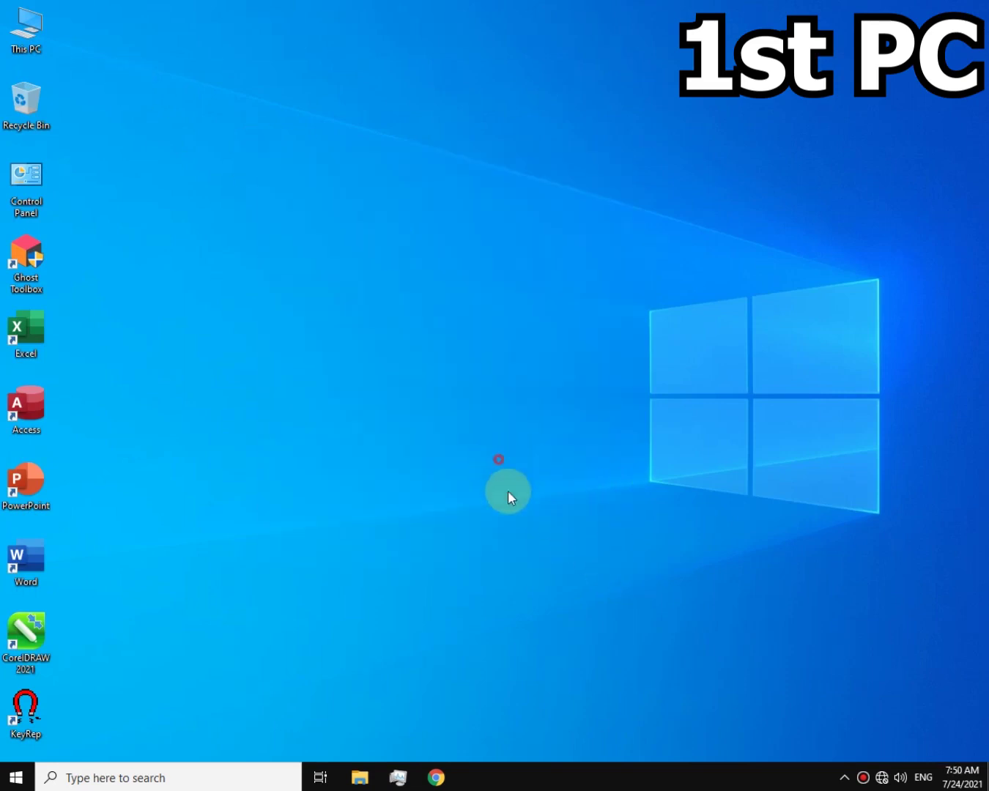
left_click_drag(499, 459, 647, 648)
left_click_drag(337, 374, 437, 484)
left_click_drag(261, 447, 506, 651)
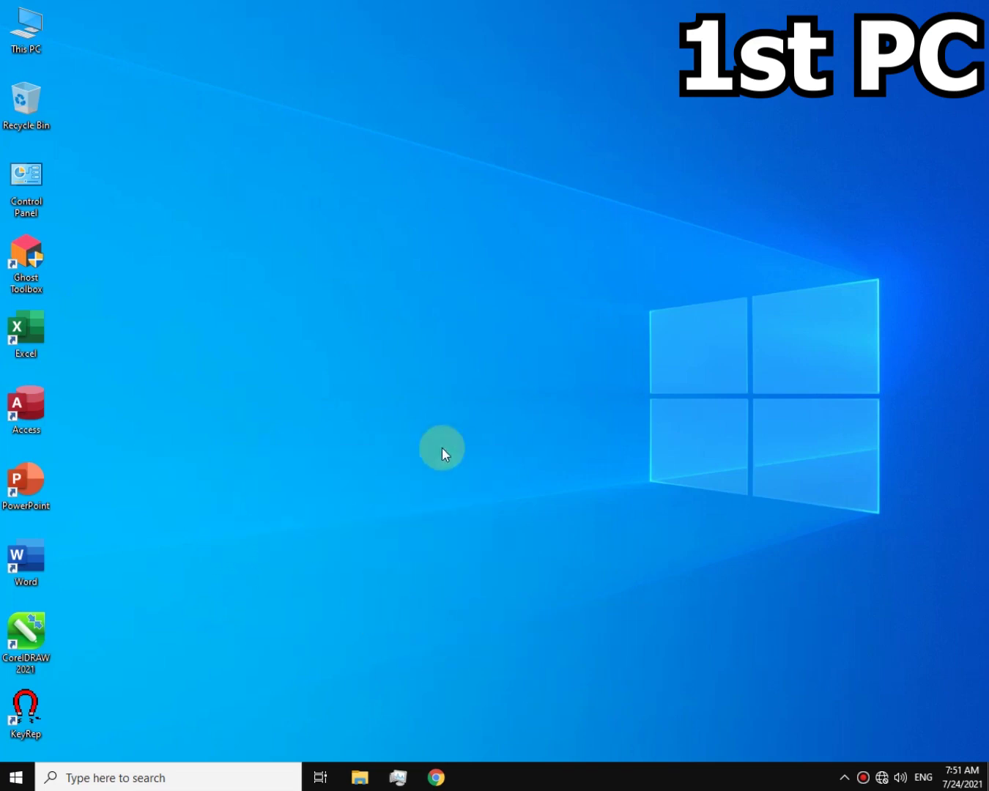
left_click_drag(431, 429, 529, 495)
Turn on advanced sharing for drive D with the share name Local Disk D
left_click(40, 44)
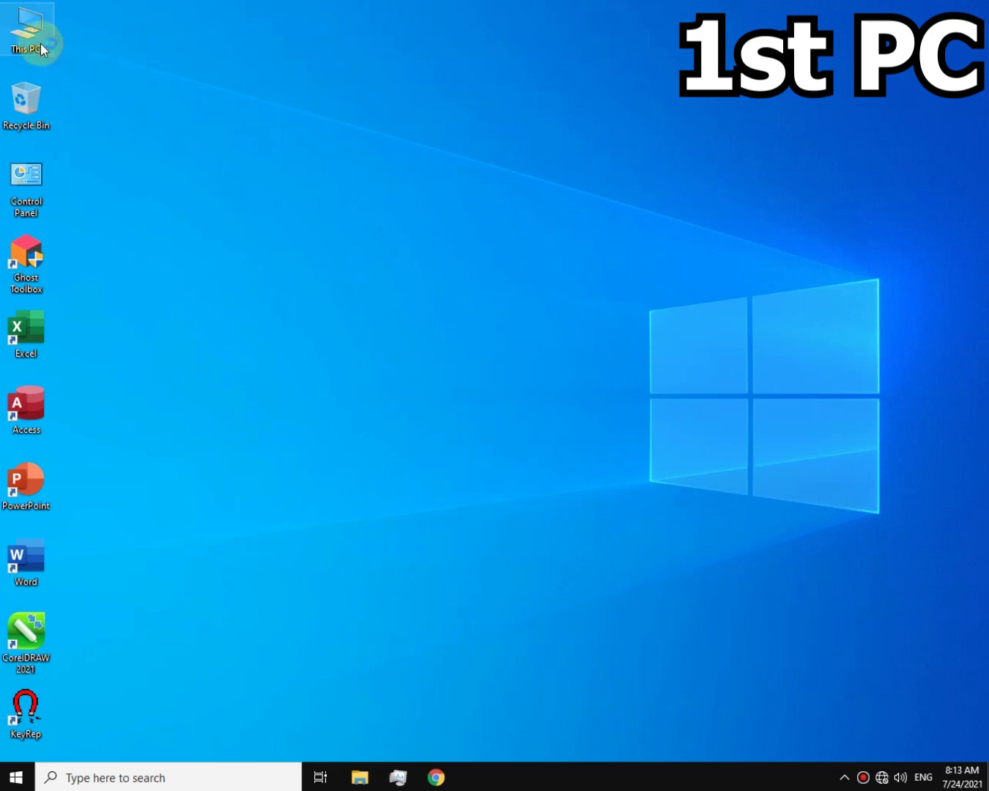
double_click(40, 46)
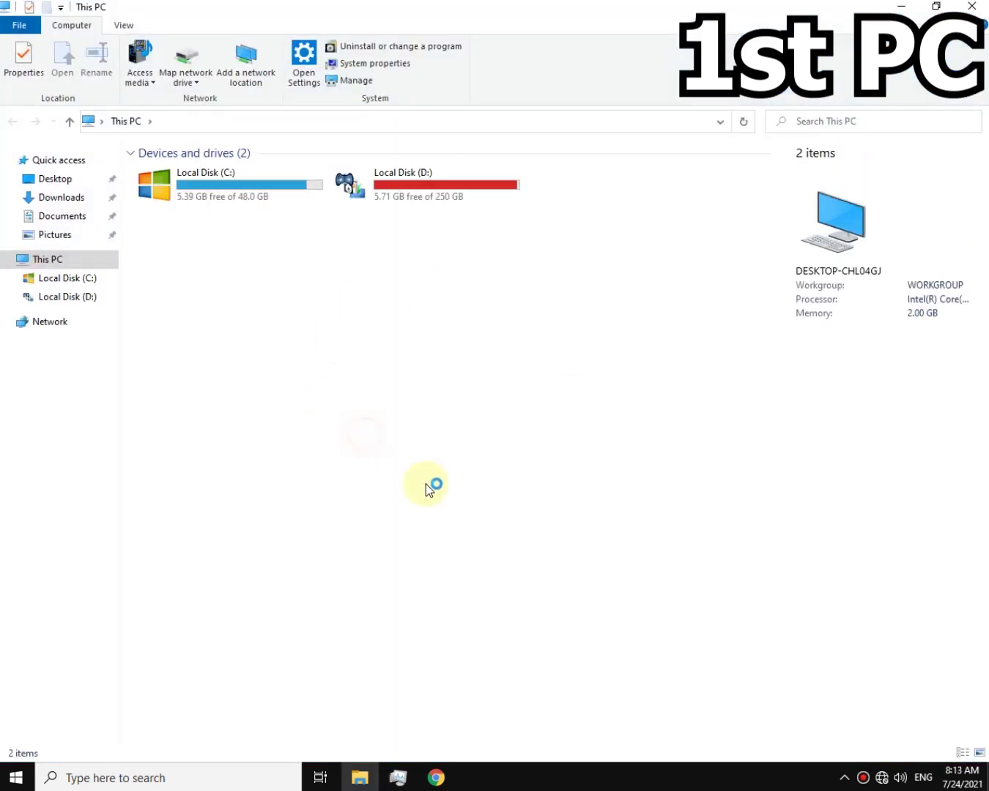
left_click(382, 200)
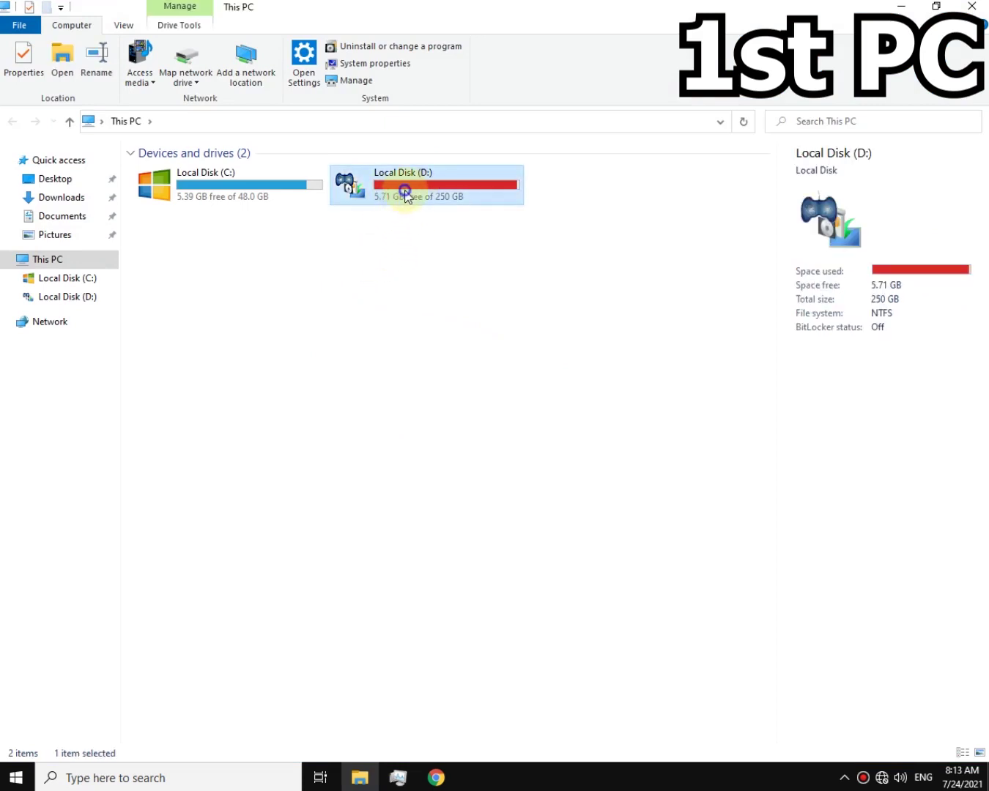
right_click(406, 193)
left_click(486, 572)
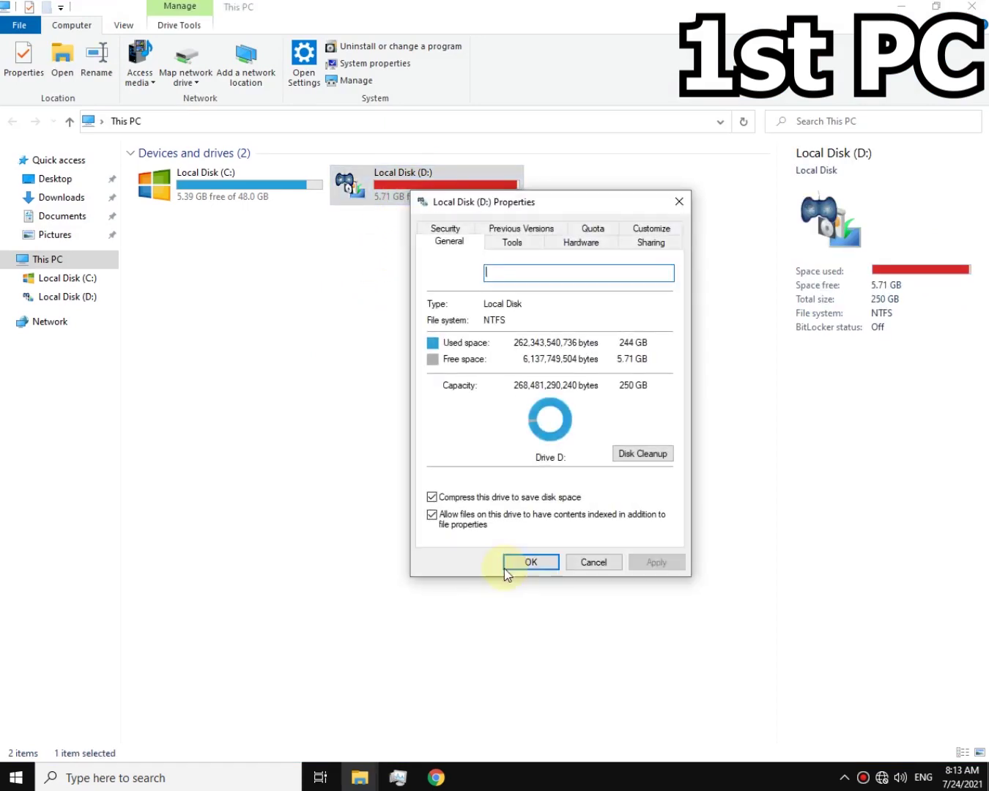
left_click_drag(547, 205, 466, 323)
left_click(423, 411)
left_click(378, 546)
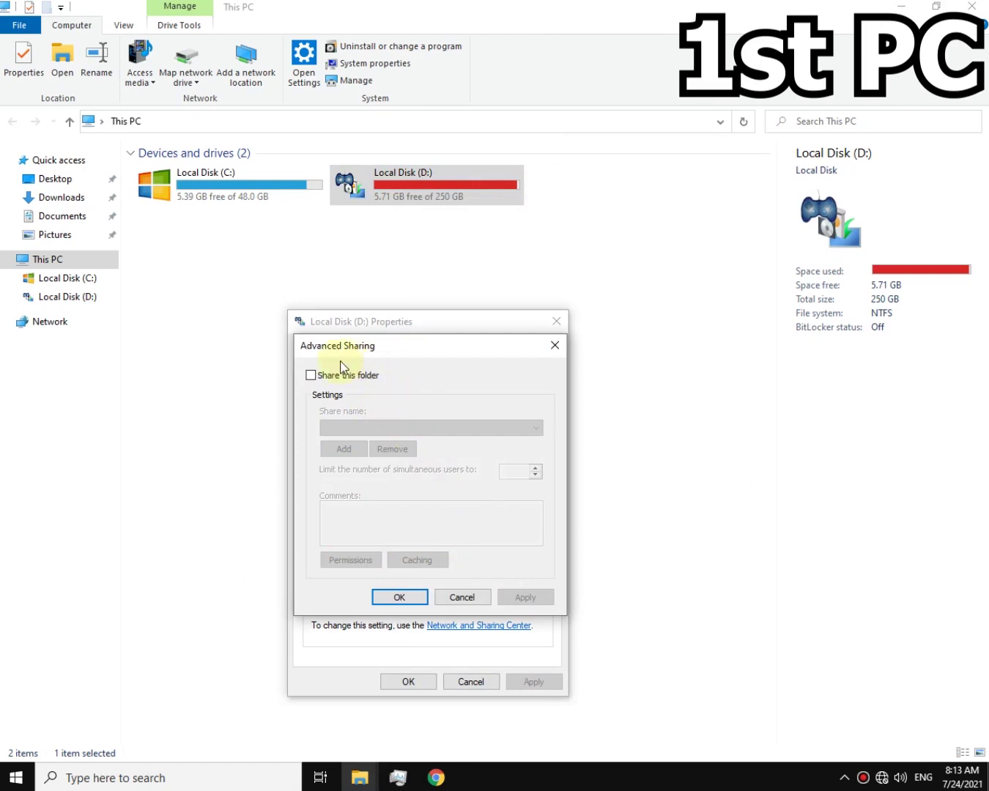
left_click(313, 375)
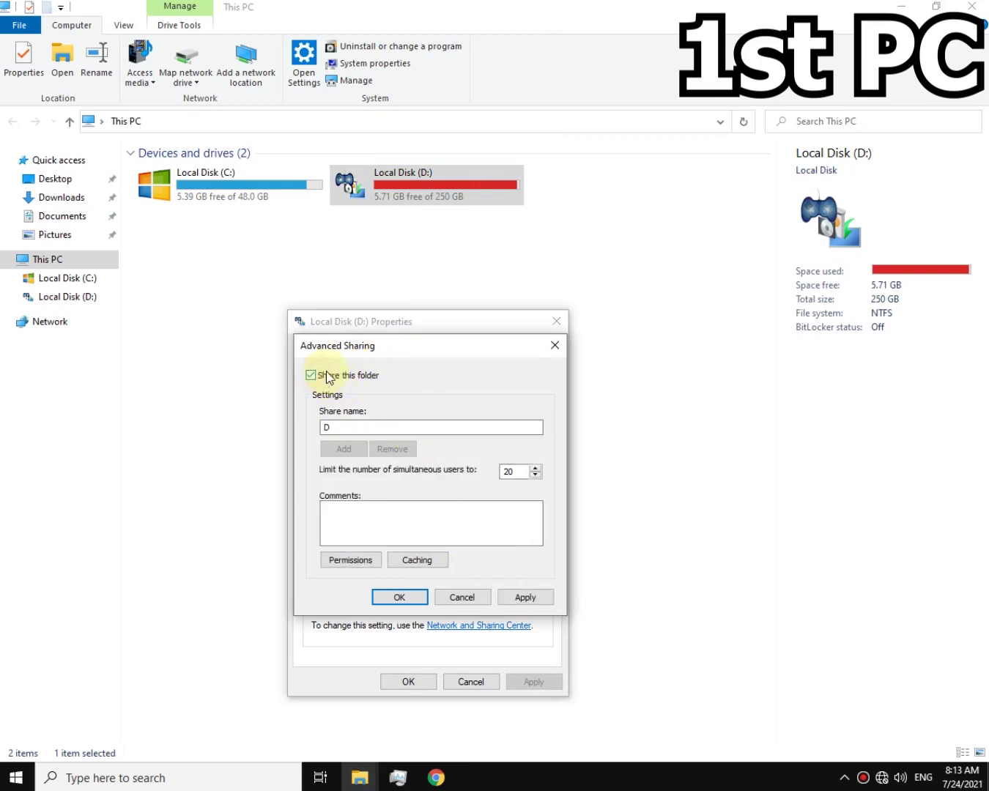
left_click(362, 427)
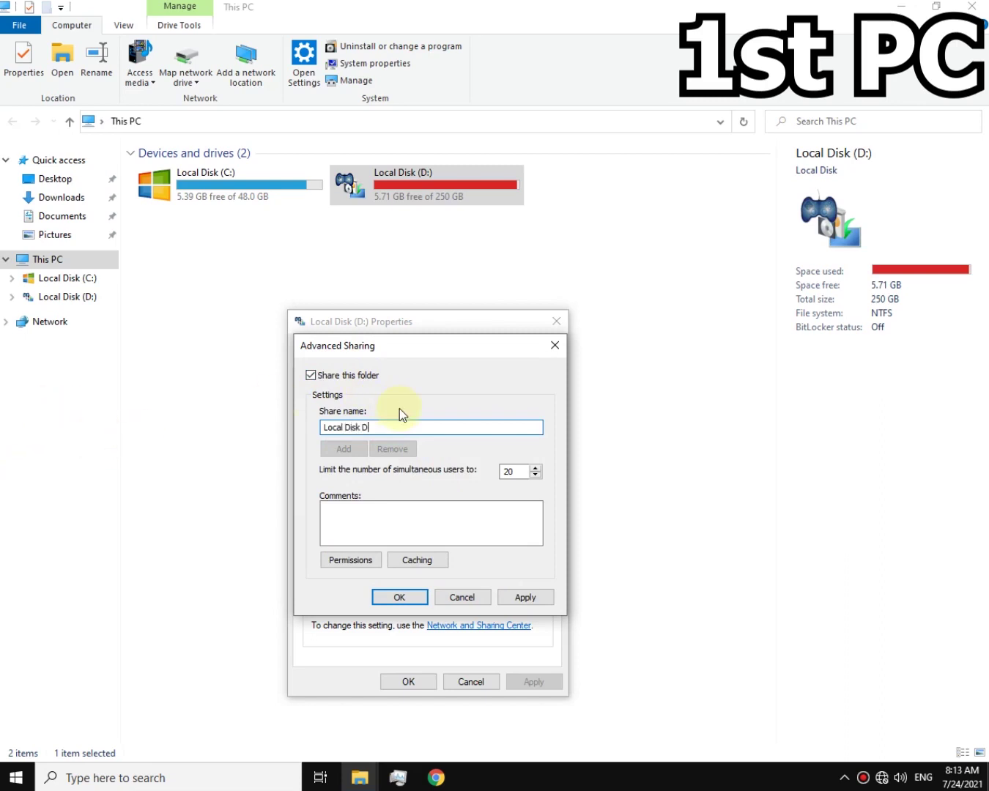
Give Everyone and the PC's user account Full Control in drive D's share permissions
left_click(351, 560)
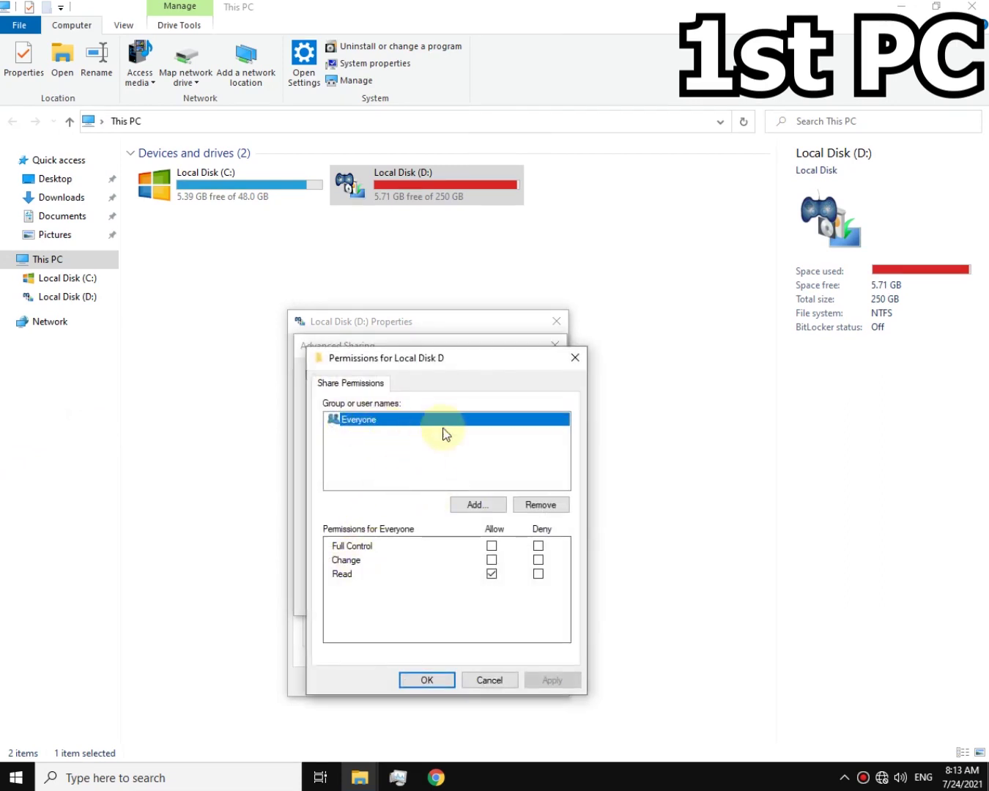
left_click(493, 545)
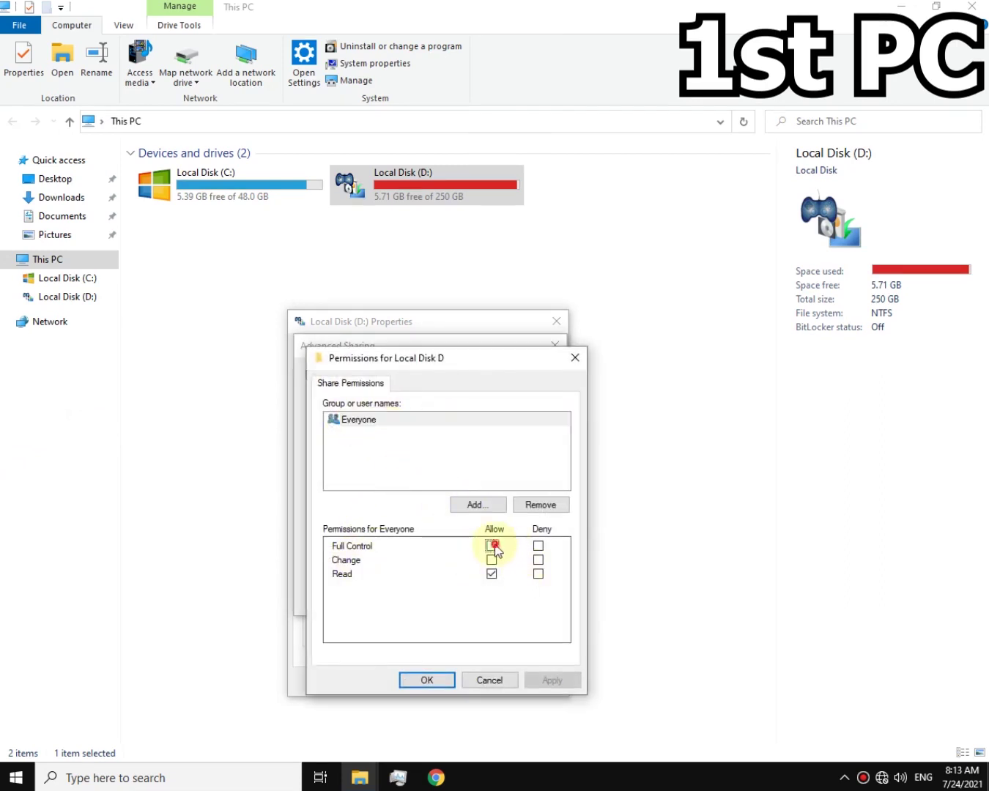
left_click(493, 505)
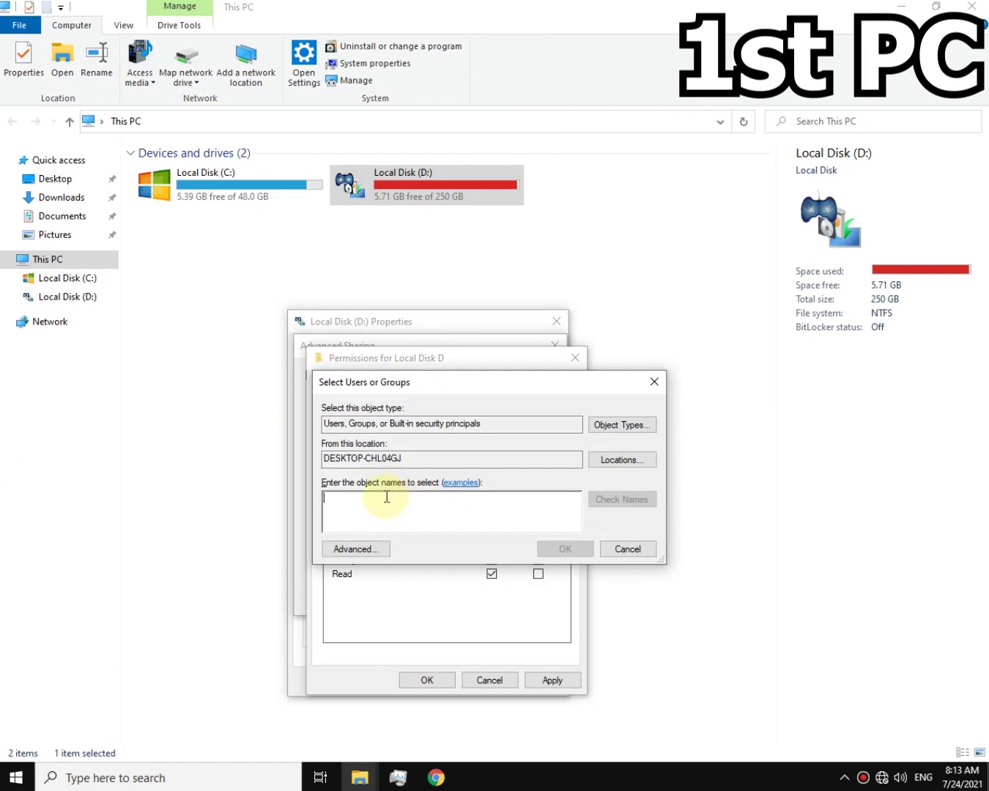
left_click(360, 507)
type("Cr")
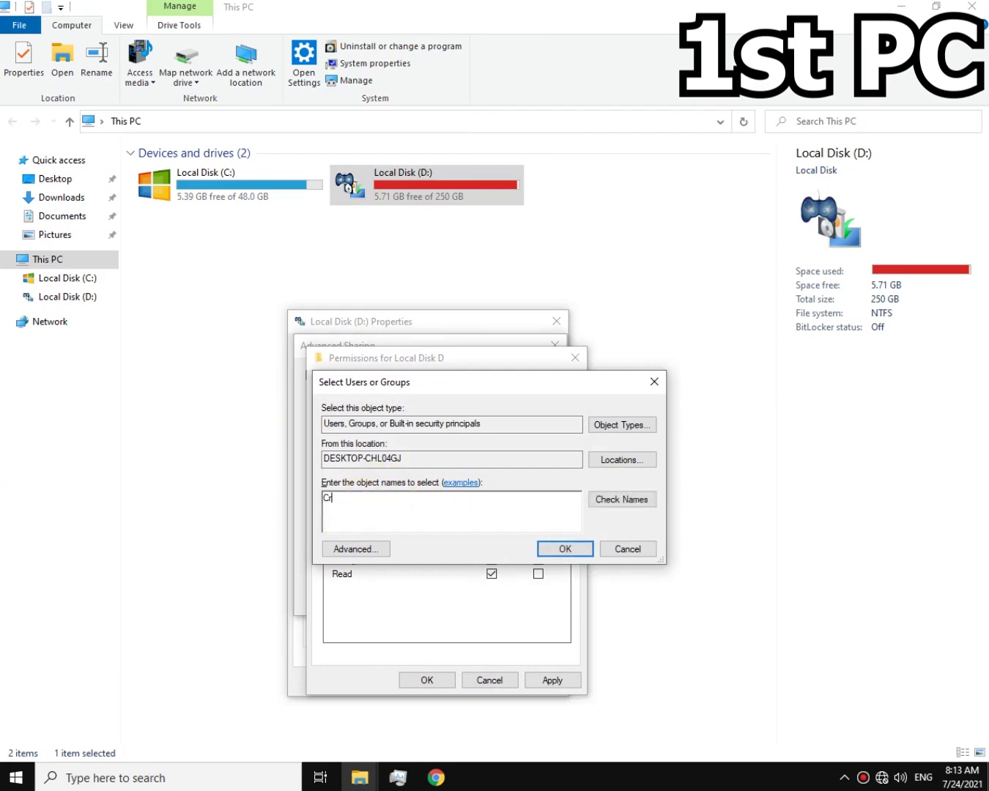
type("eation")
left_click(613, 504)
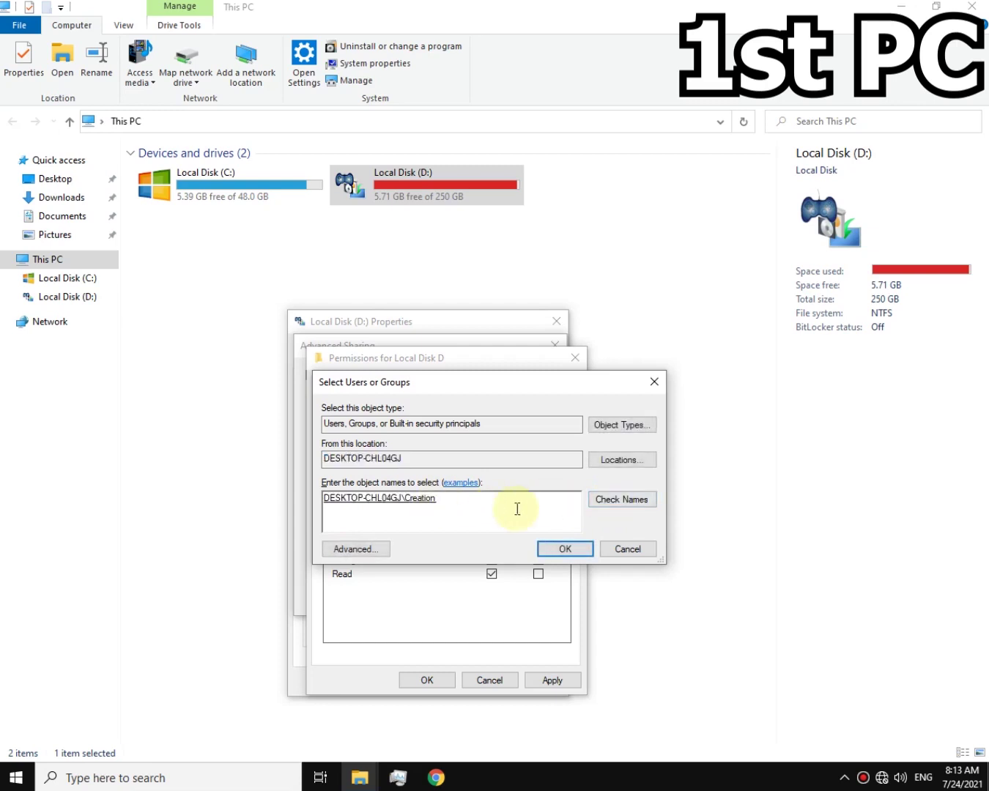
left_click(567, 554)
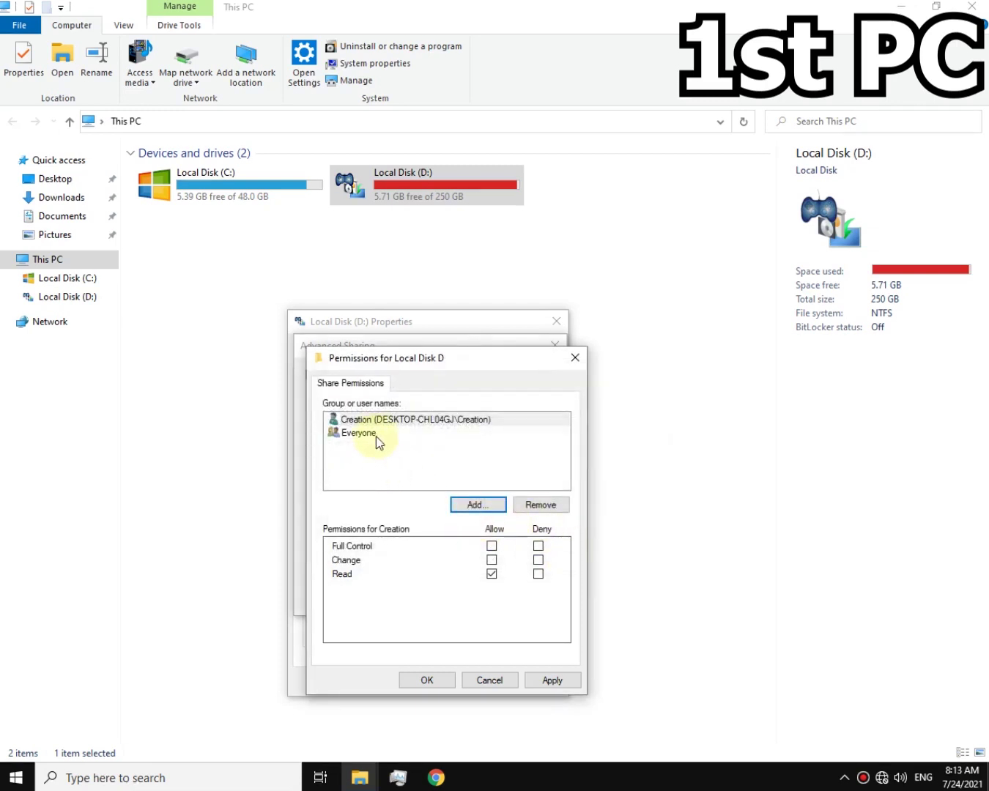
left_click(355, 418)
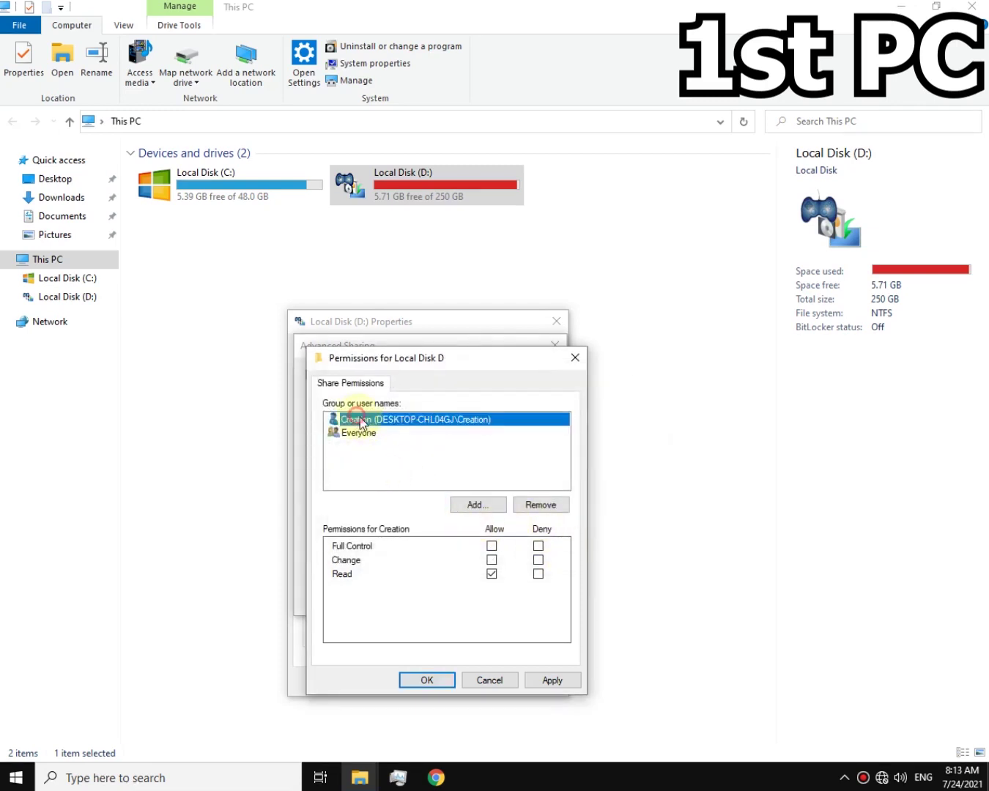
left_click(491, 547)
left_click(552, 682)
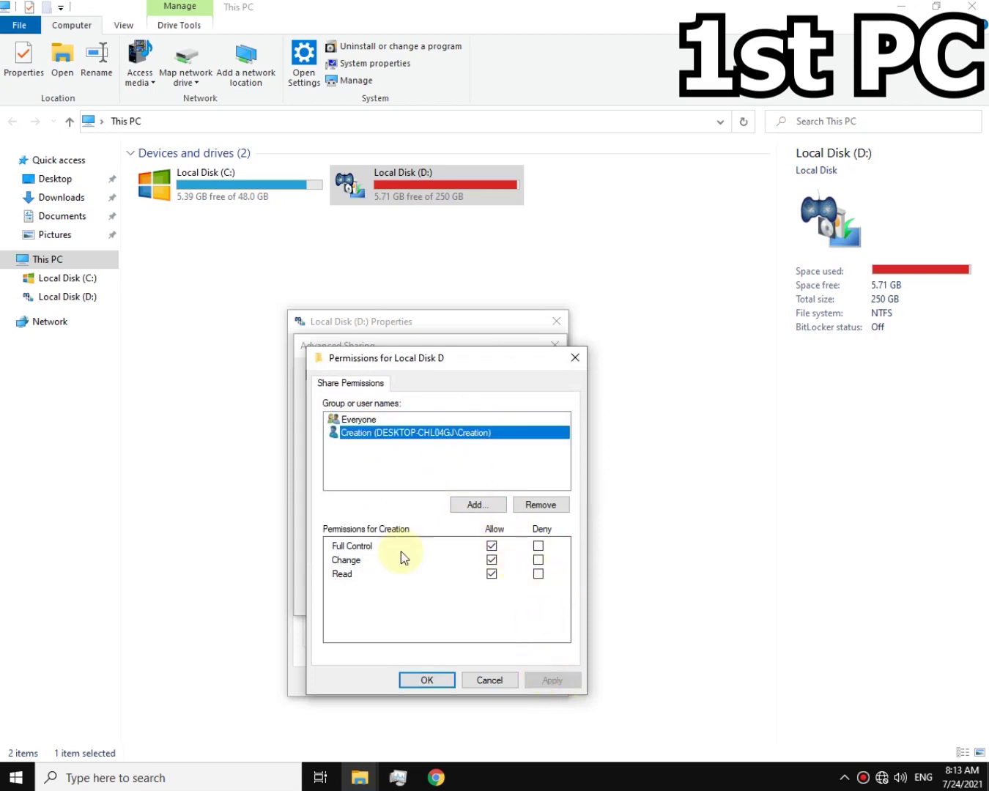
left_click(438, 680)
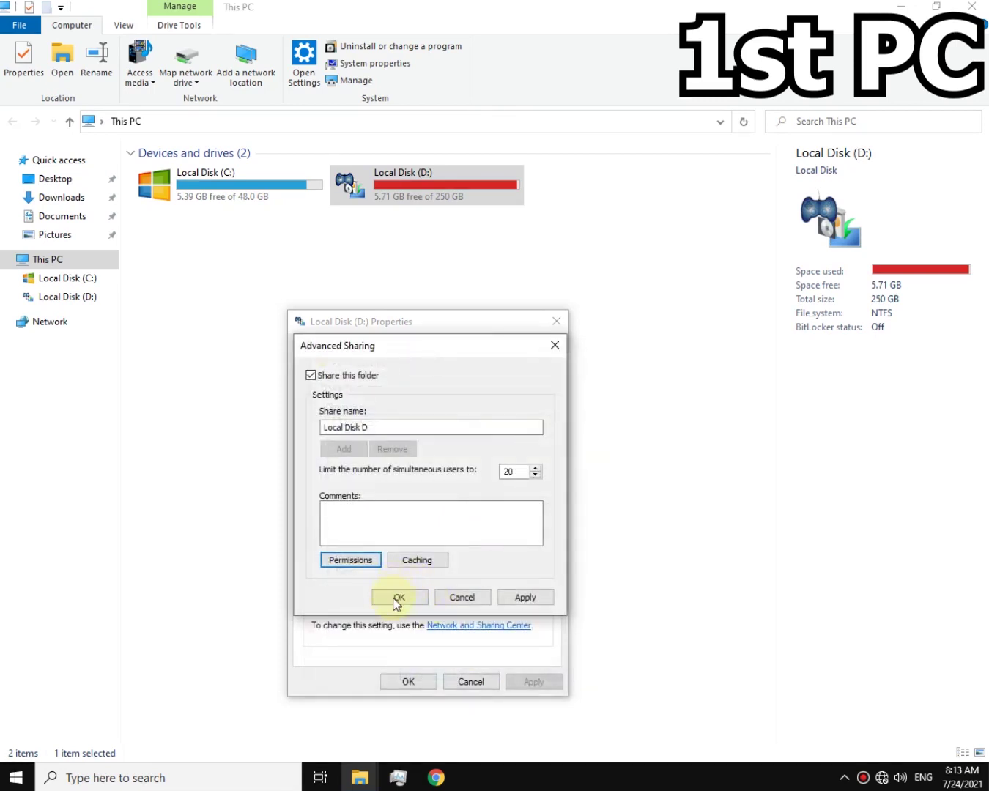
Apply the sharing settings and open the Local Disk D share over the network
left_click(507, 596)
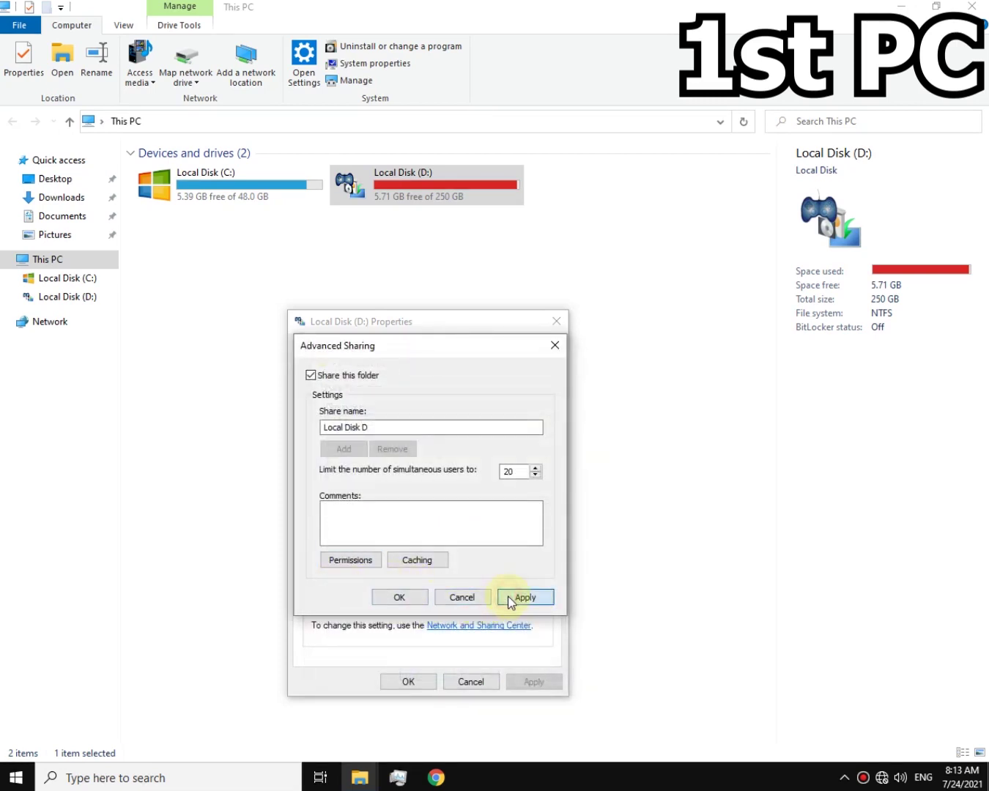
left_click(389, 600)
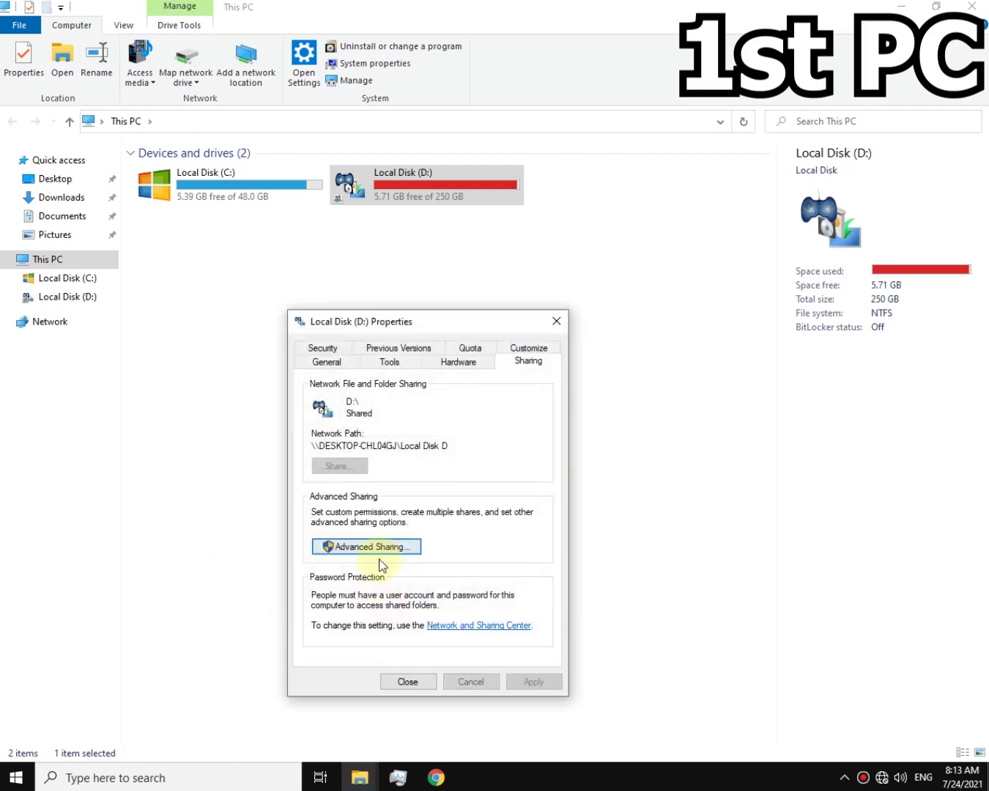
left_click(406, 685)
left_click(410, 658)
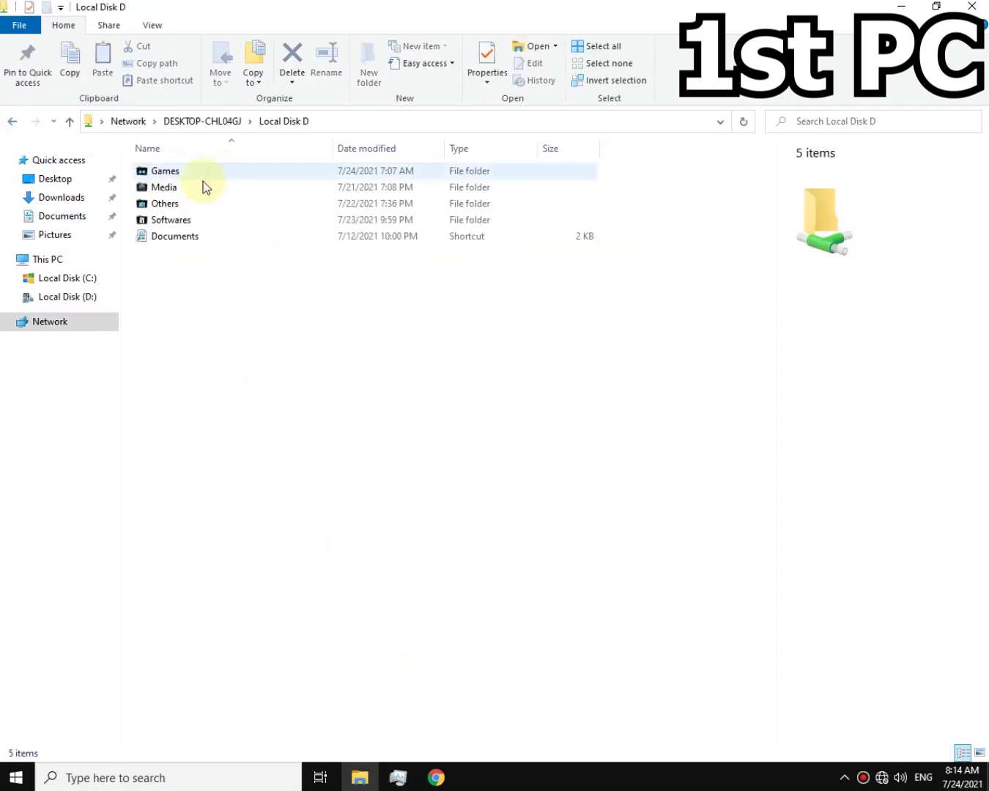
left_click(208, 122)
left_click(238, 155)
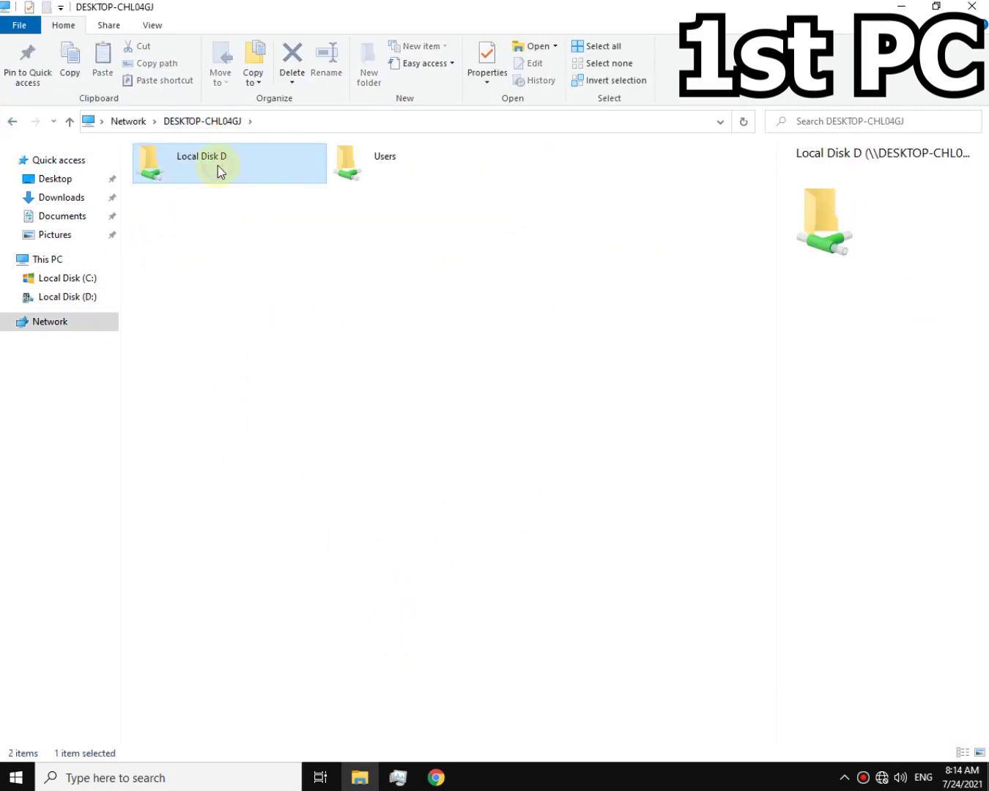
double_click(219, 168)
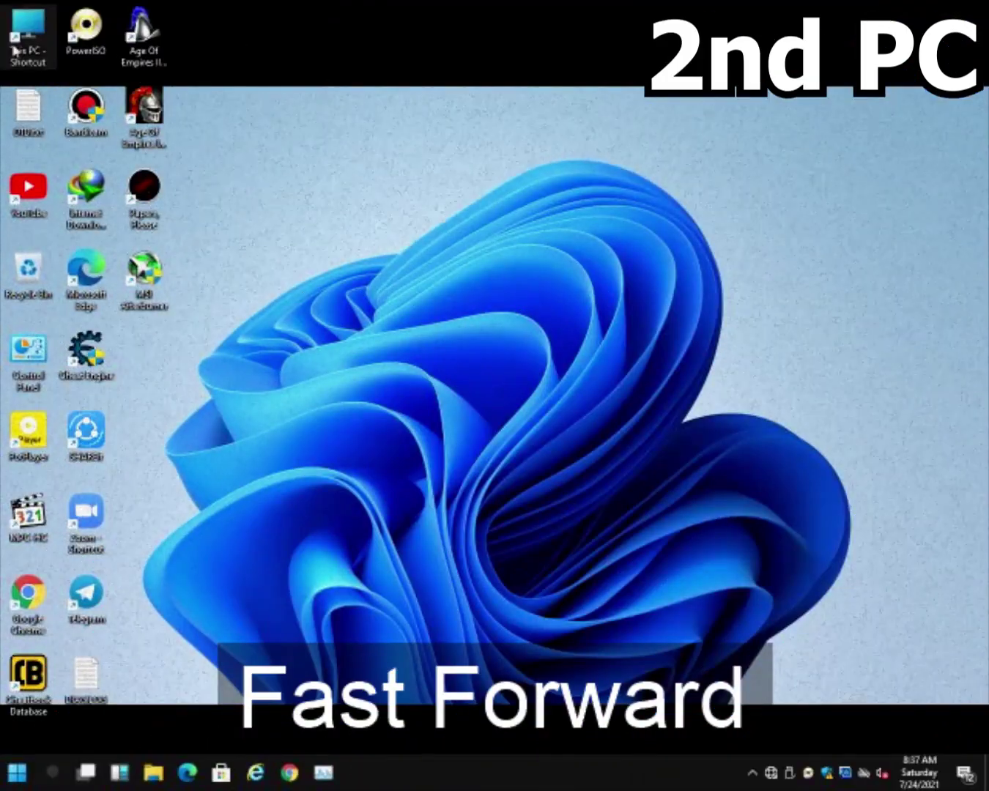
Turn on advanced sharing for drive D on the second PC
double_click(14, 50)
right_click(386, 469)
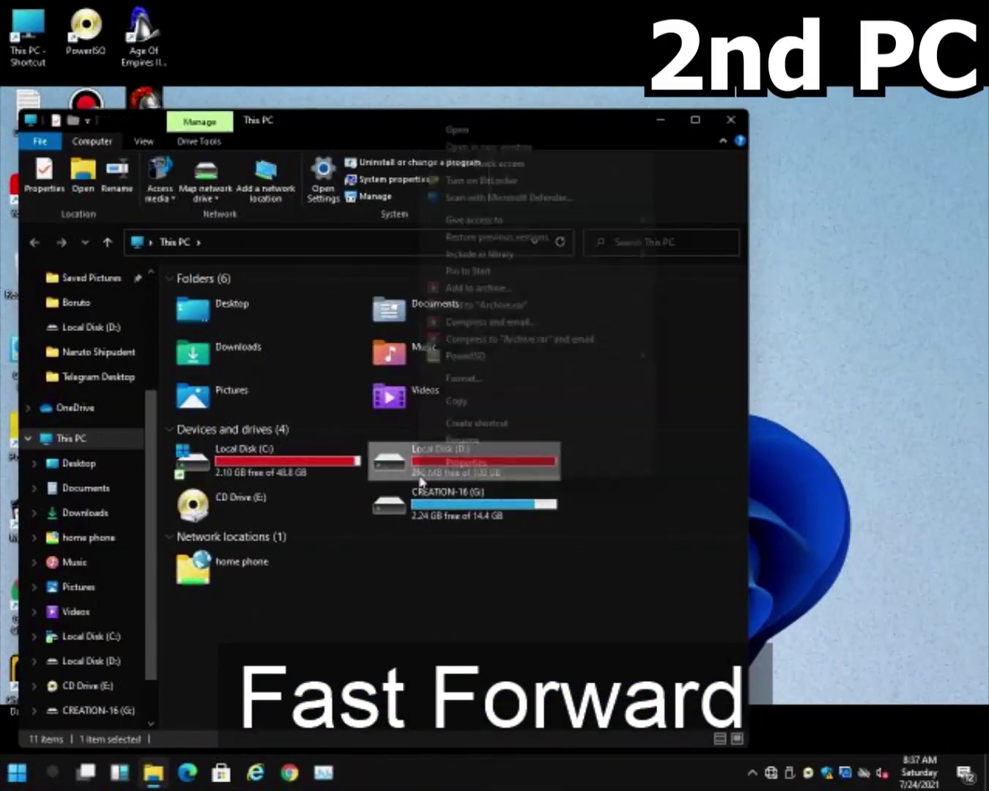
left_click(462, 462)
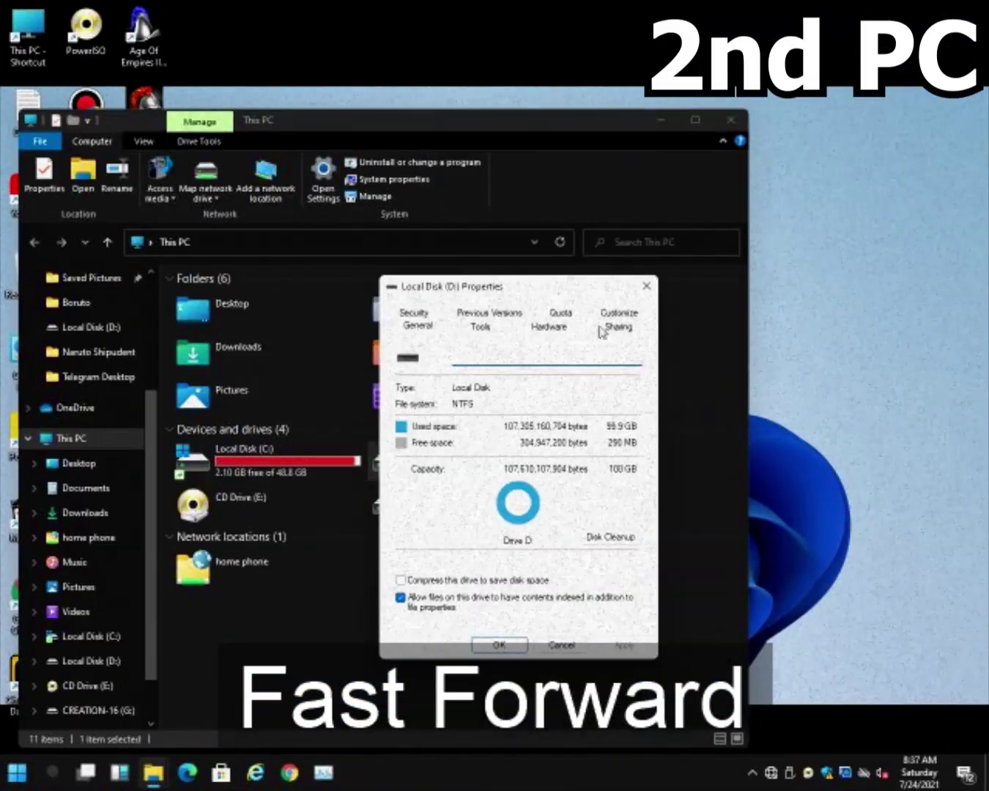
left_click(603, 328)
left_click(497, 513)
left_click(408, 341)
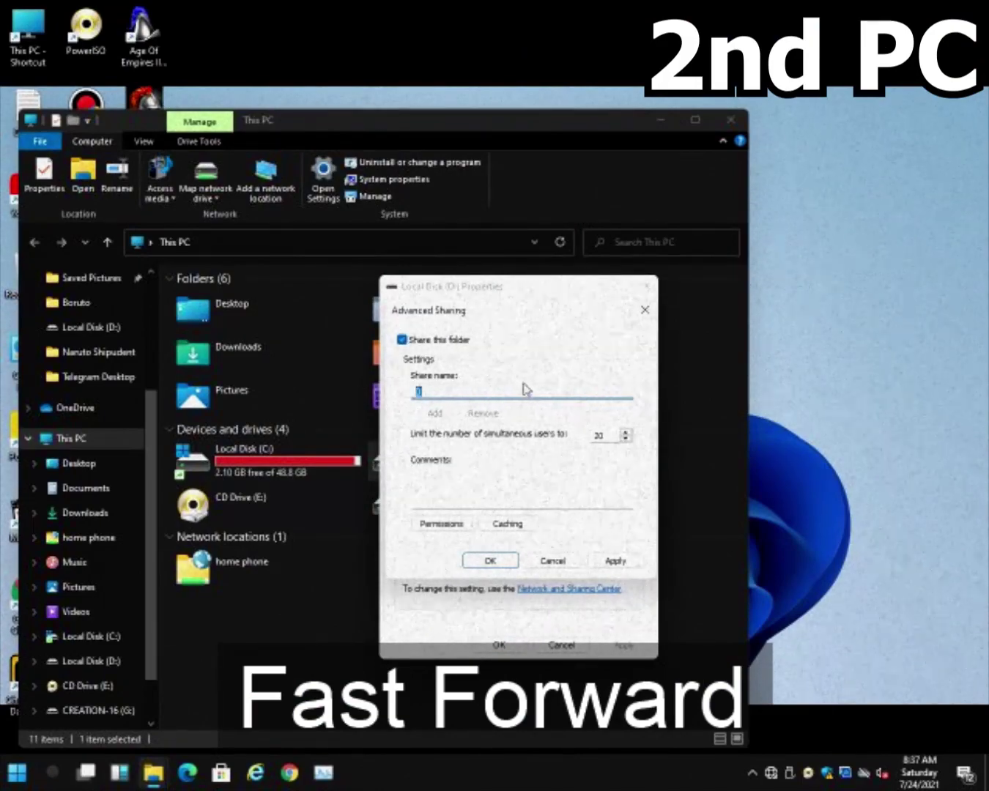
Add the other PC's account with Full Control to drive D's share permissions and confirm
left_click(447, 525)
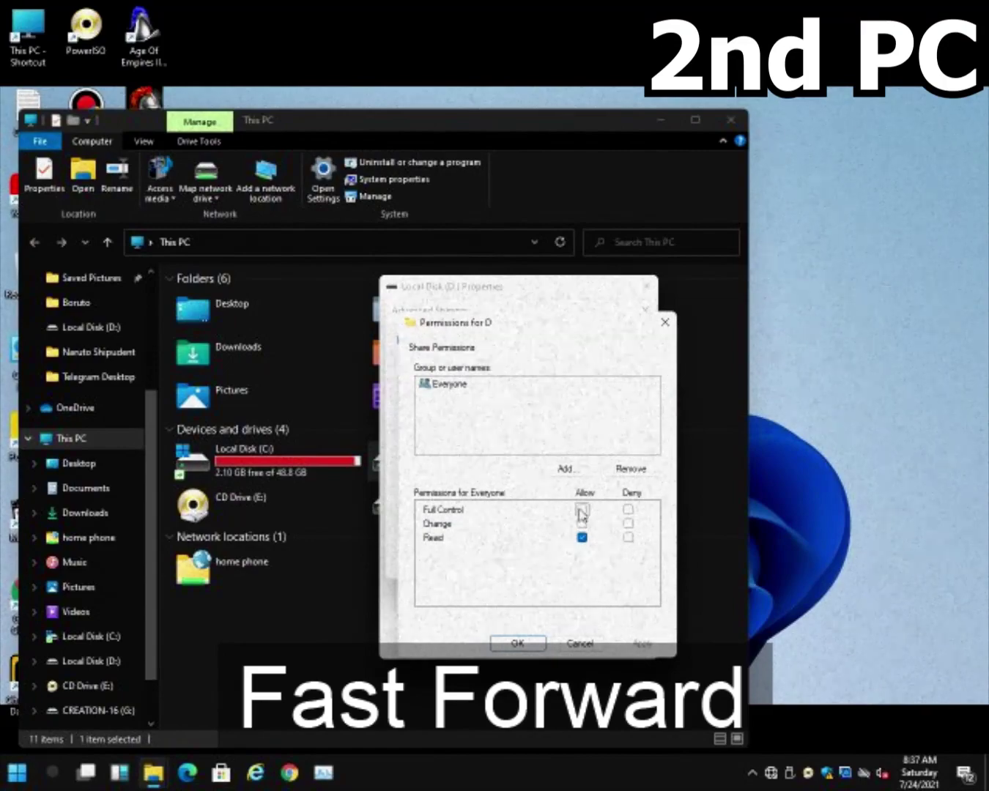
left_click(563, 466)
type("Mine master")
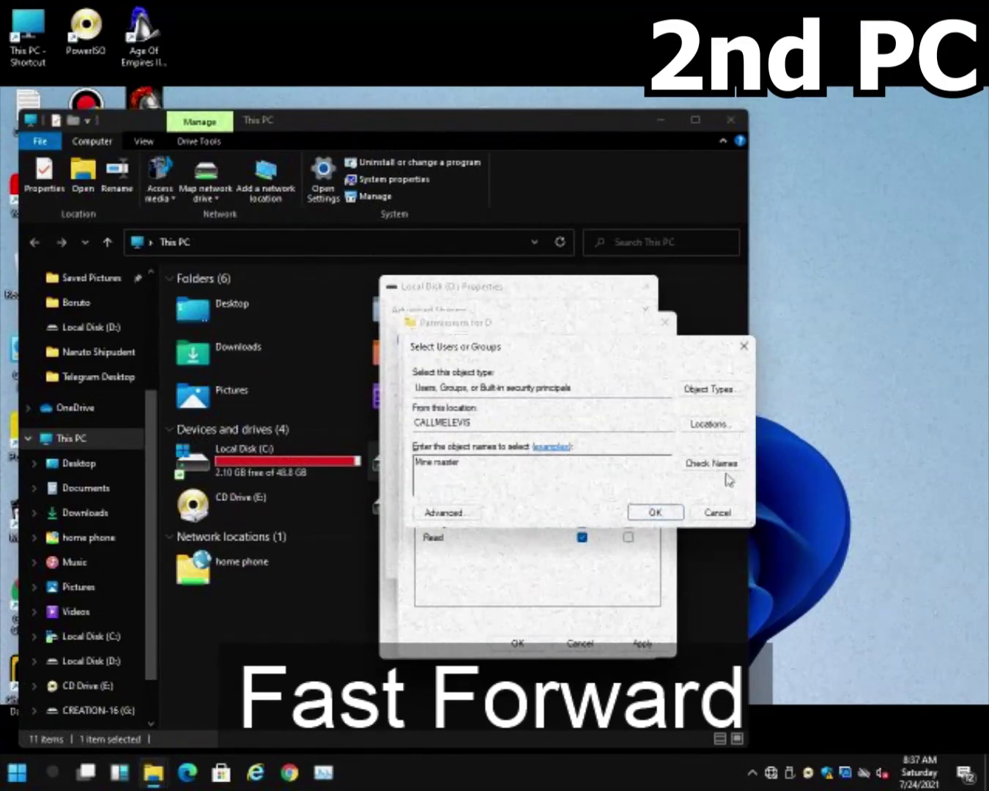
left_click(715, 464)
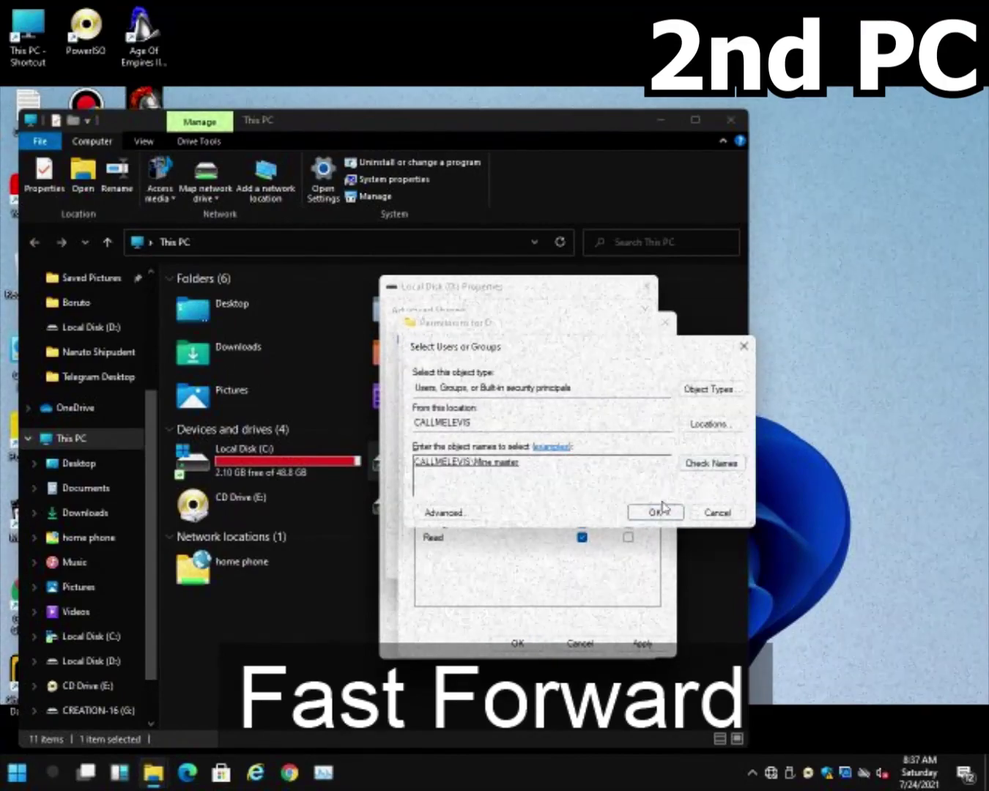
left_click(655, 512)
left_click(582, 509)
left_click(636, 649)
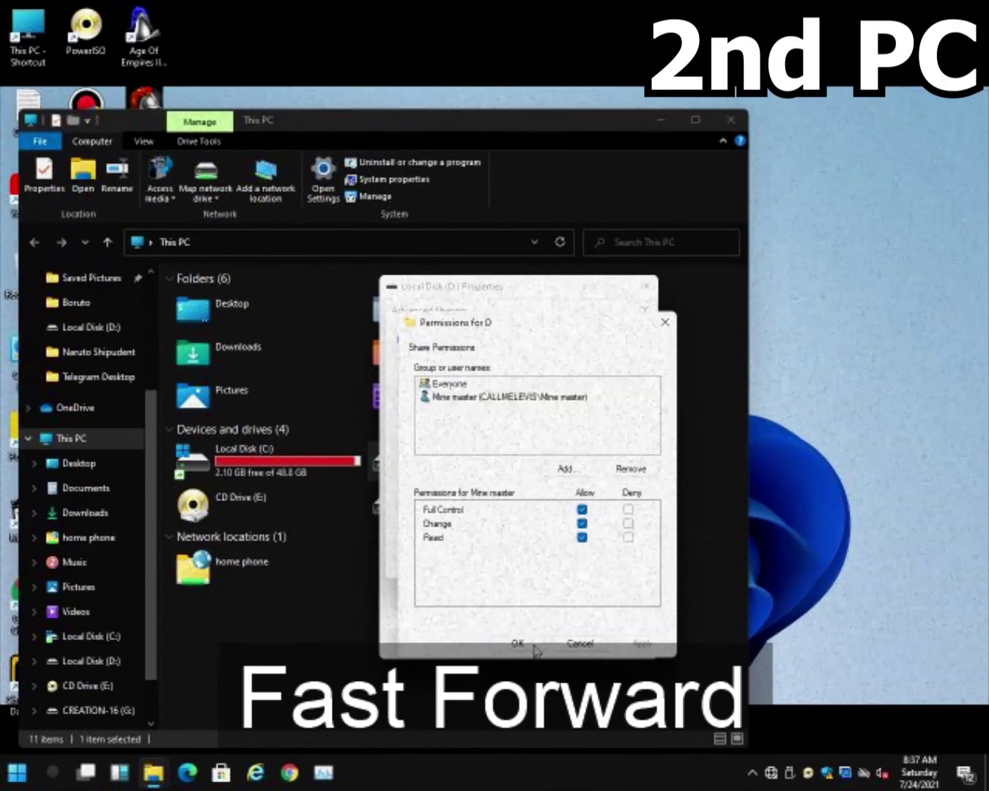
left_click(521, 645)
left_click(489, 561)
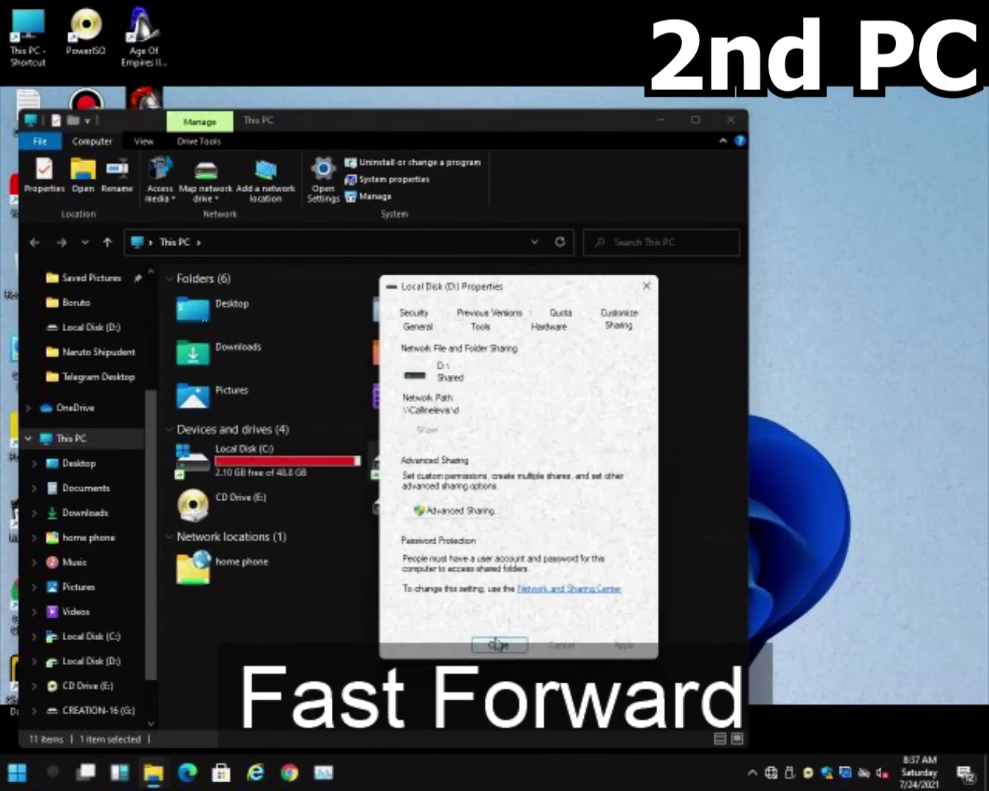
left_click(499, 644)
Open the PC in the Network view to list its shared c and d folders
scroll(139, 703, "down", 3)
left_click(73, 699)
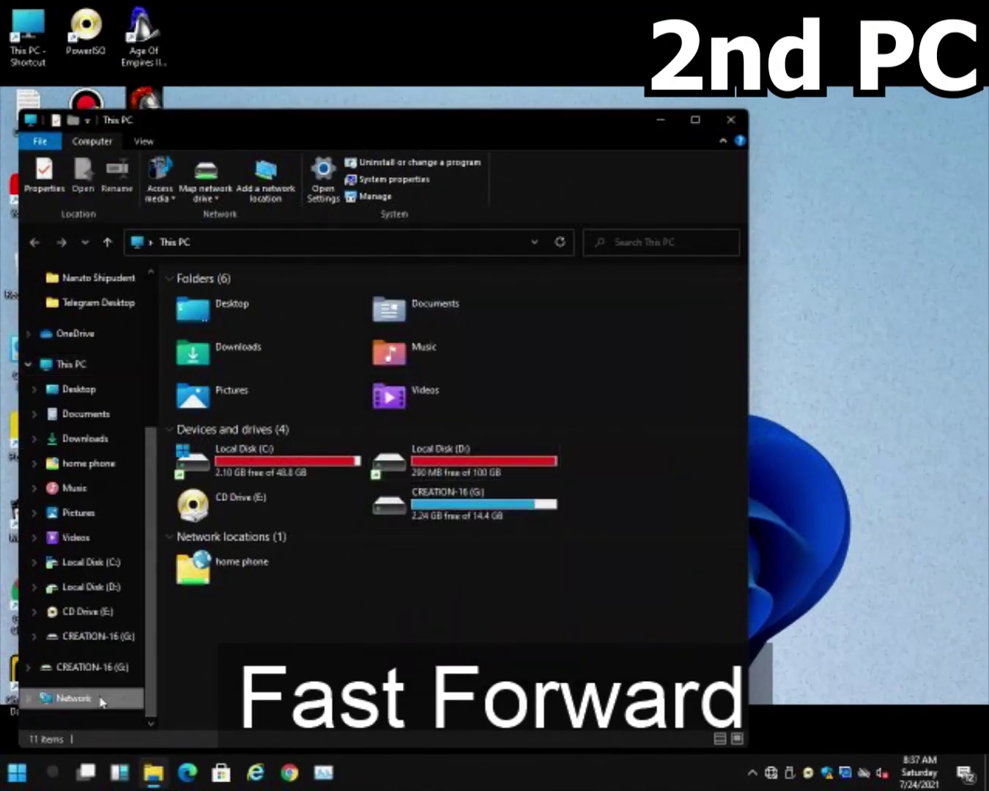
double_click(263, 315)
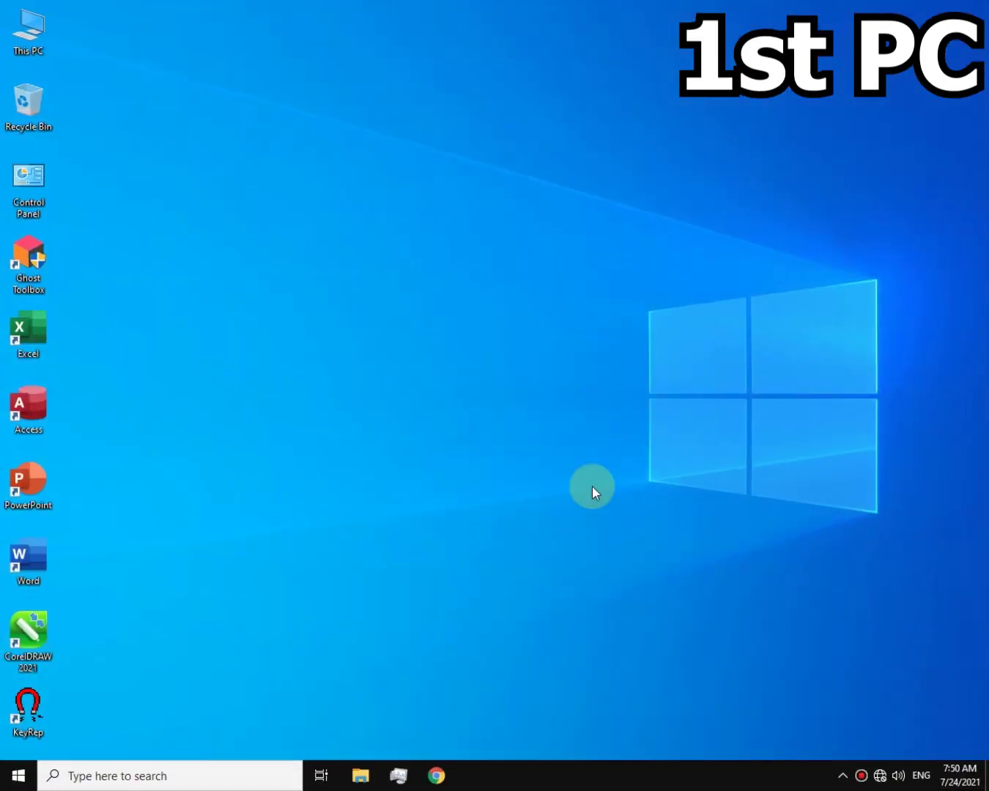
left_click_drag(498, 459, 647, 647)
left_click_drag(251, 446, 506, 648)
left_click_drag(414, 367, 528, 491)
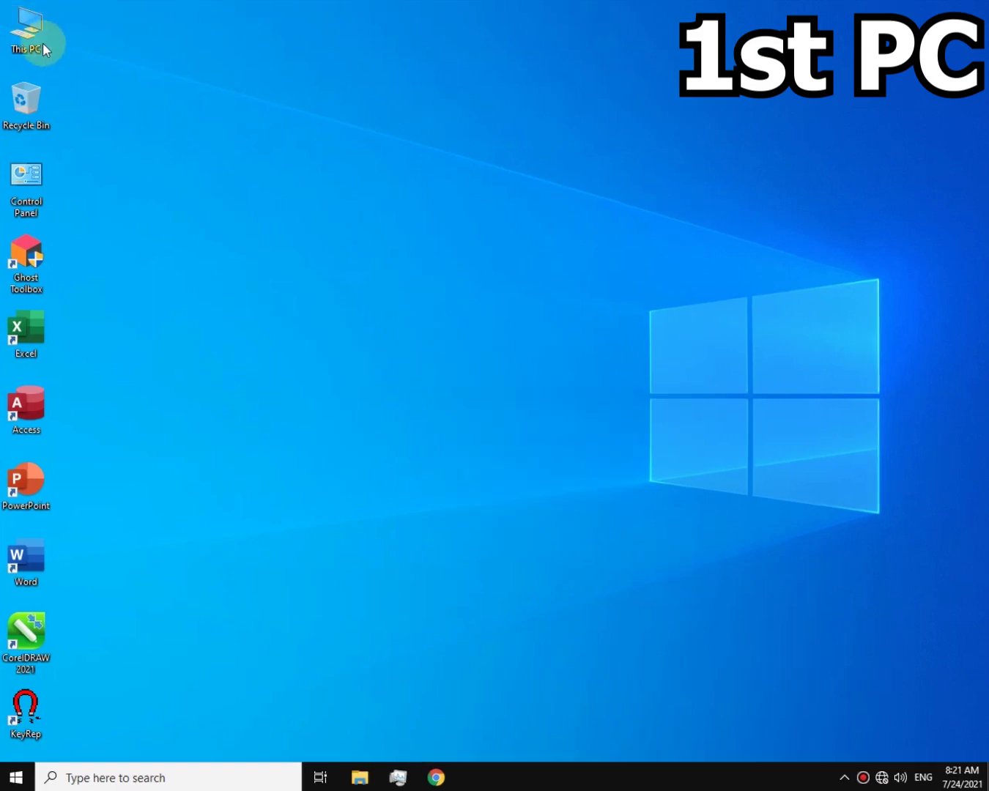
In drive D's Advanced Security Settings, change the owner to the PC's local user account
double_click(33, 33)
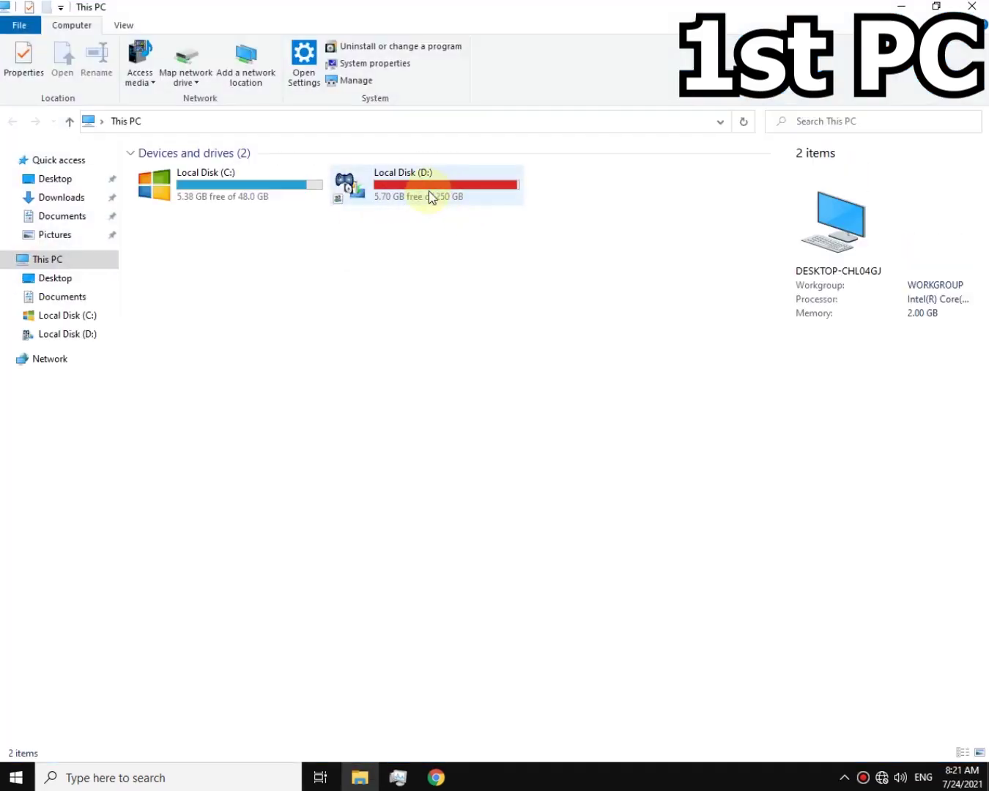
right_click(429, 193)
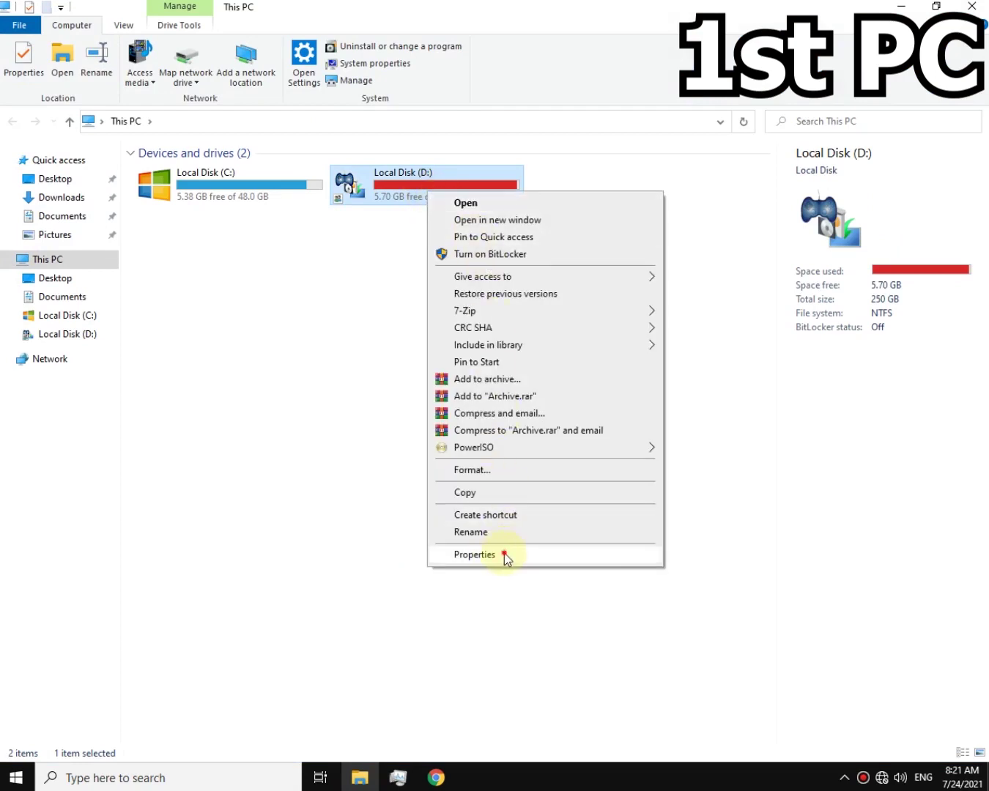
left_click(504, 555)
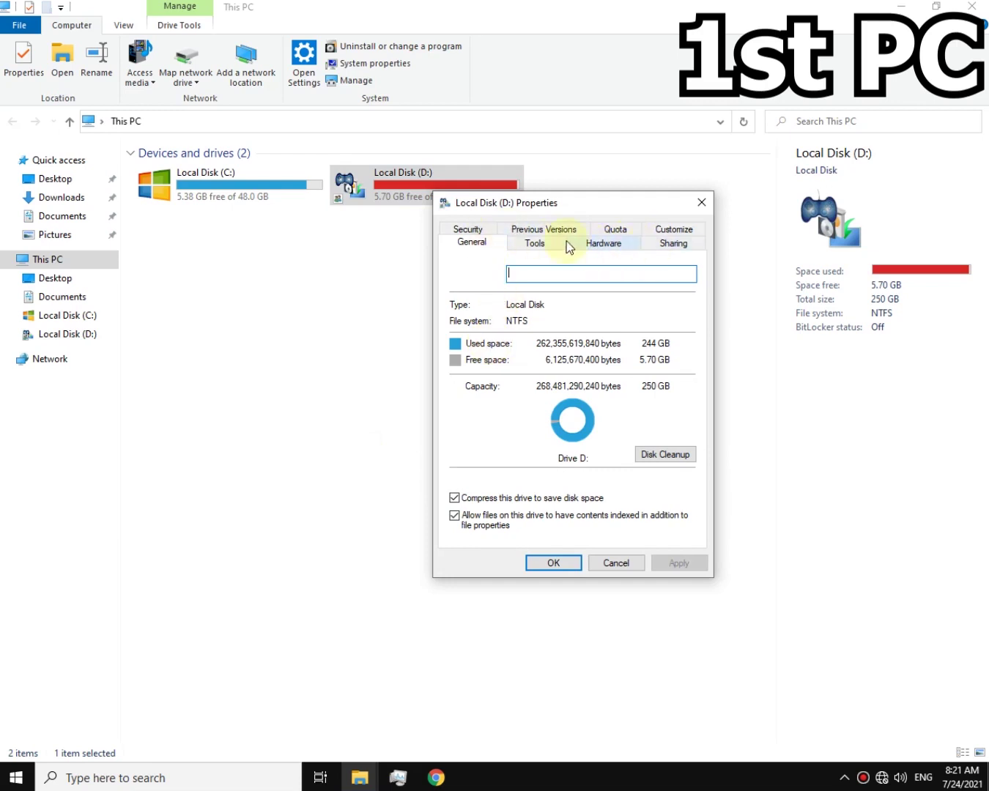
left_click(467, 229)
left_click(642, 505)
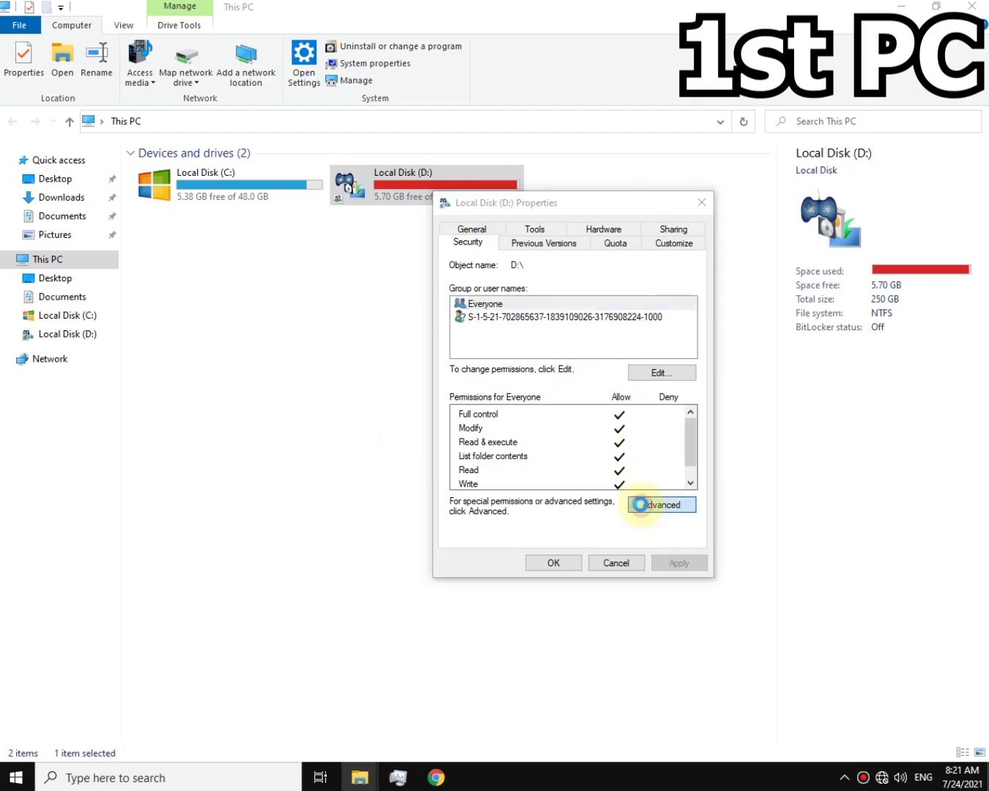
left_click(481, 249)
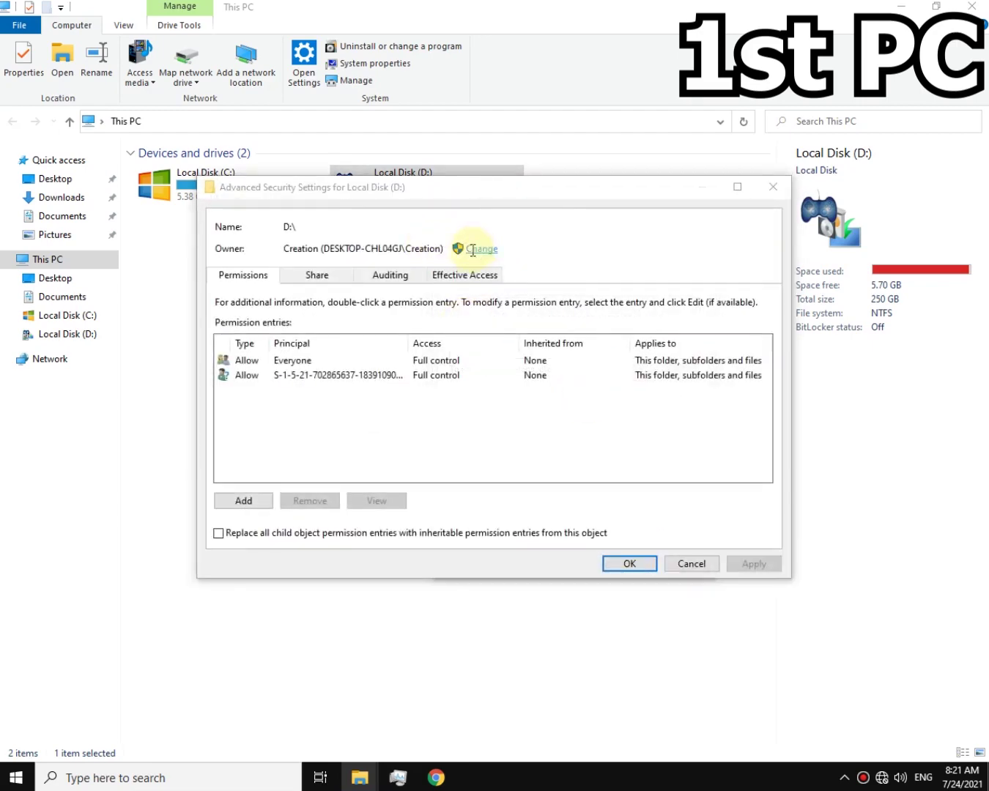
type("C")
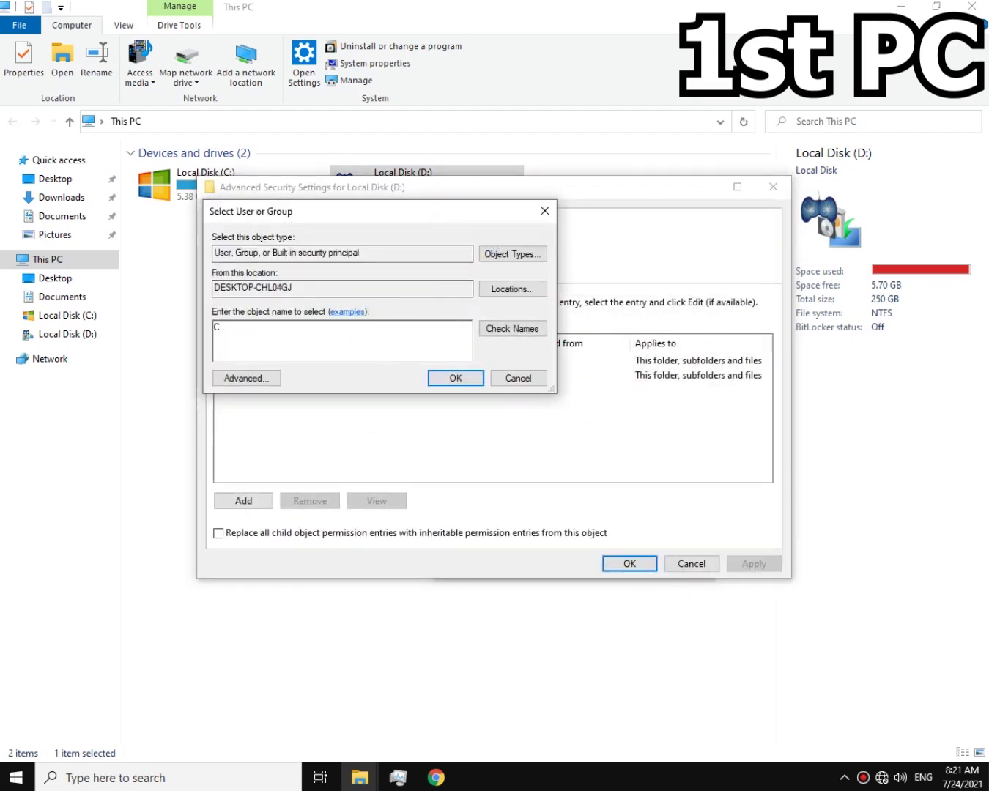
type("reation")
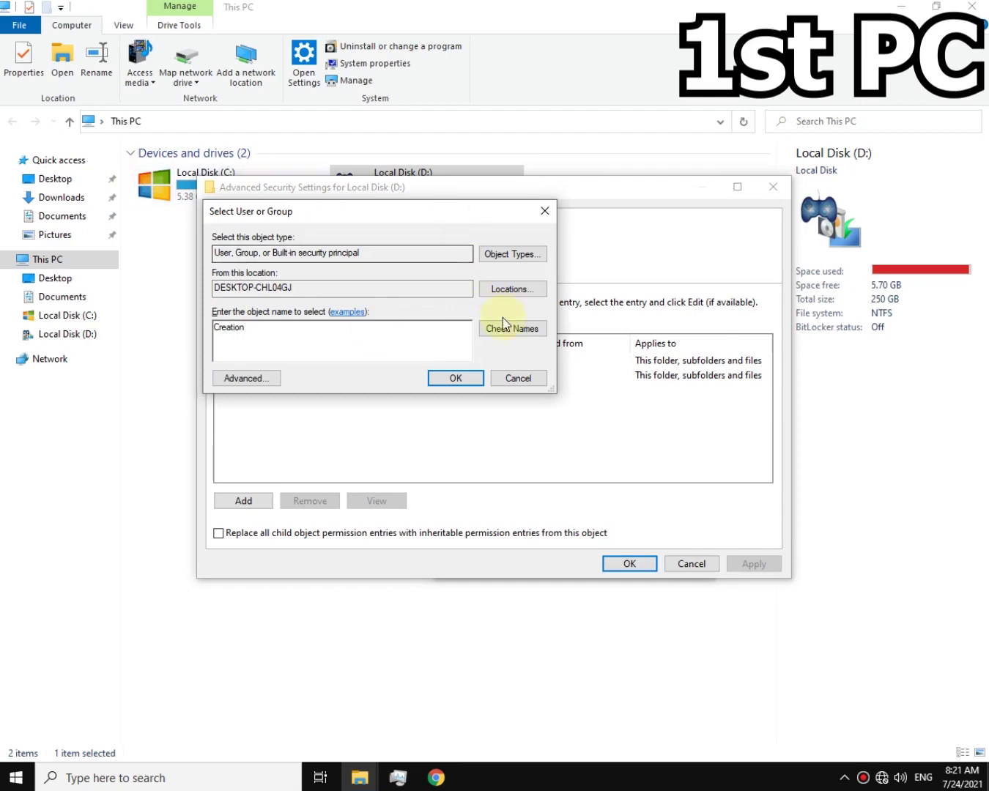
left_click(506, 328)
left_click(450, 380)
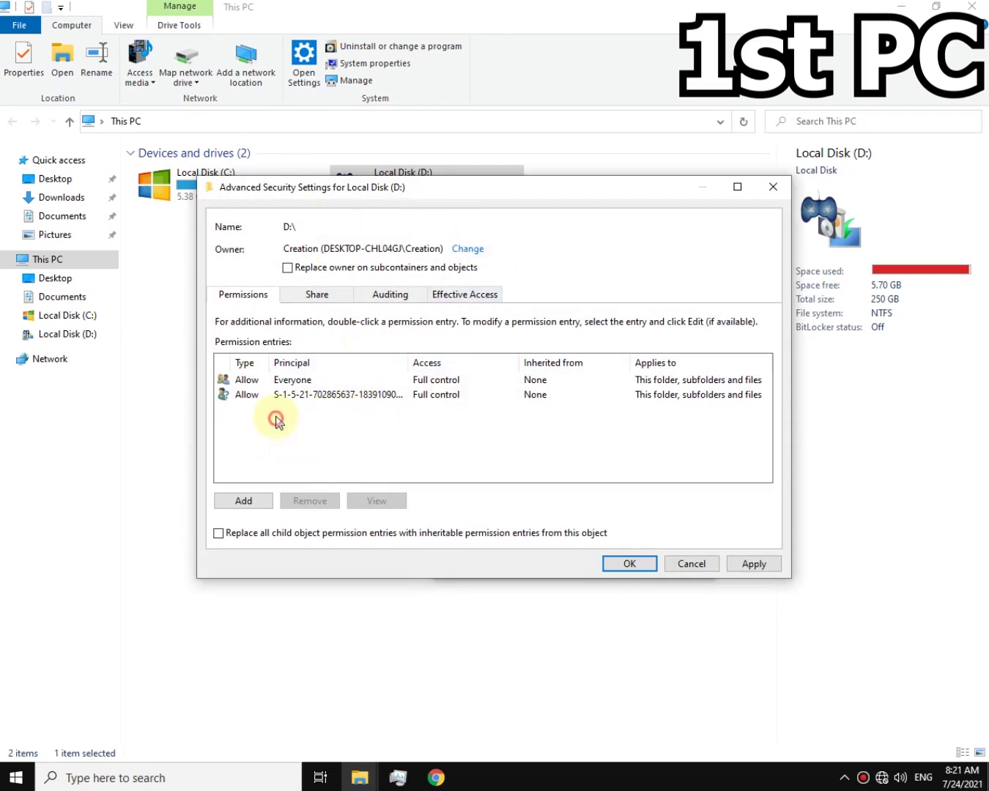
Remove the S-1-5-21 and Everyone permission entries from drive D
left_click(293, 396)
left_click(290, 380)
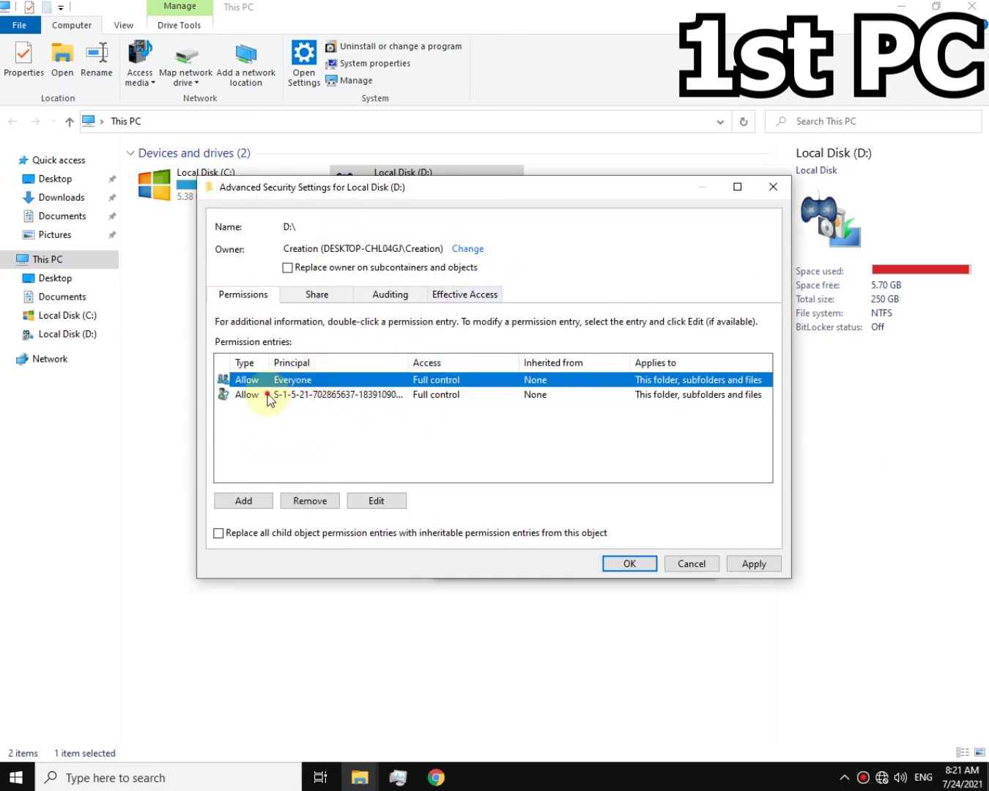
left_click(267, 393)
left_click(306, 500)
left_click(294, 383)
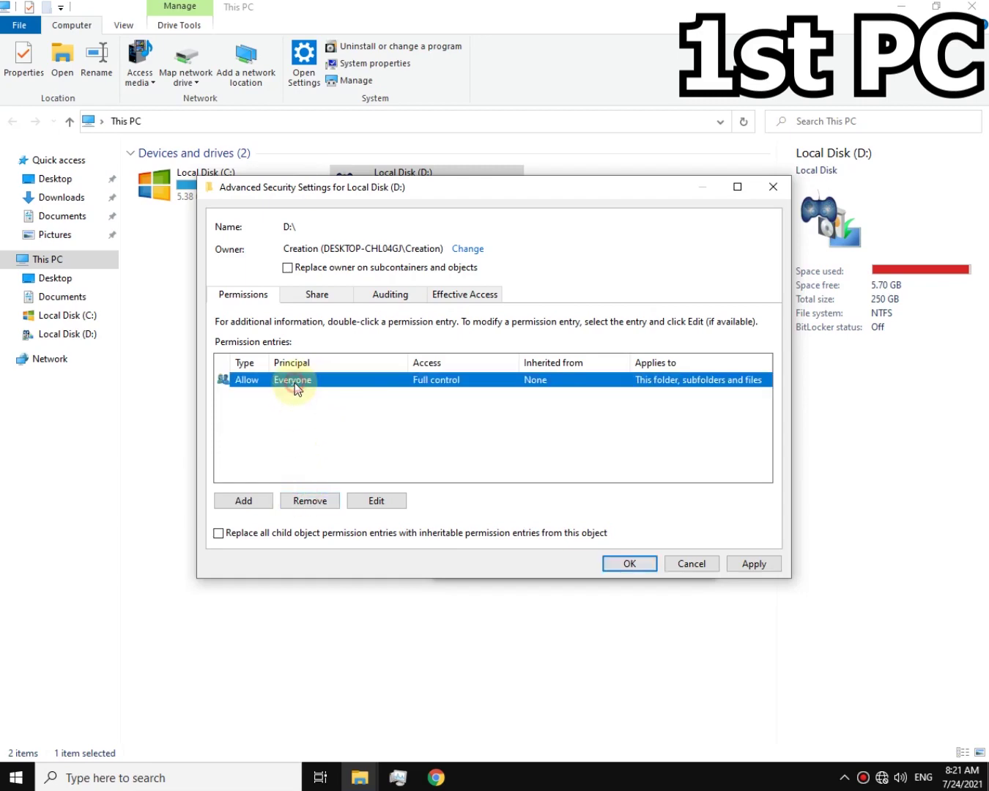
left_click(309, 502)
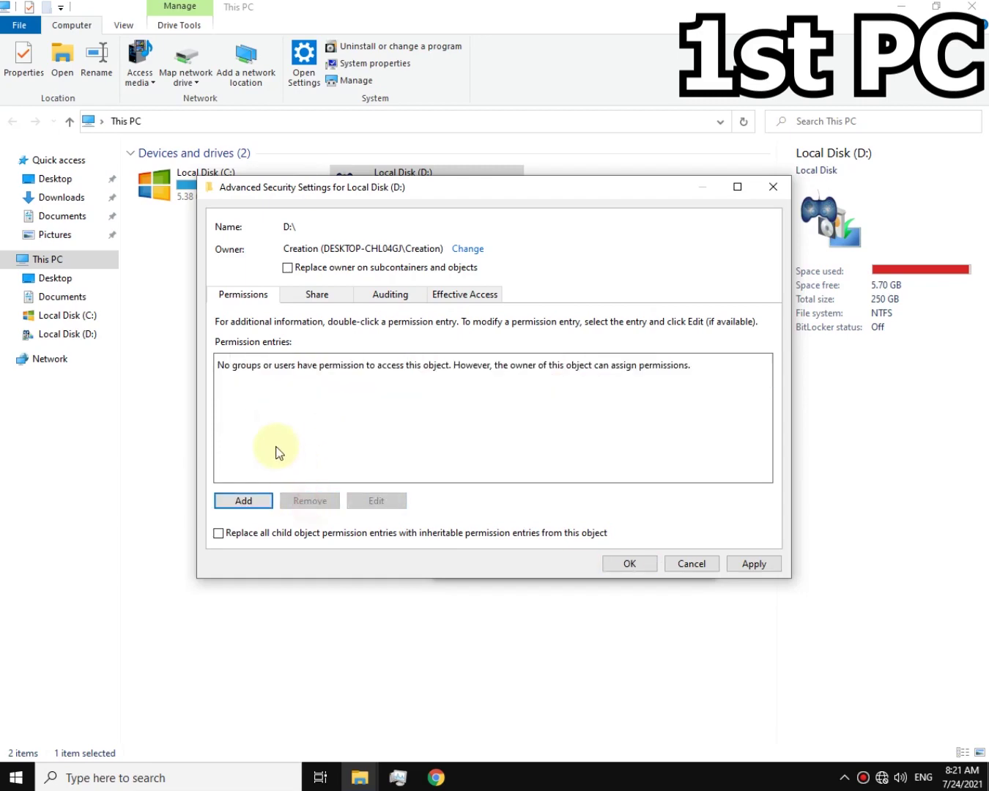
left_click(301, 399)
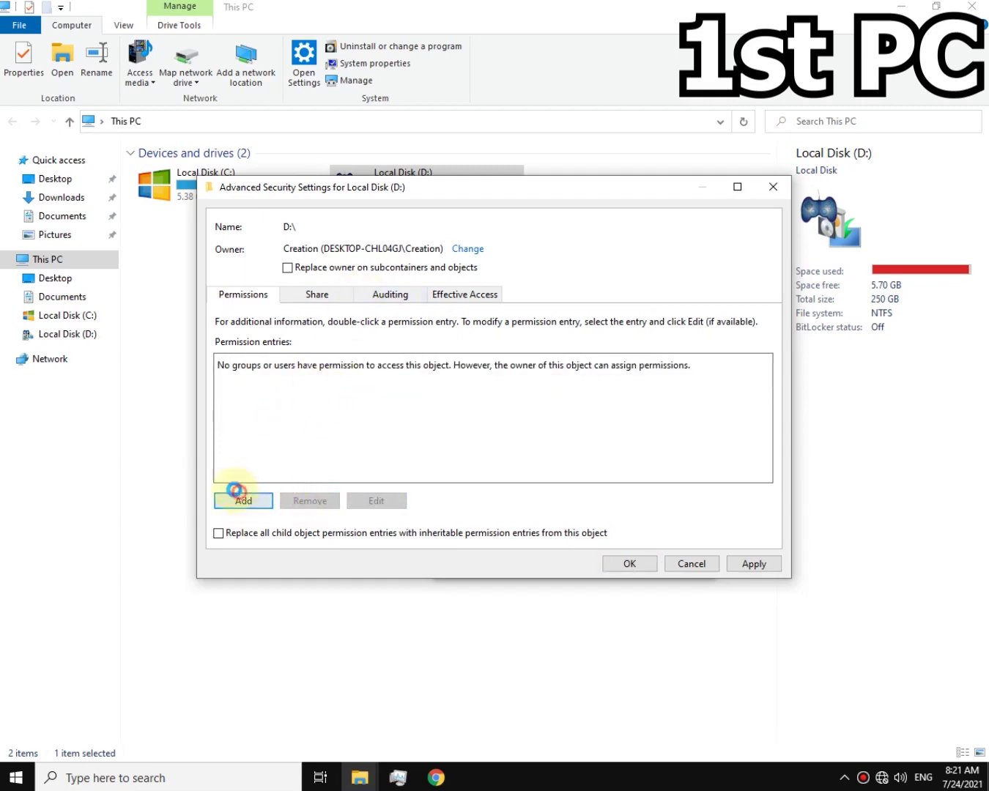
Add a Full control permission entry for the local user account on drive D
left_click(236, 491)
left_click(272, 199)
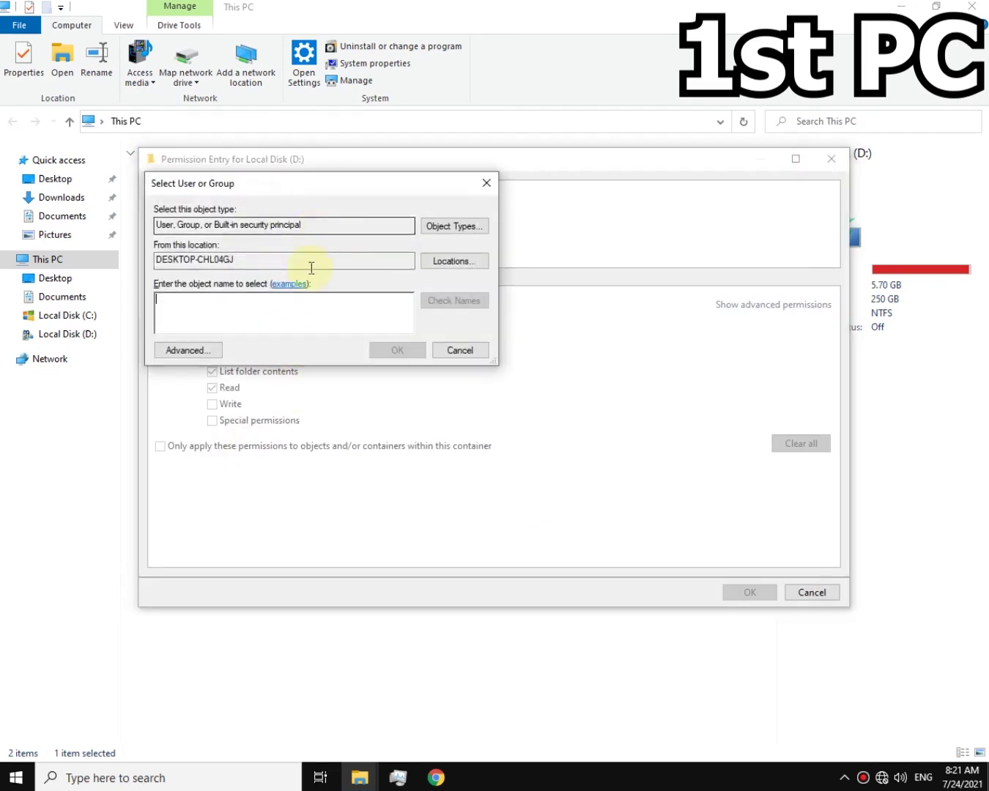
type("Creation")
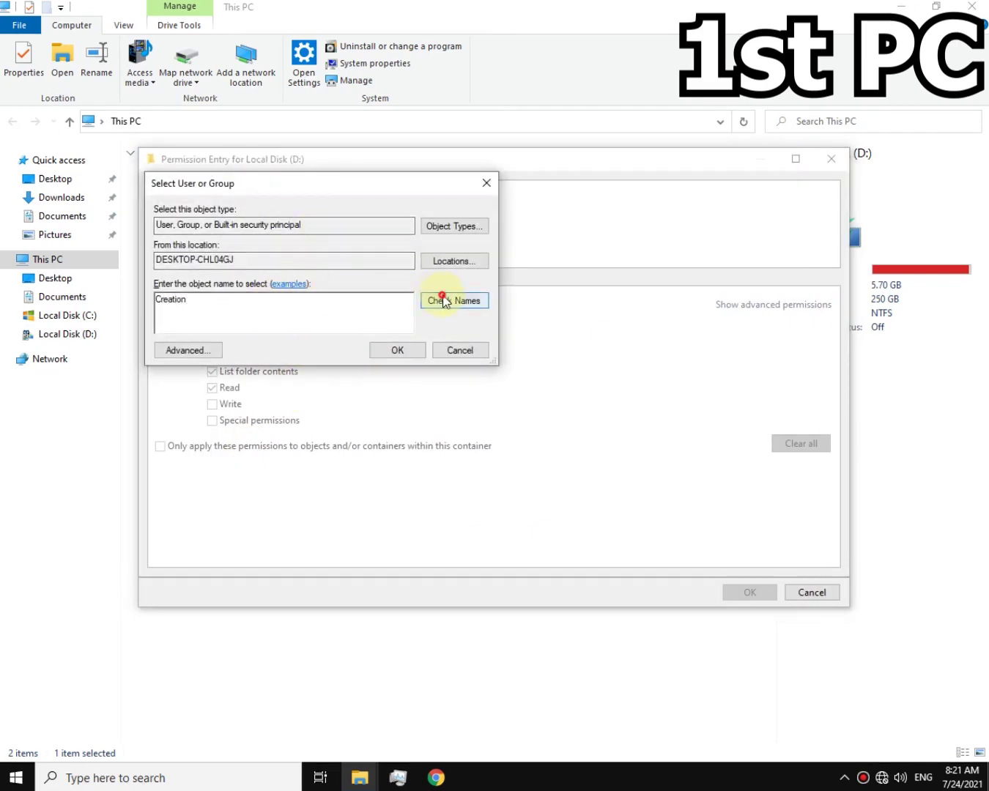
left_click(443, 300)
left_click(388, 352)
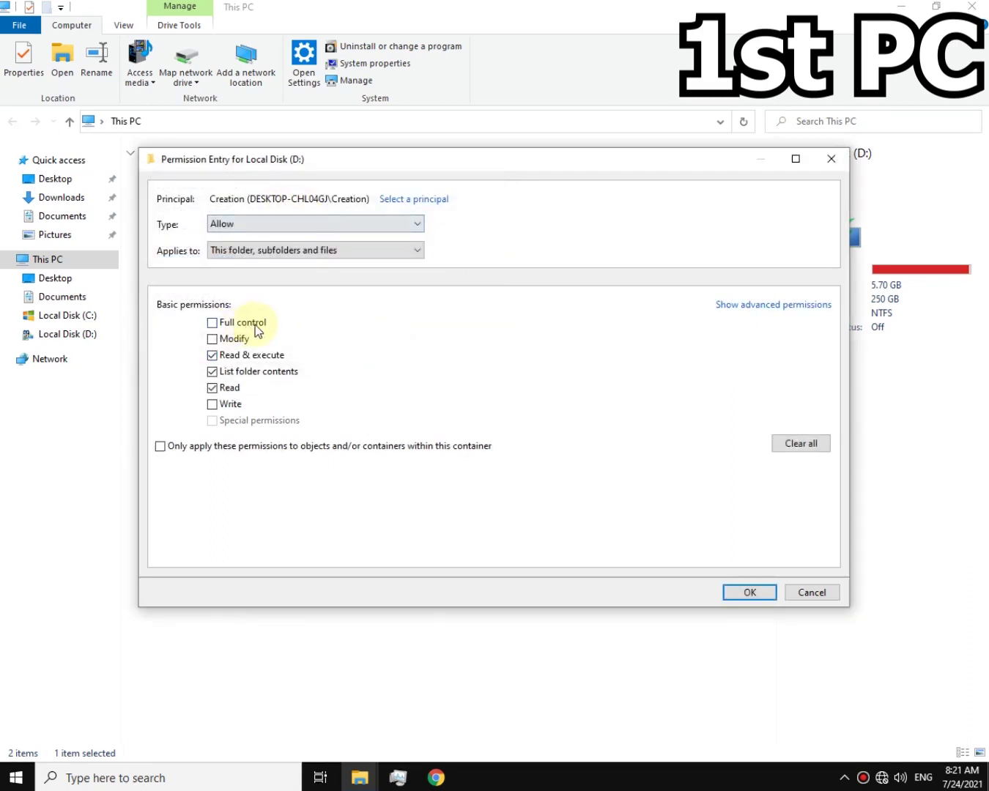
left_click(255, 327)
left_click(742, 594)
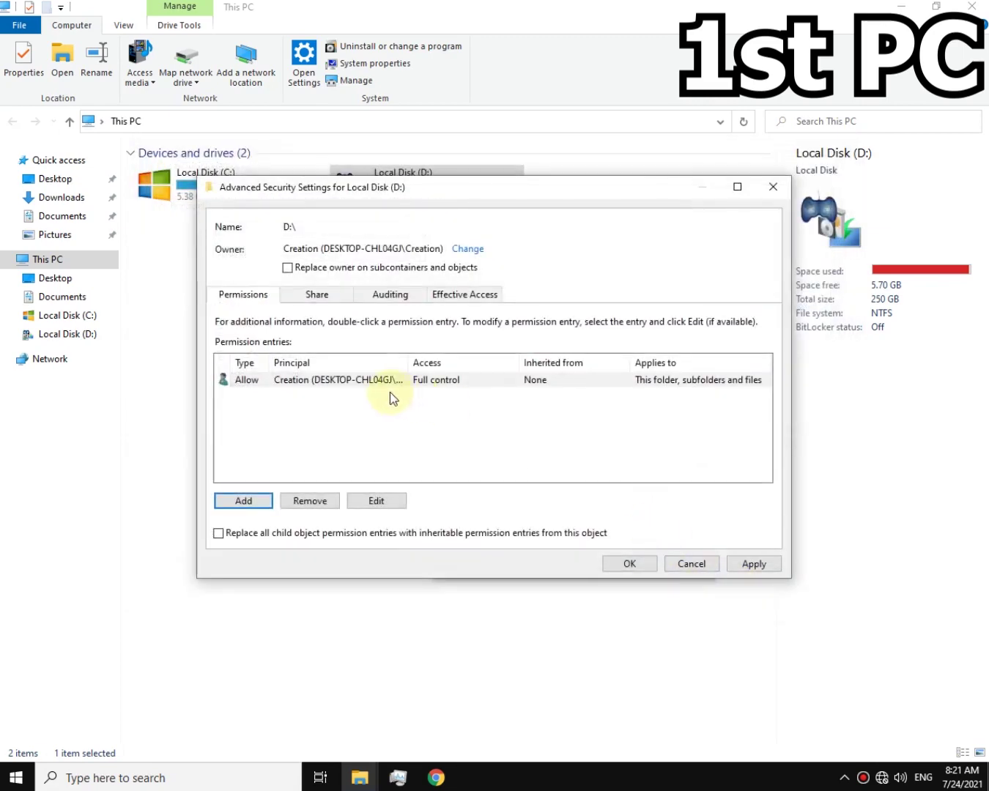
left_click(246, 501)
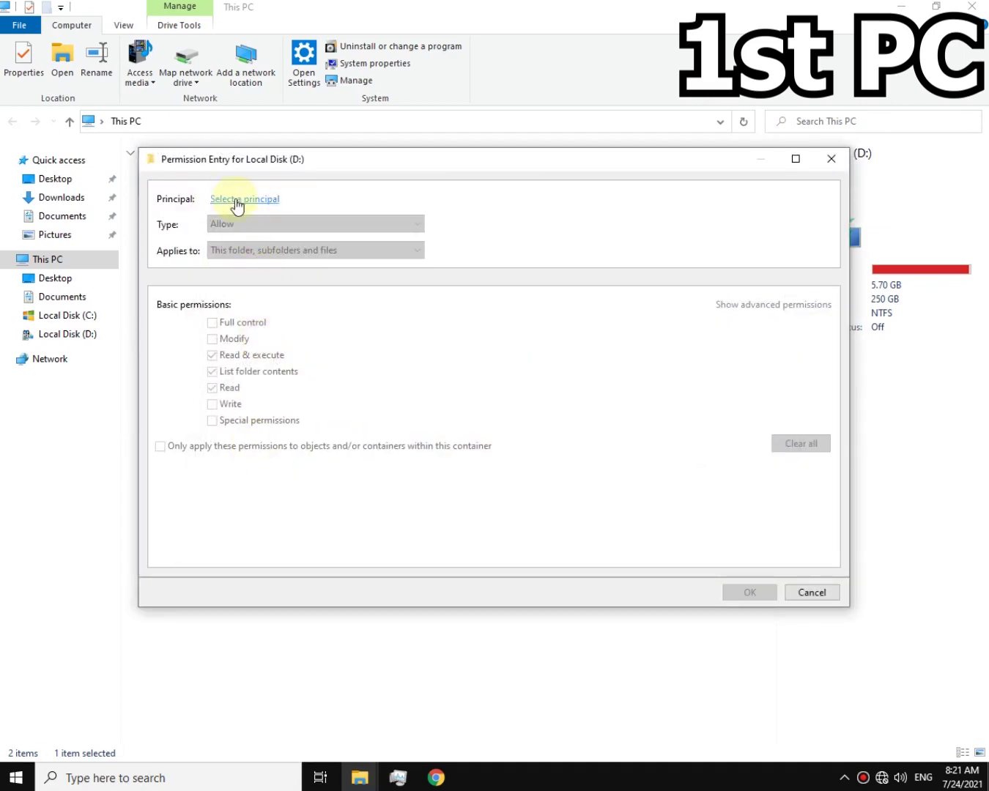
Add a Full control permission entry for Everyone on drive D
left_click(238, 199)
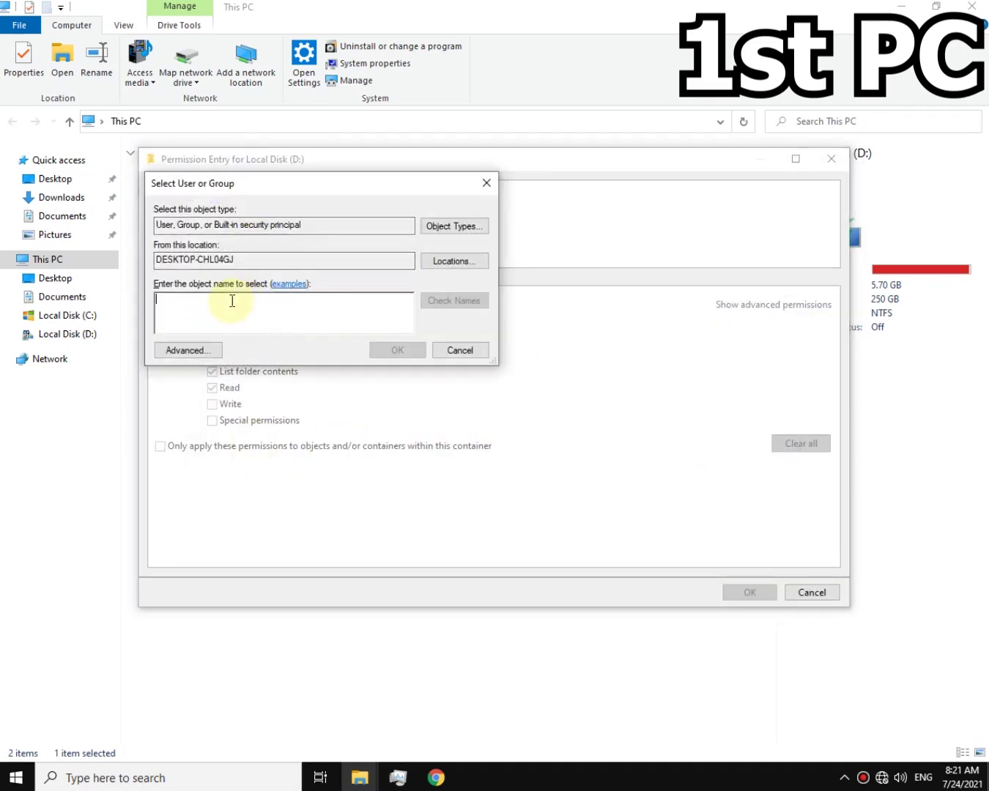
type("Everyone")
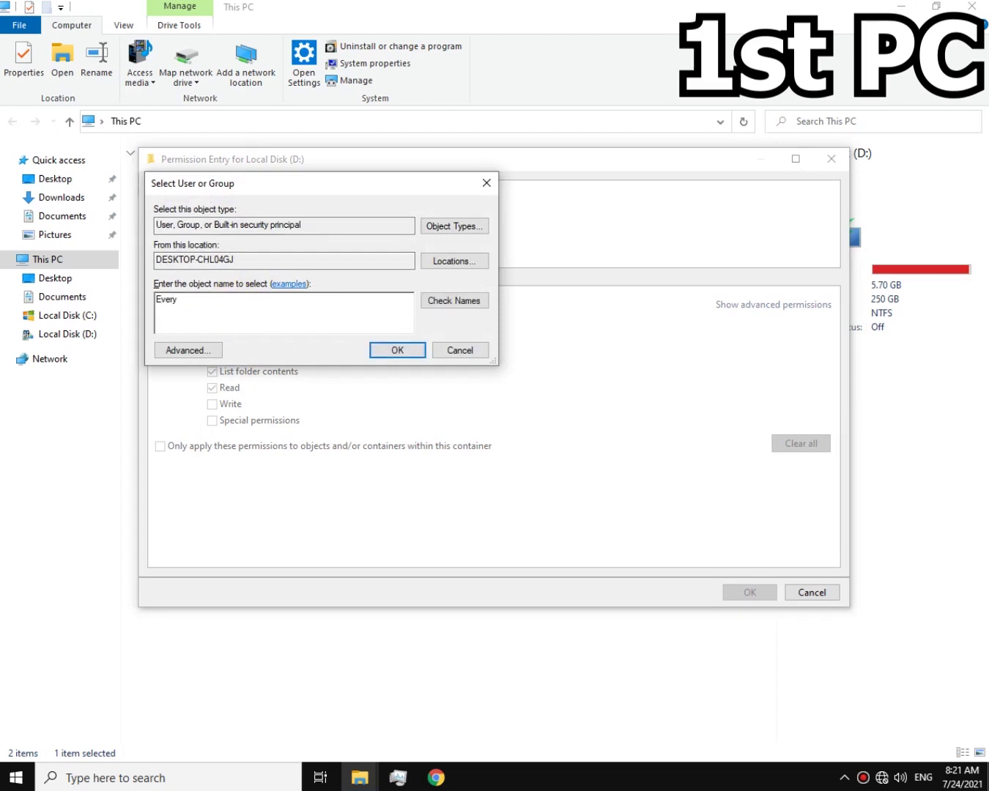
left_click(425, 302)
left_click(396, 351)
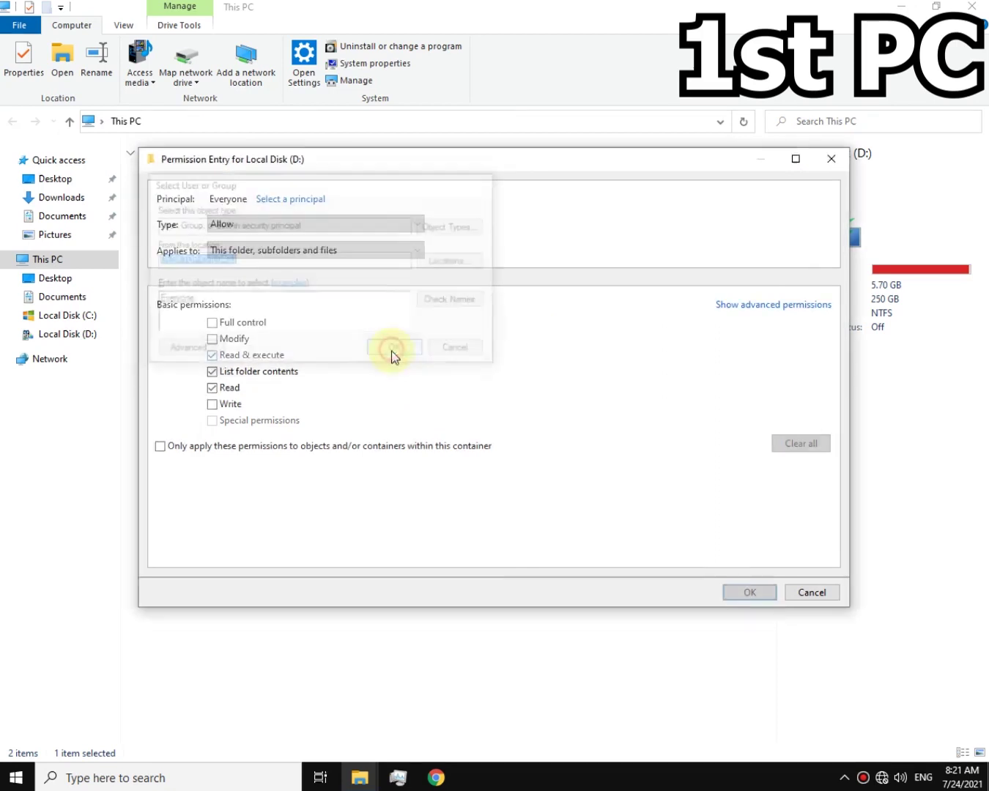
left_click(229, 325)
left_click(748, 591)
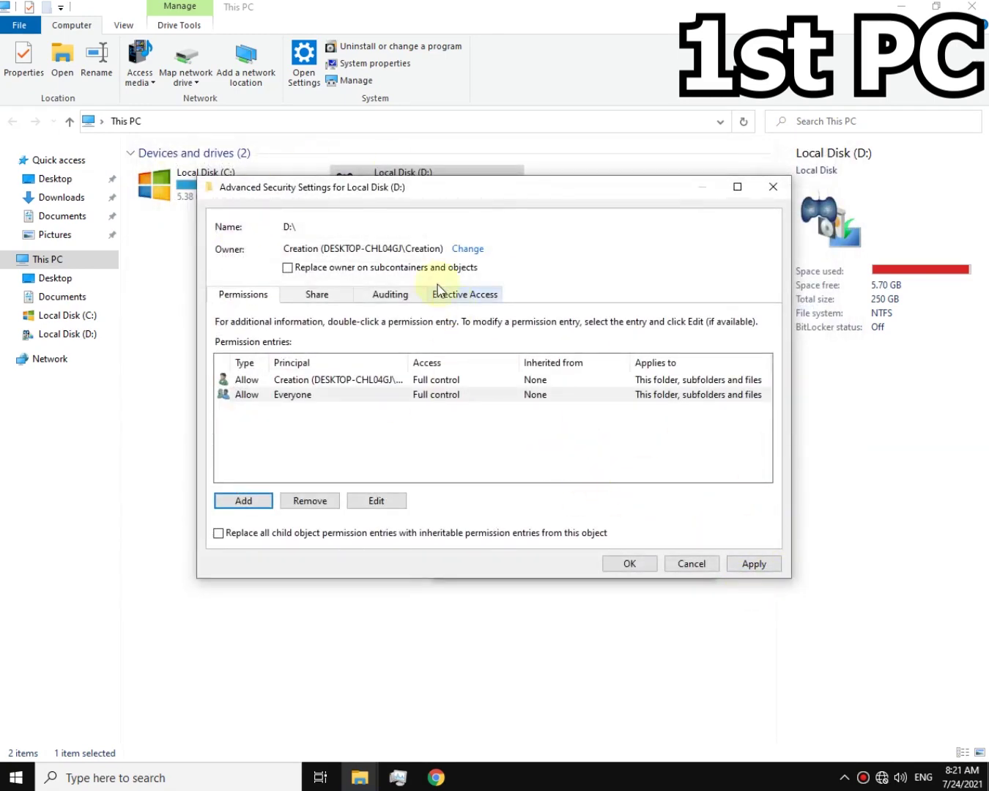
Apply the new permissions, skipping the System Volume Information errors, and close the dialogs
left_click_drag(400, 191, 379, 230)
left_click(721, 603)
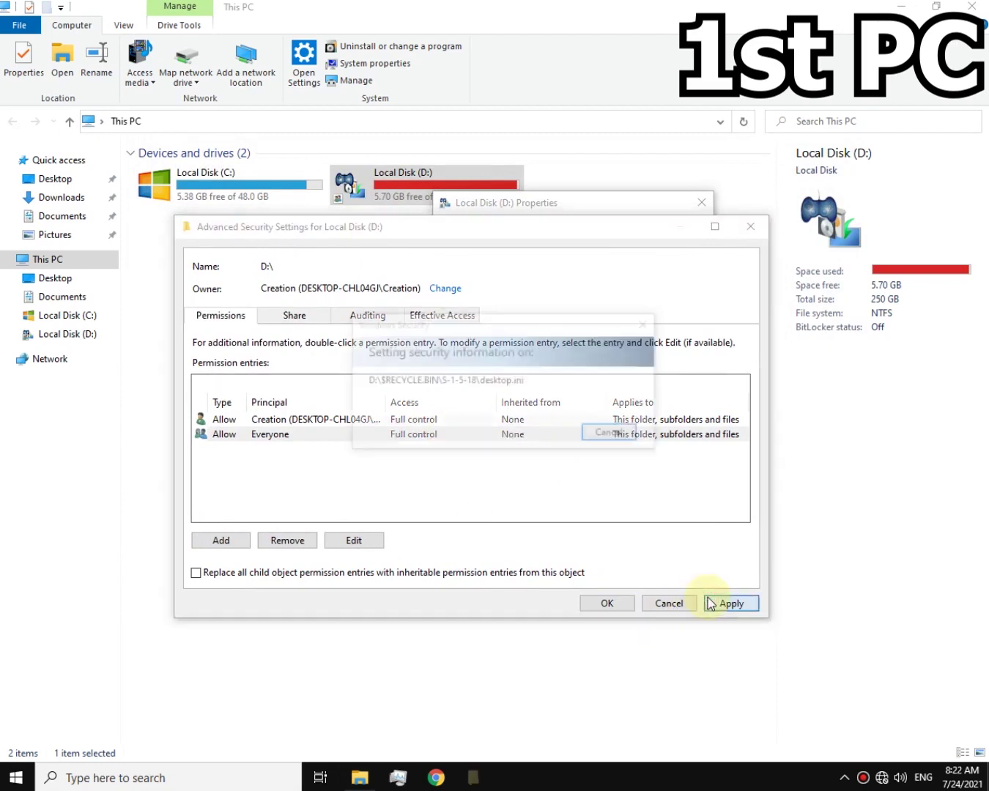
left_click(533, 465)
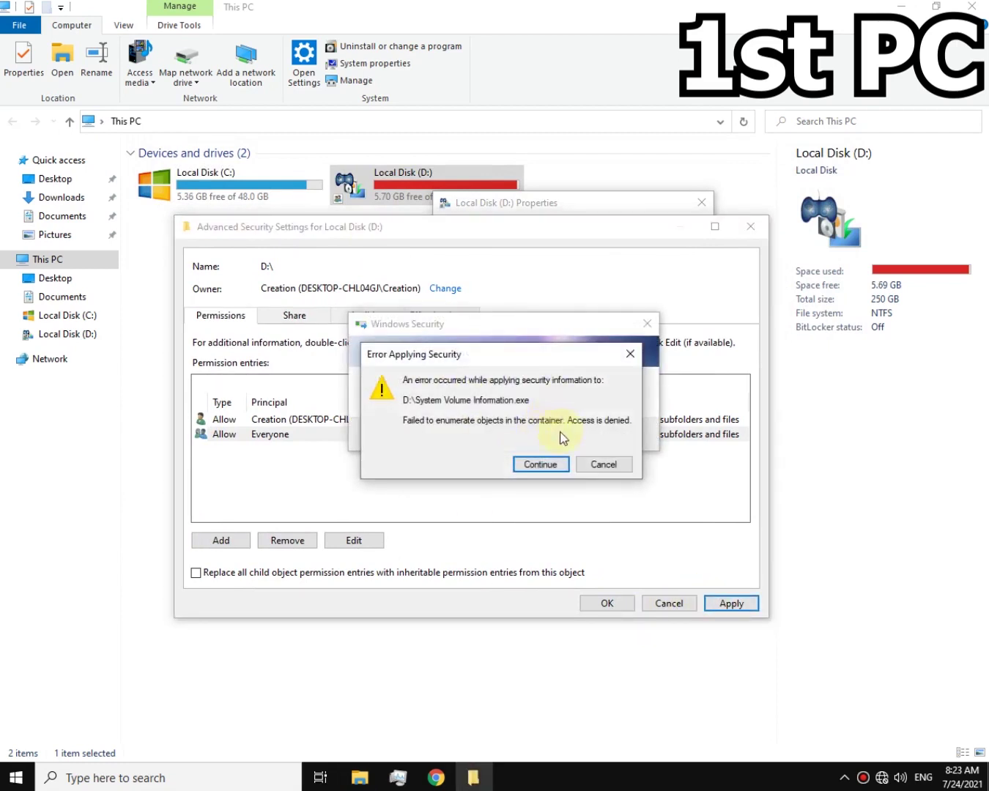
left_click(541, 465)
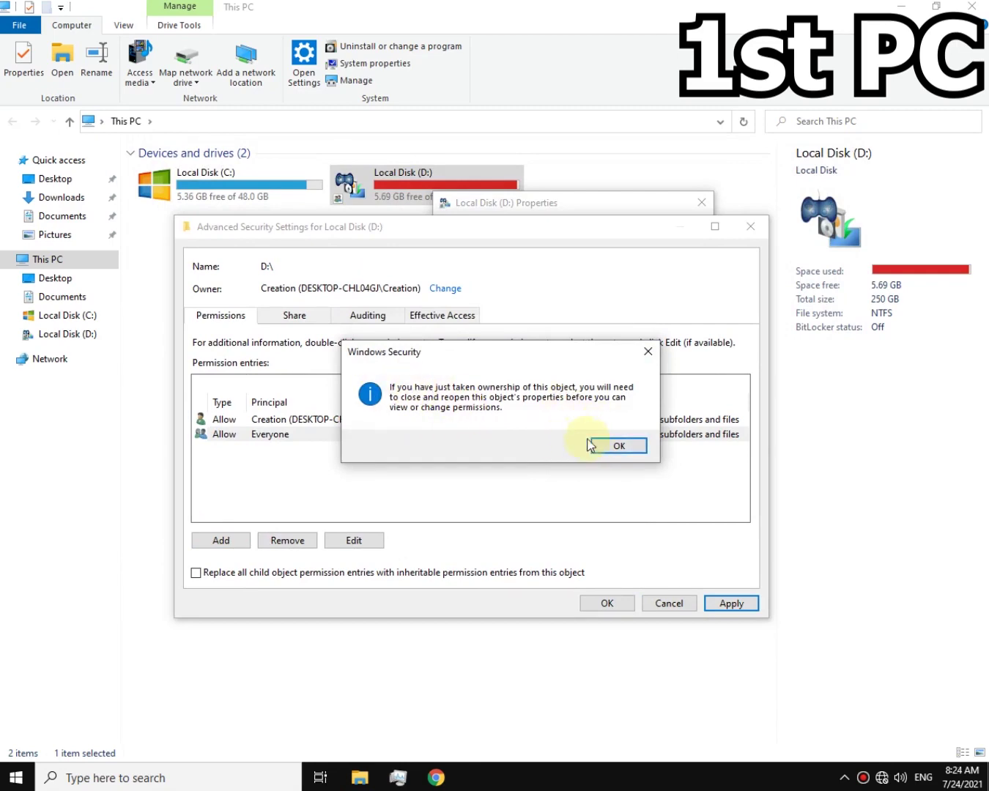
left_click(611, 446)
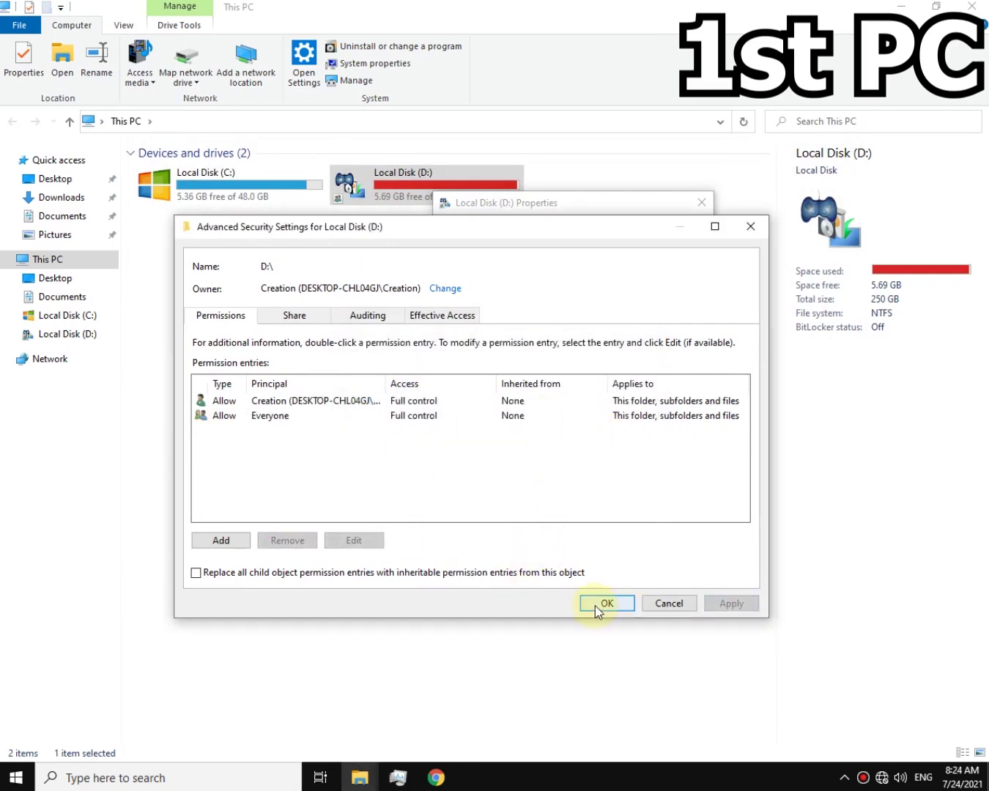
left_click(605, 603)
left_click(557, 560)
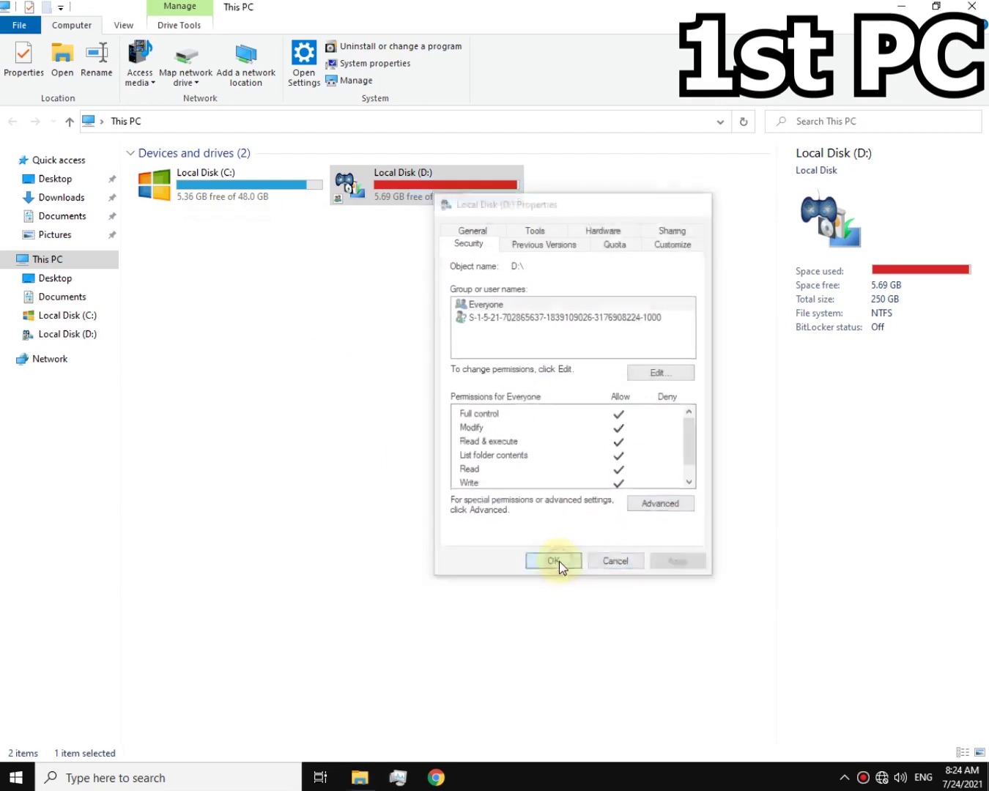
left_click(442, 451)
Review drive D's security permissions for Everyone and the local user account
right_click(373, 192)
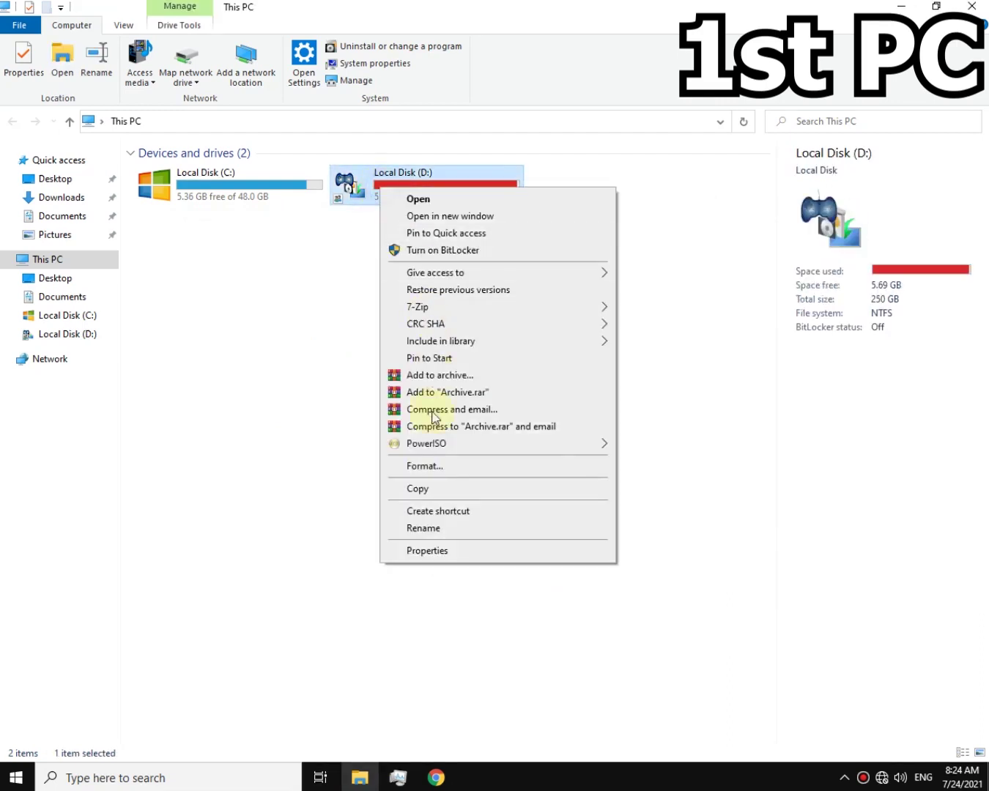
left_click(432, 551)
left_click(423, 228)
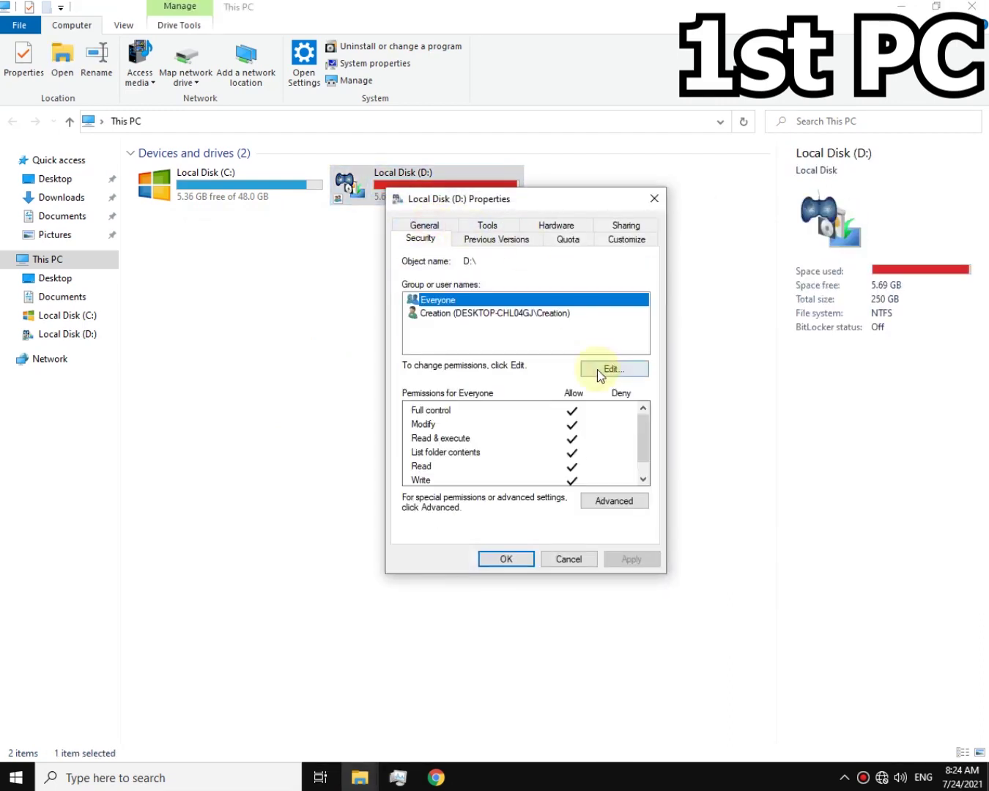
left_click(504, 315)
left_click(503, 302)
left_click(505, 315)
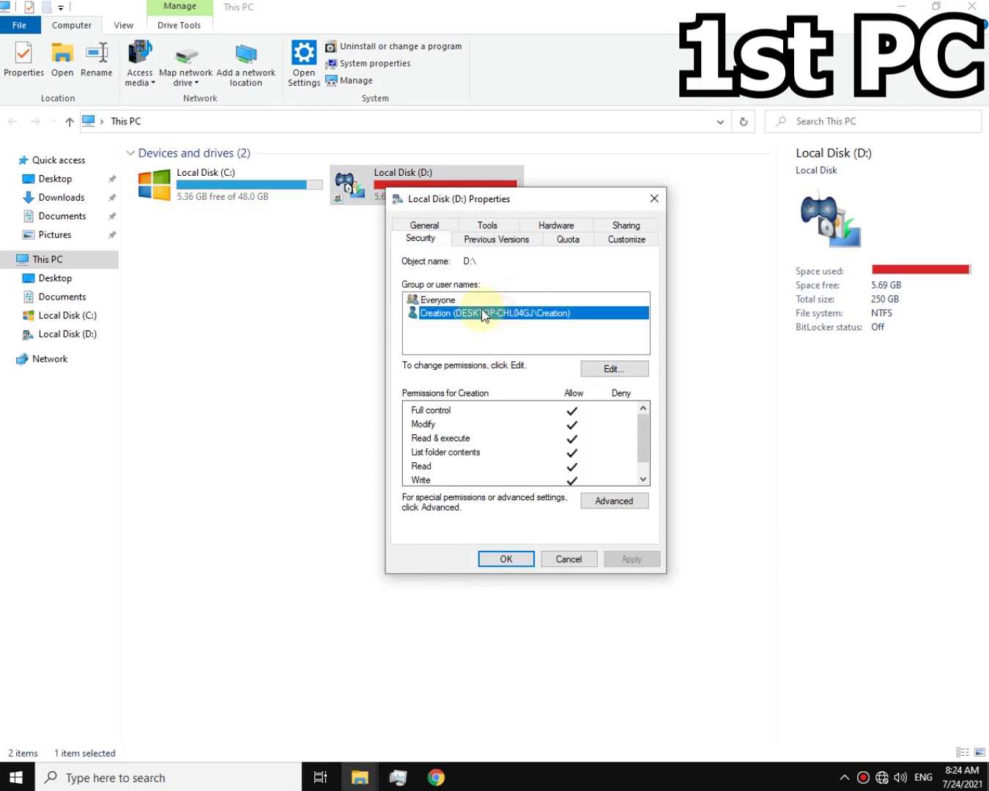
left_click(521, 559)
left_click_drag(470, 512, 541, 400)
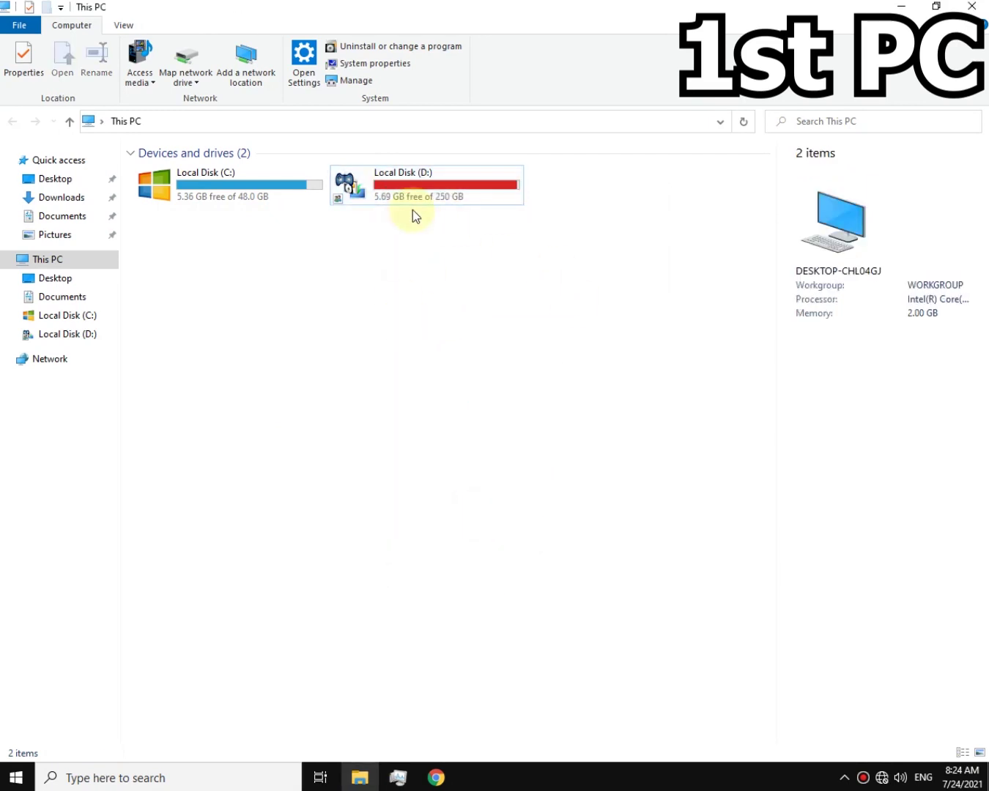
left_click_drag(385, 379, 397, 210)
left_click(431, 313)
Review drive C's permissions for SYSTEM, Users, Administrators and Authenticated Users
left_click(249, 190)
right_click(235, 183)
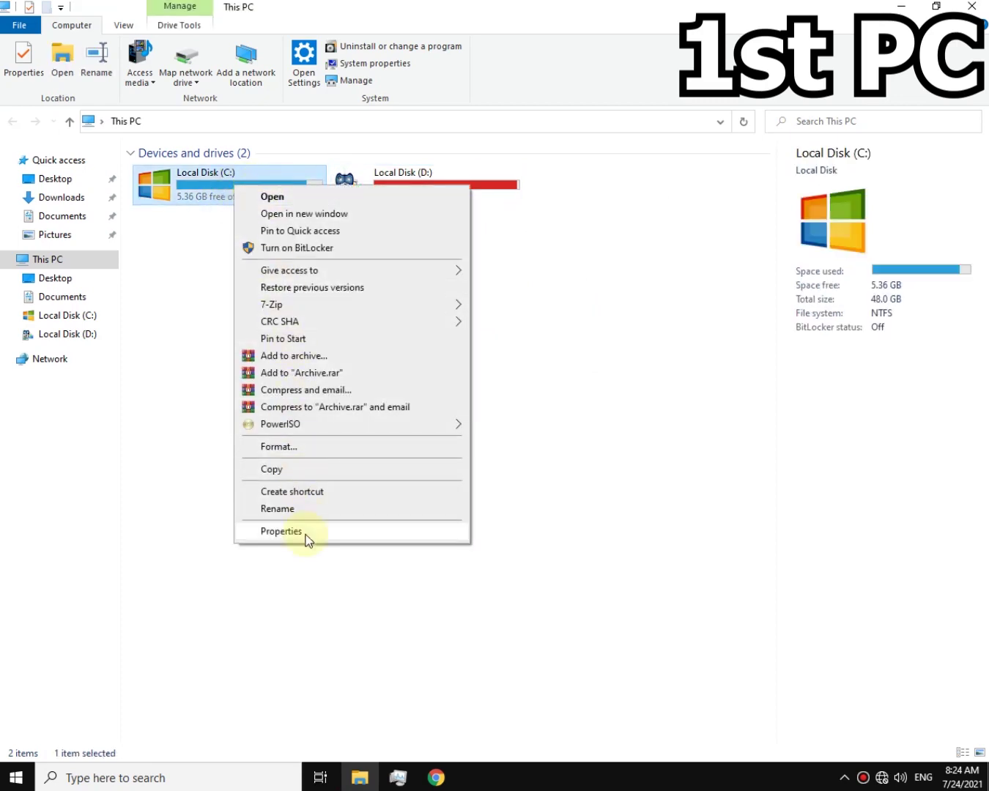
left_click(305, 533)
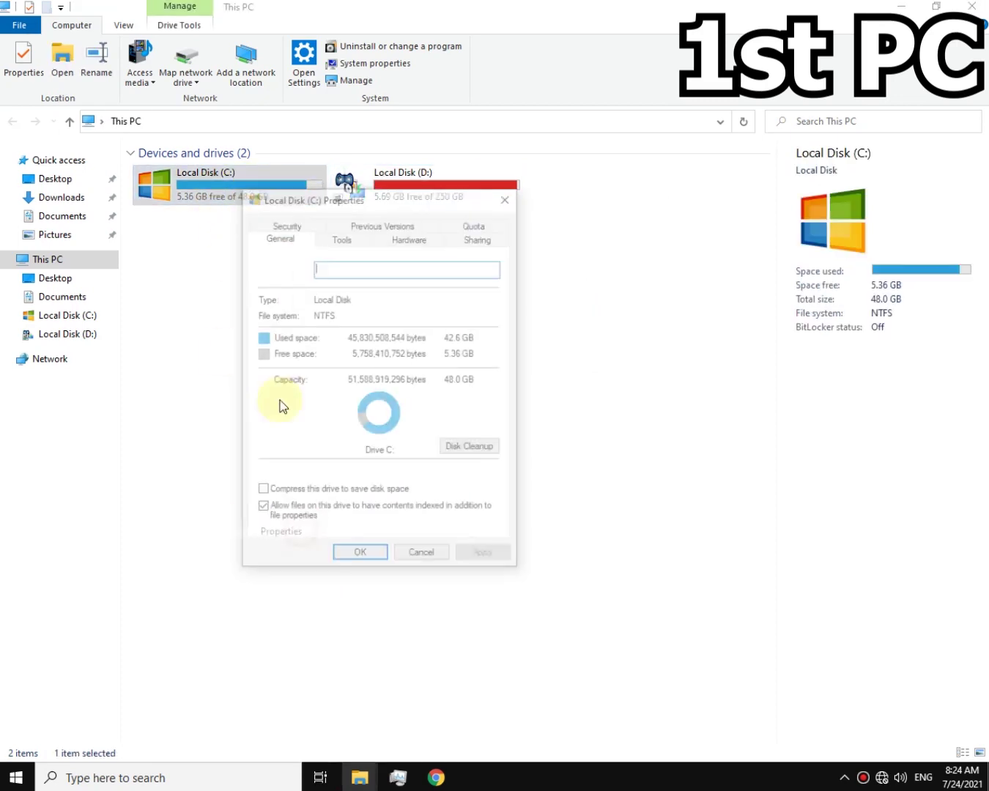
left_click(303, 223)
left_click(376, 310)
left_click(360, 337)
left_click(359, 324)
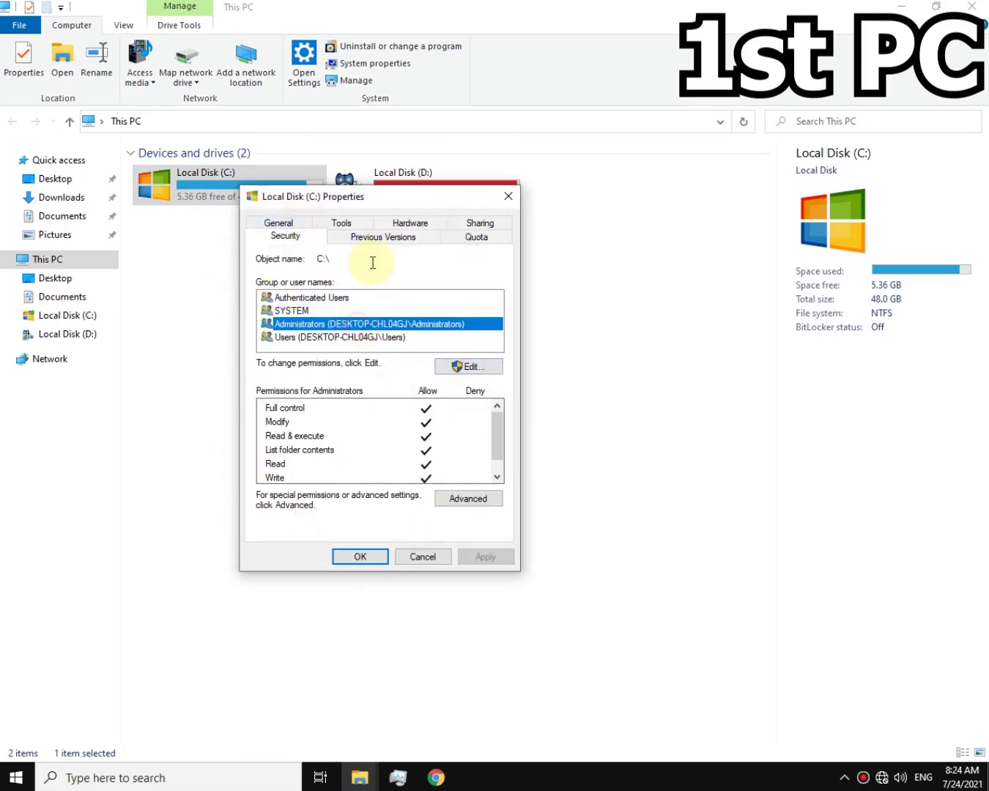
left_click(341, 299)
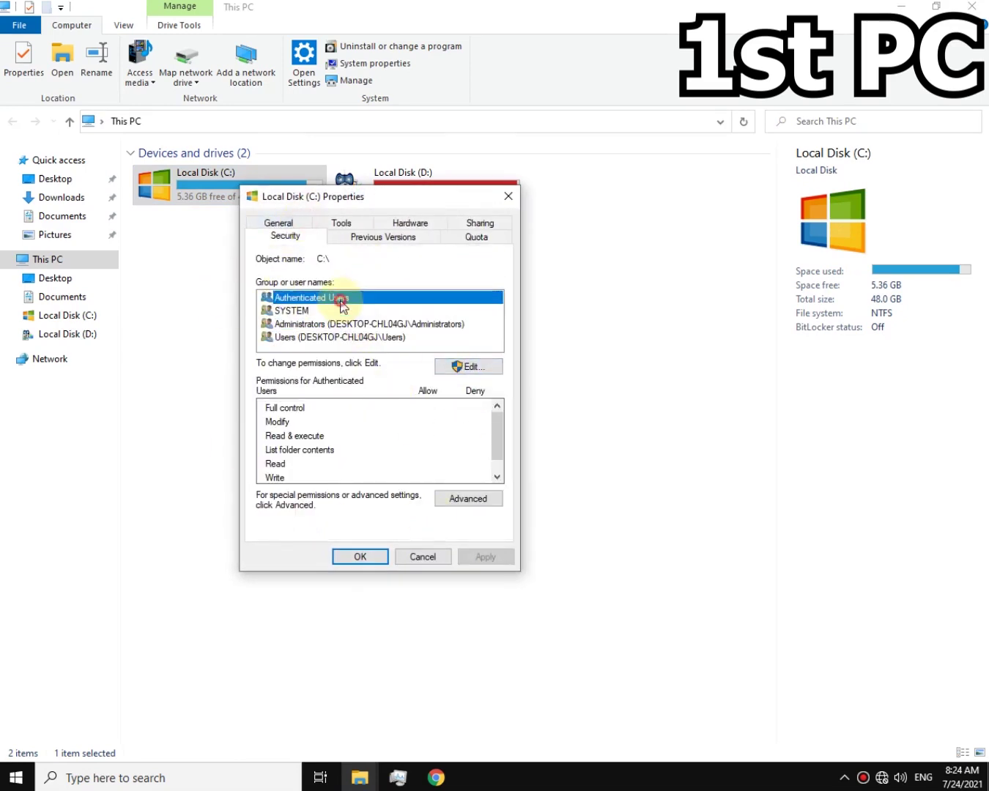
left_click(511, 207)
left_click(247, 503)
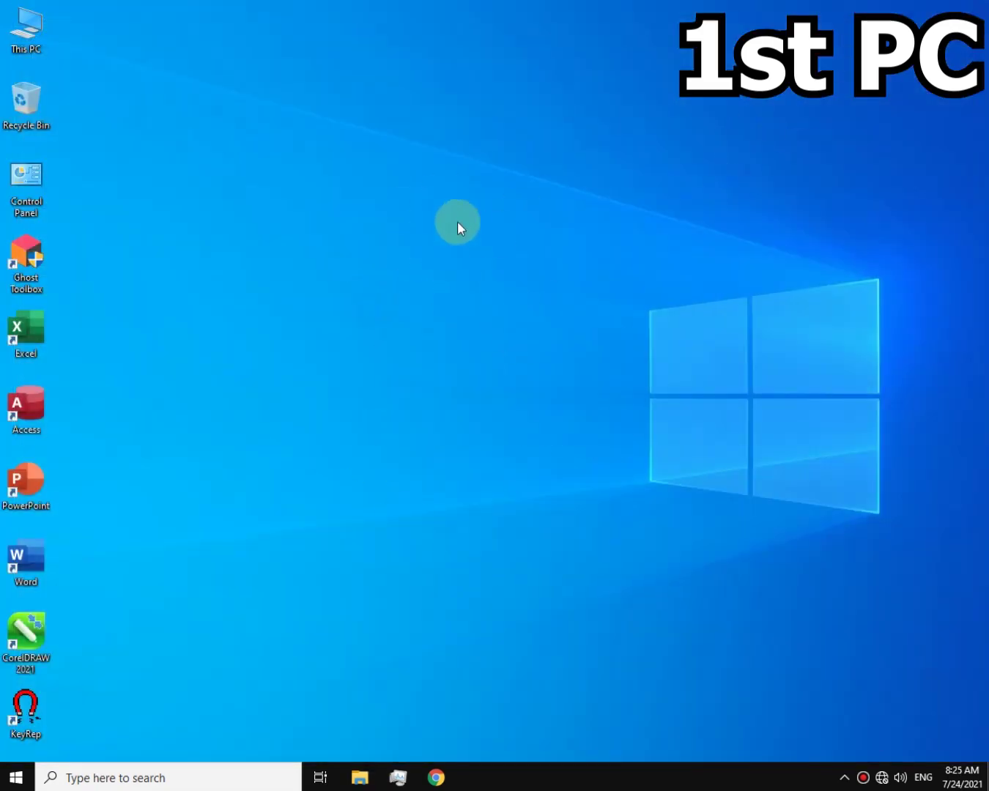
Map the other PC's shared d folder as network drive Z:
left_click(8, 20)
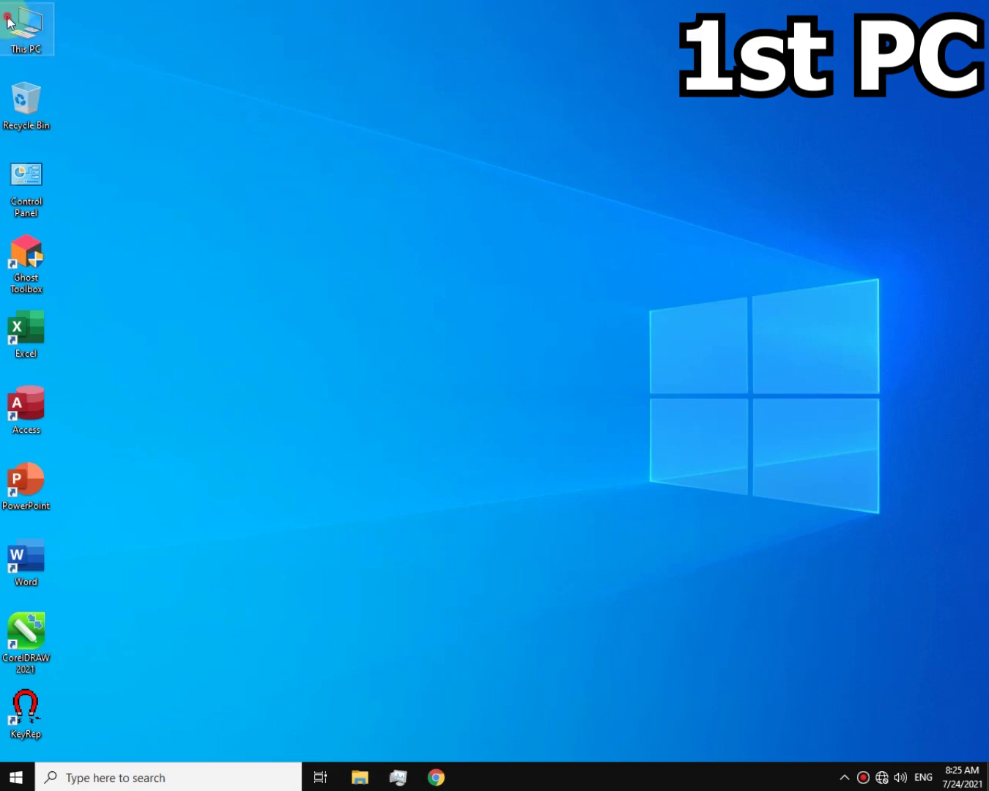
double_click(9, 21)
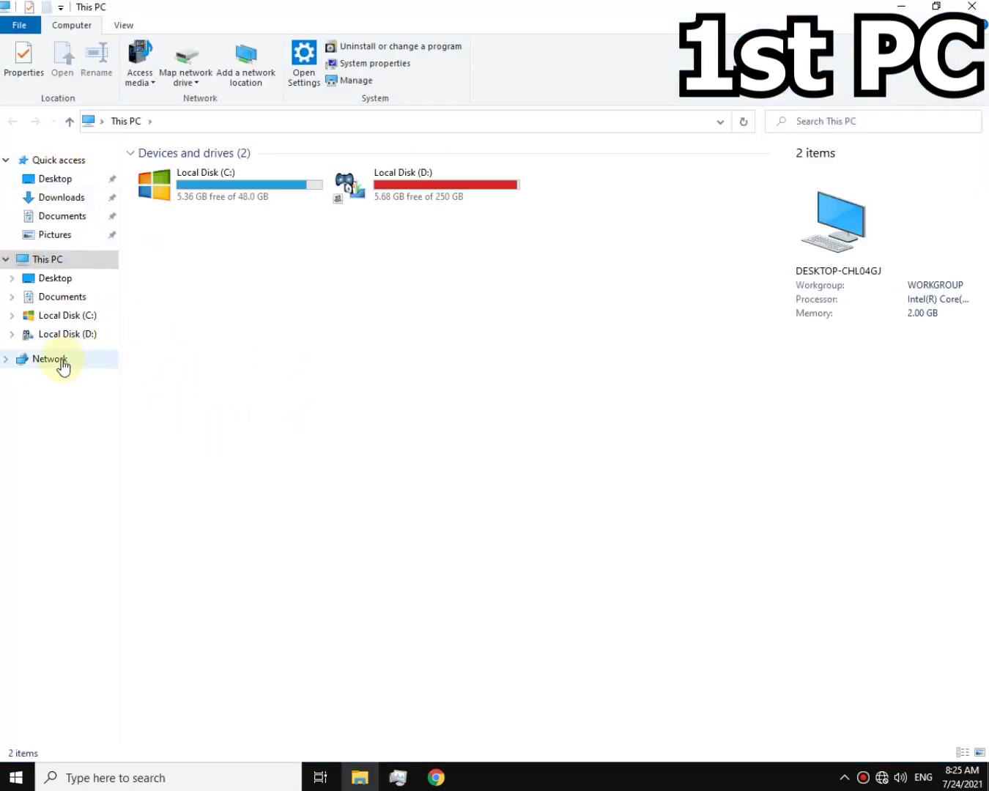
left_click(58, 363)
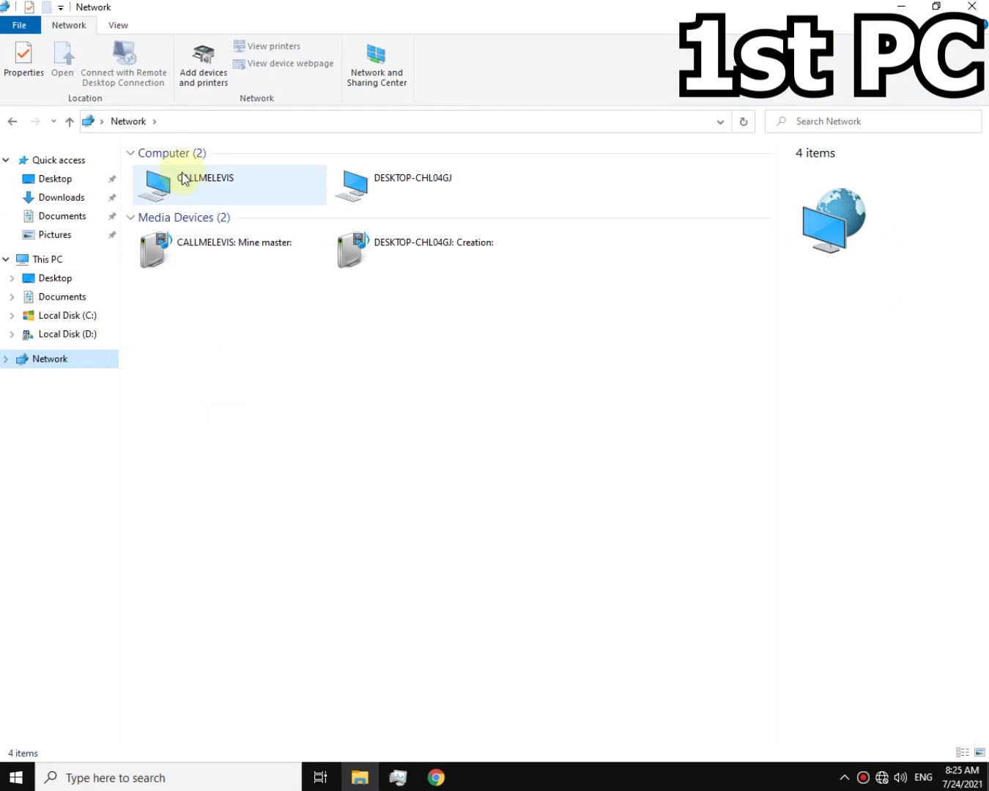
left_click(182, 177)
double_click(182, 176)
left_click(375, 159)
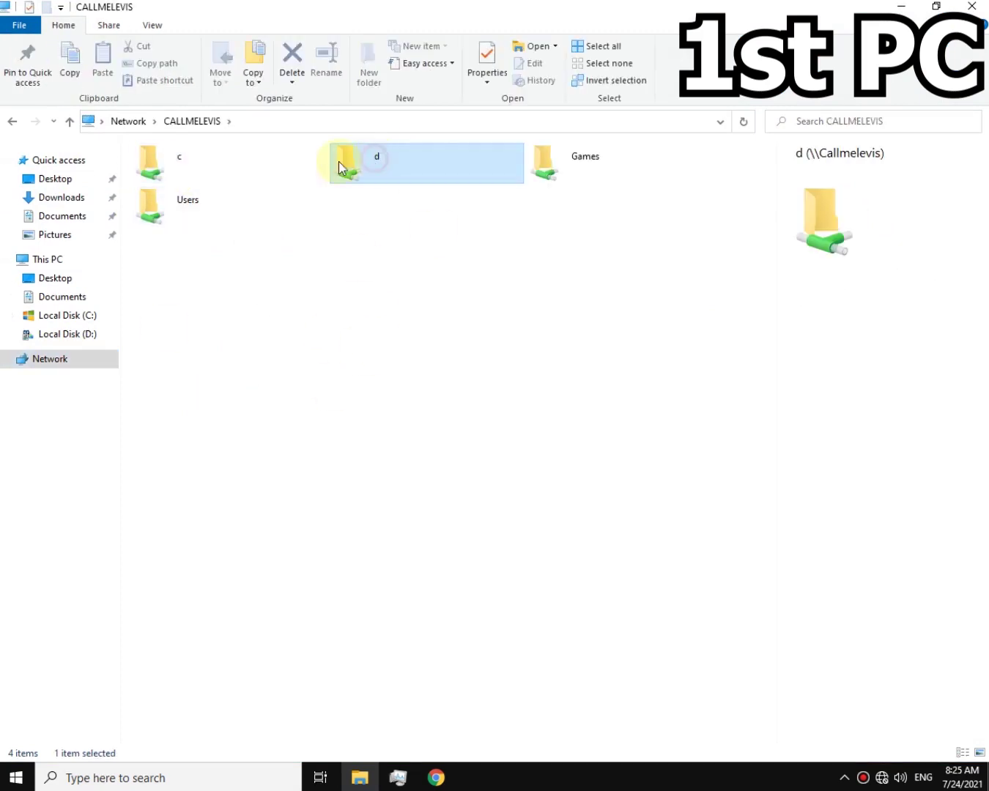
right_click(416, 170)
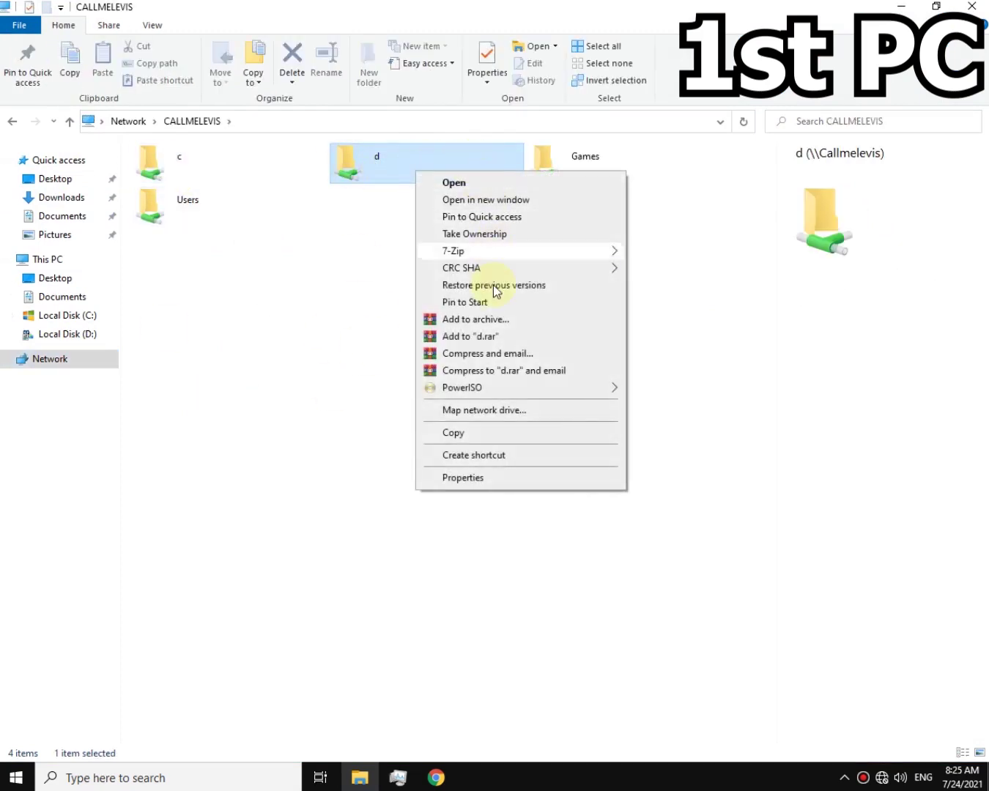
left_click(465, 415)
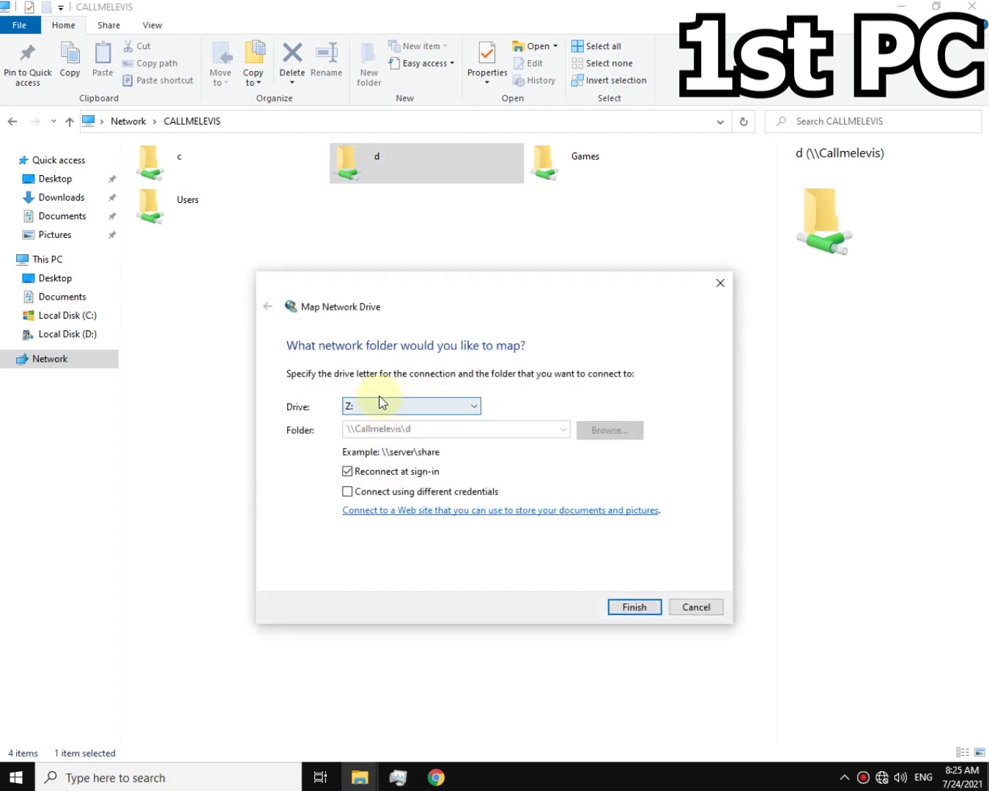
left_click(379, 402)
left_click(352, 417)
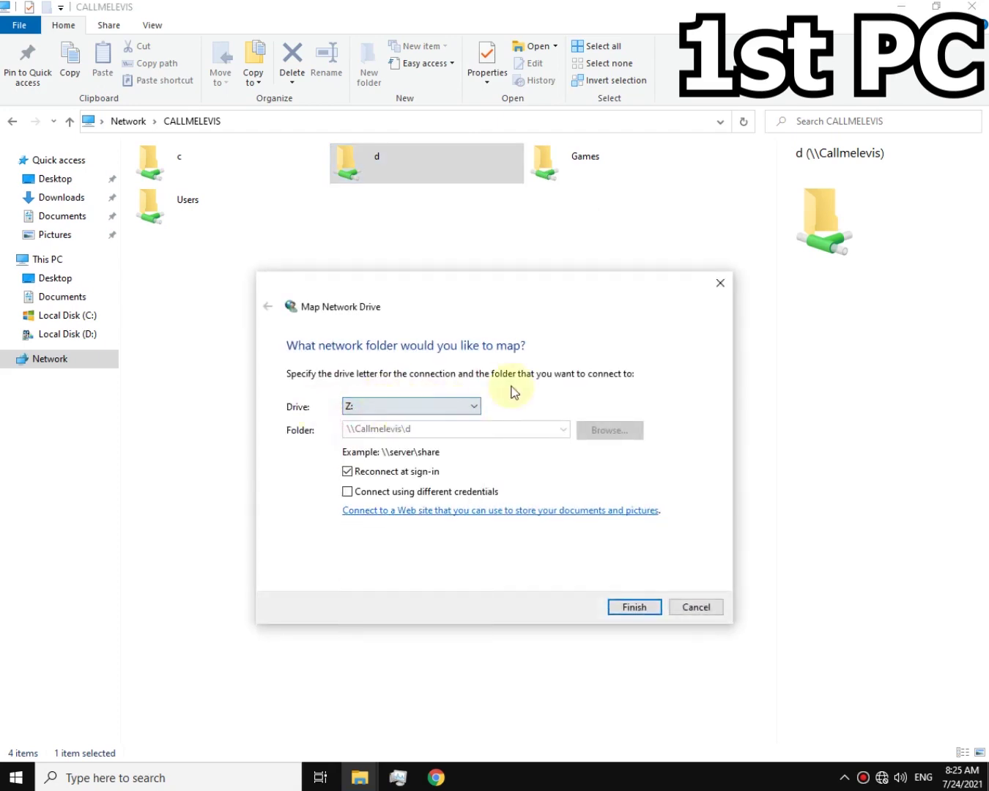
left_click(632, 607)
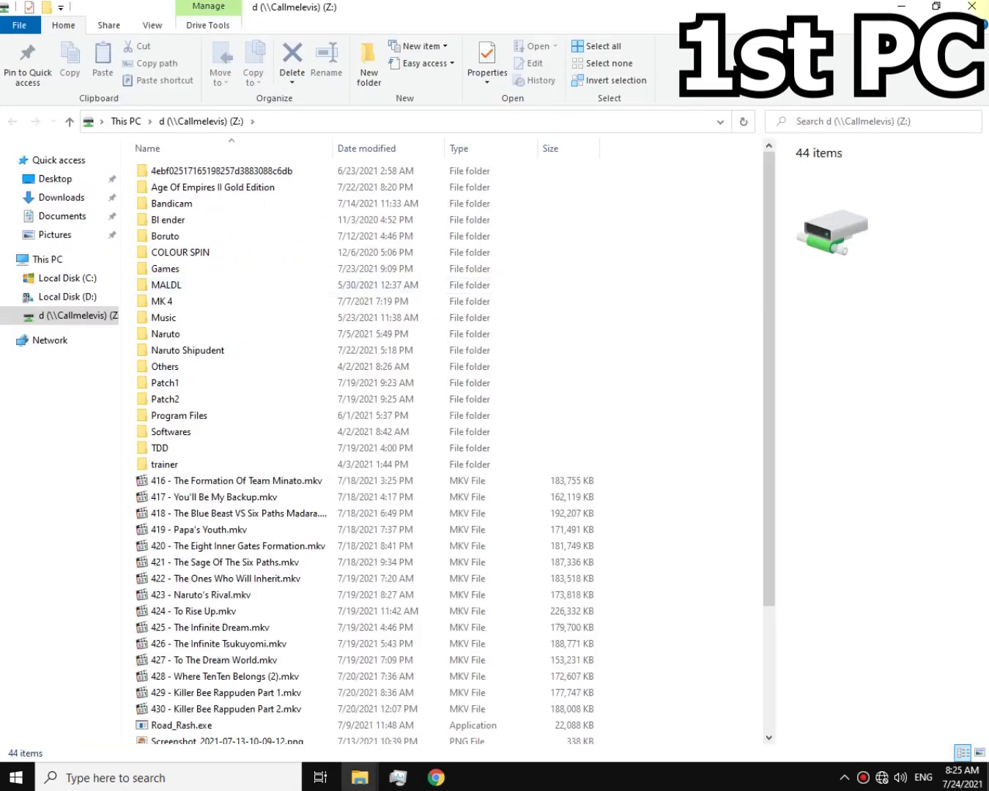
left_click(972, 7)
Map the other PC's shared c folder as network drive Y:
right_click(188, 161)
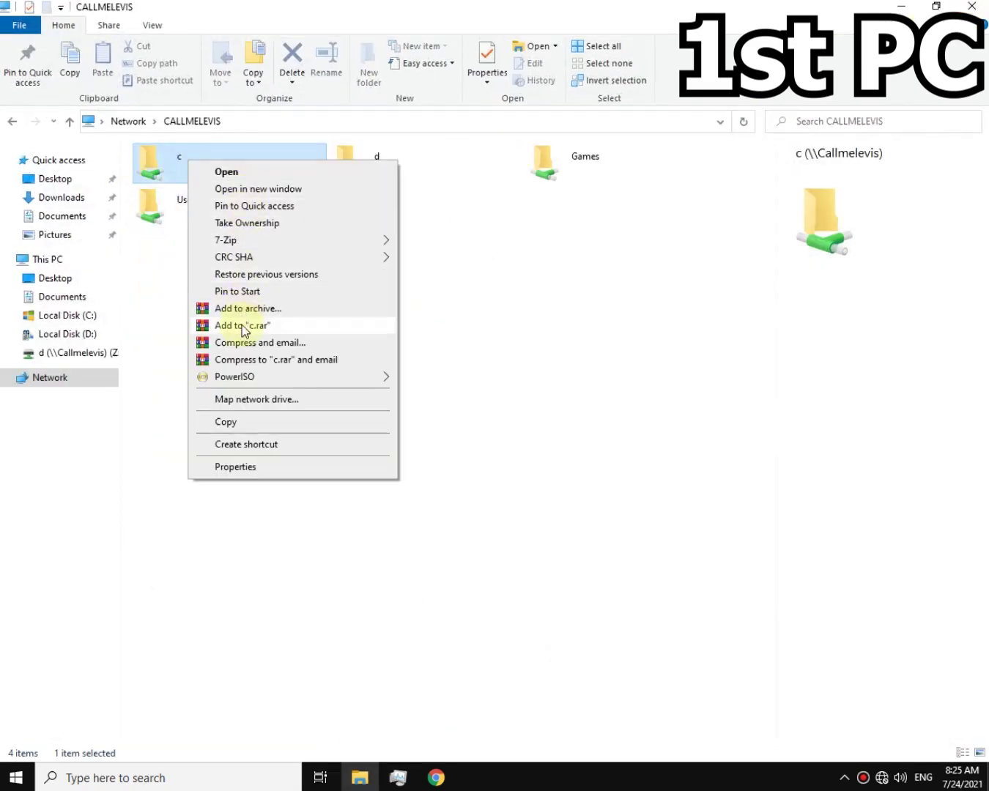
left_click(266, 400)
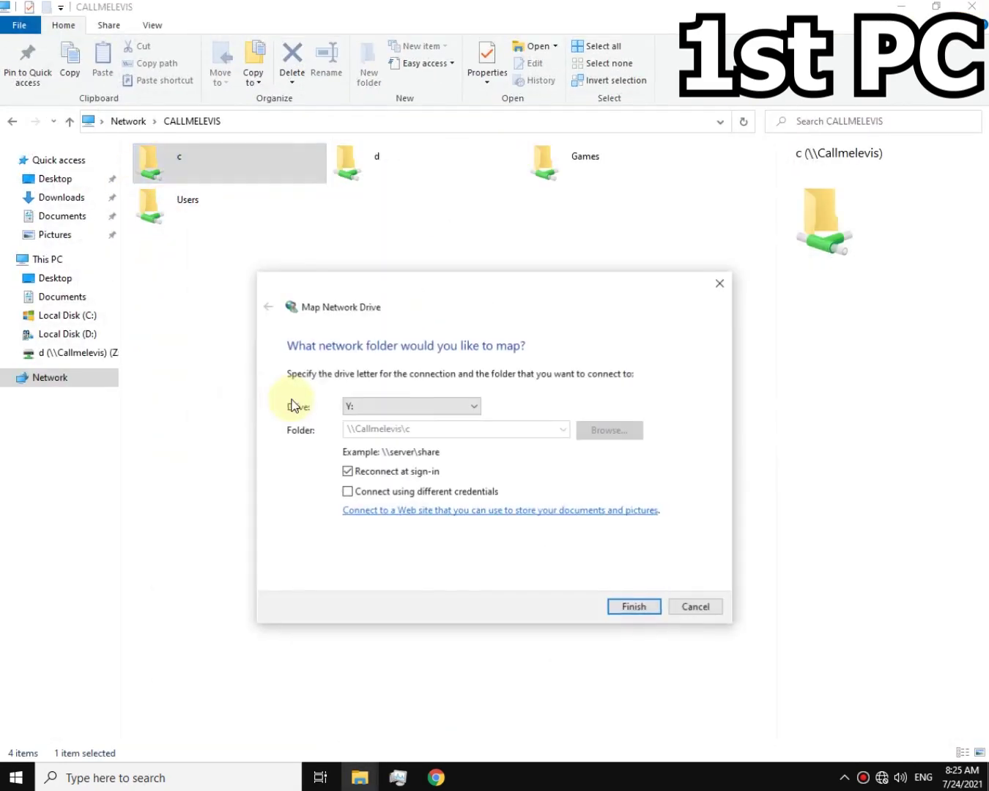
left_click(393, 414)
left_click(386, 436)
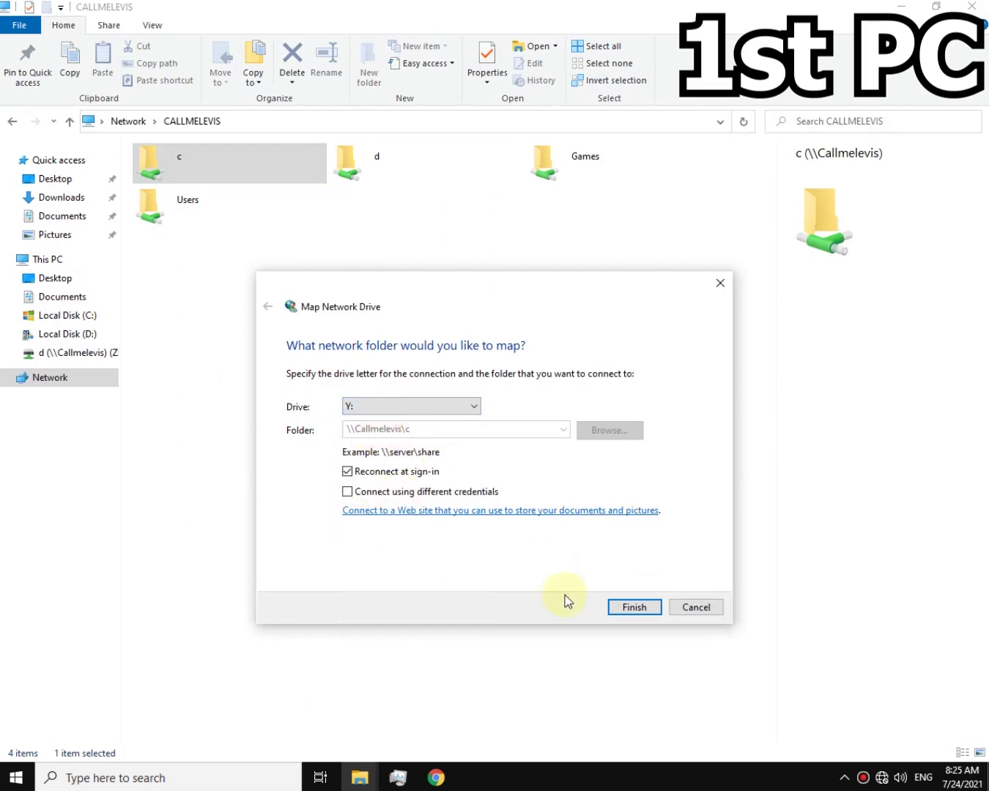
left_click(630, 607)
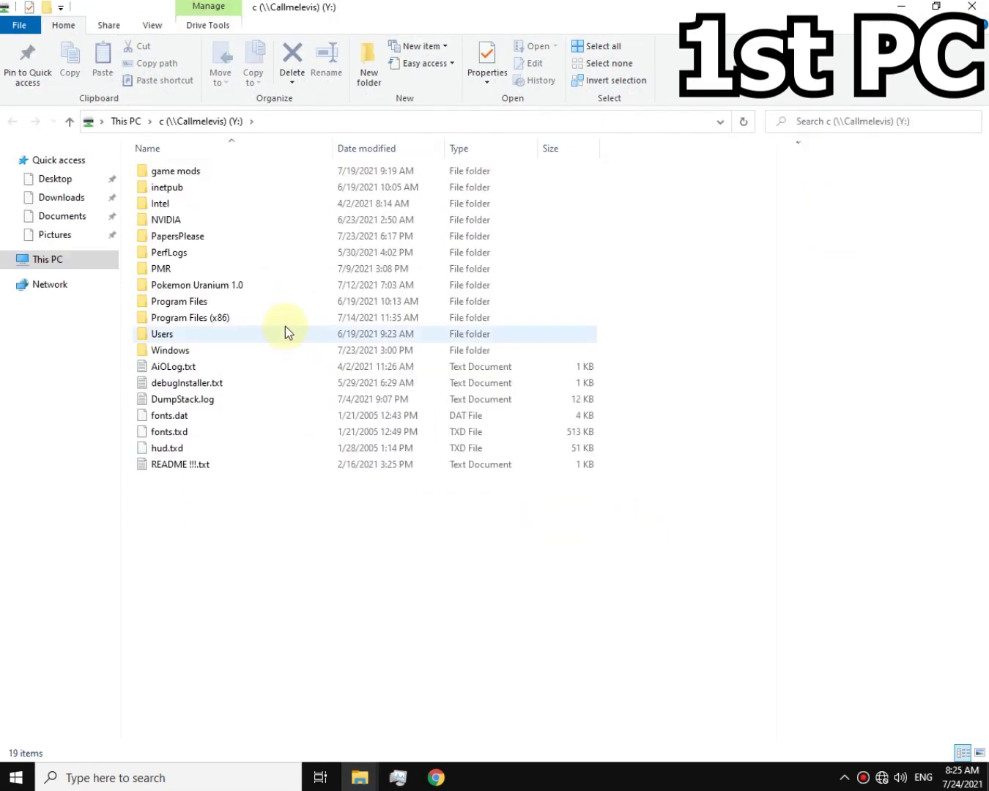
left_click(971, 6)
Rename the mapped Y: drive so its label starts with C: instead of c
left_click(971, 6)
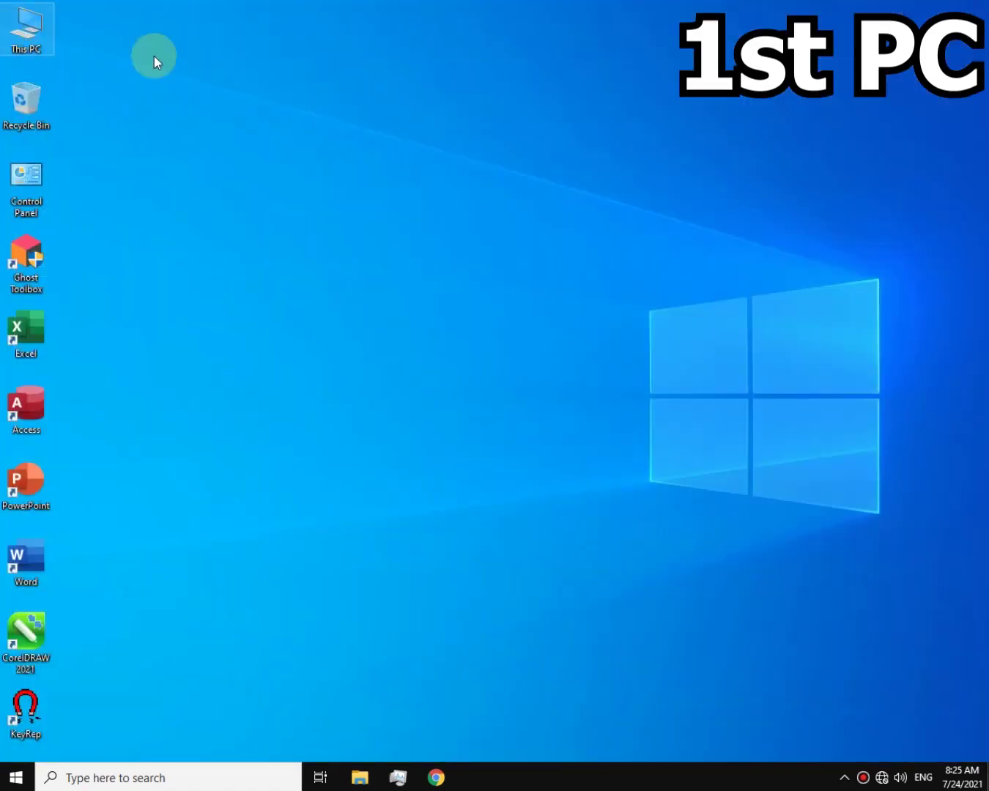
double_click(27, 28)
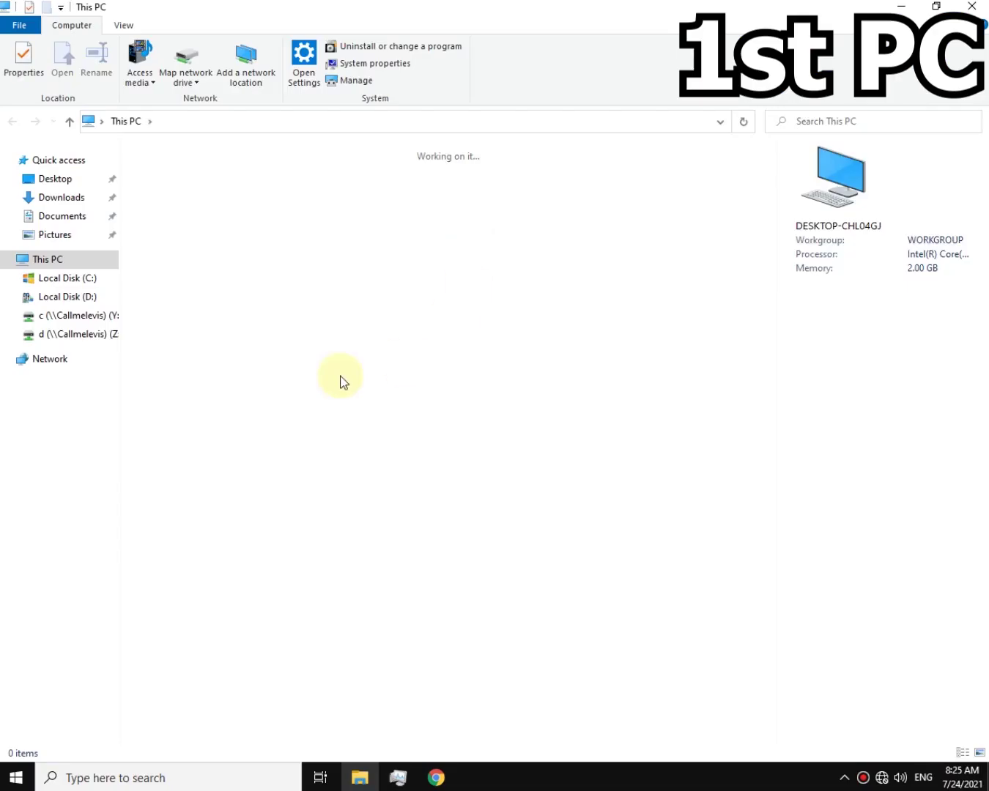
left_click_drag(243, 339, 269, 259)
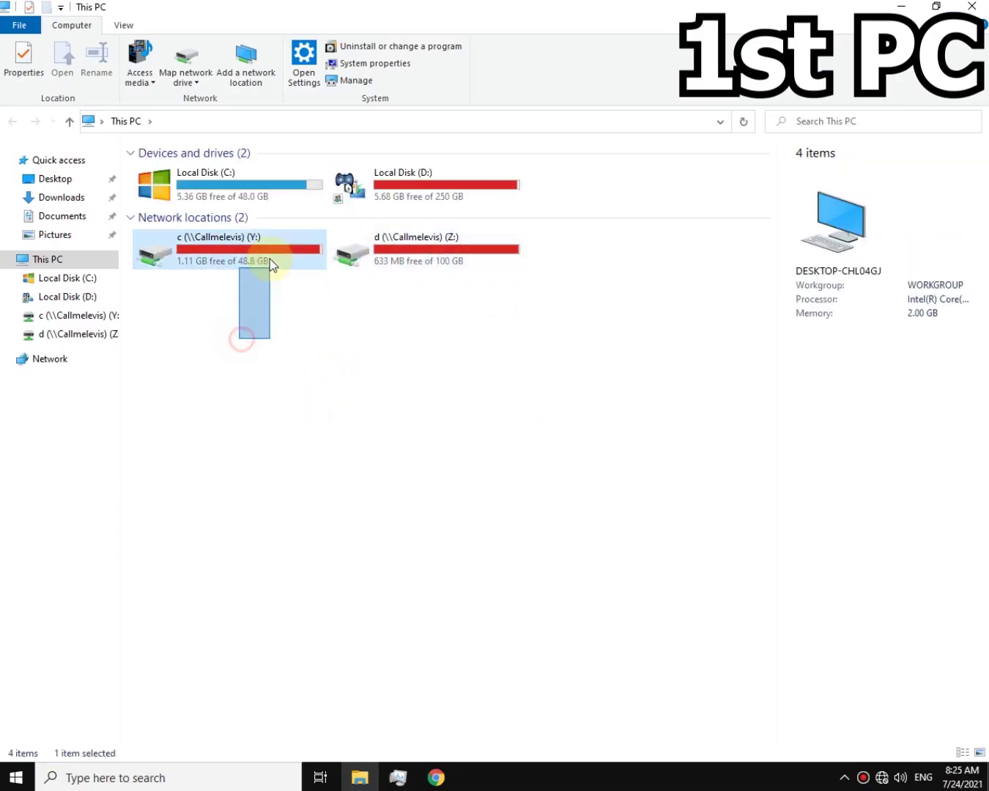
left_click(422, 257)
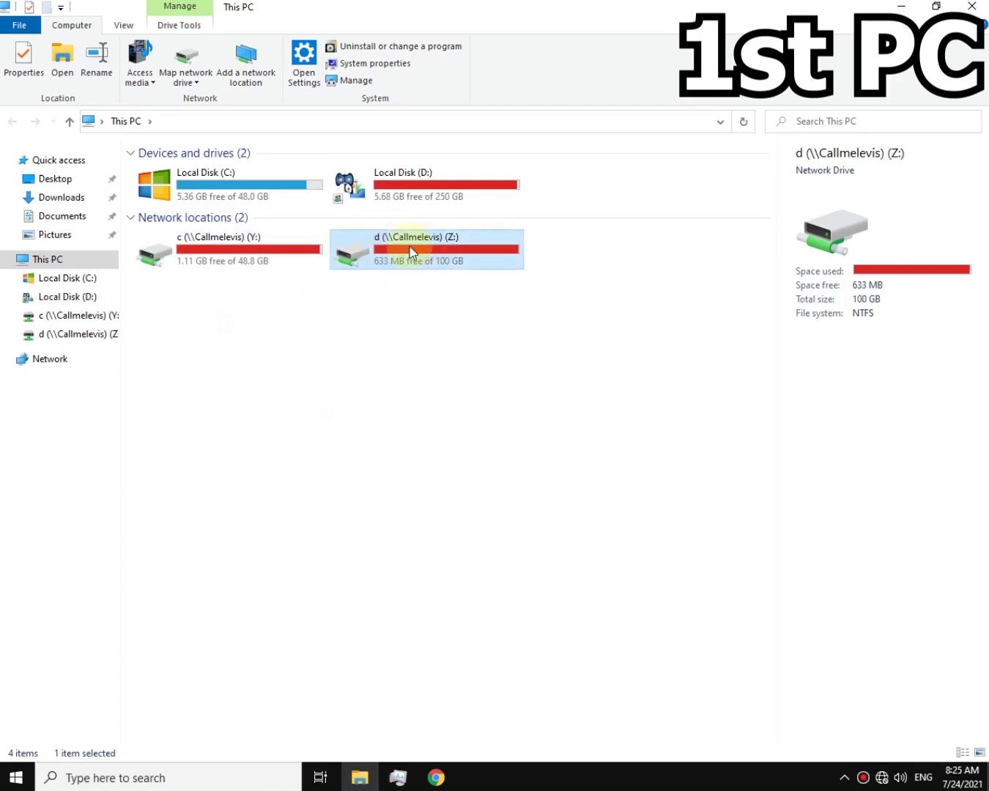
left_click(201, 243)
right_click(200, 242)
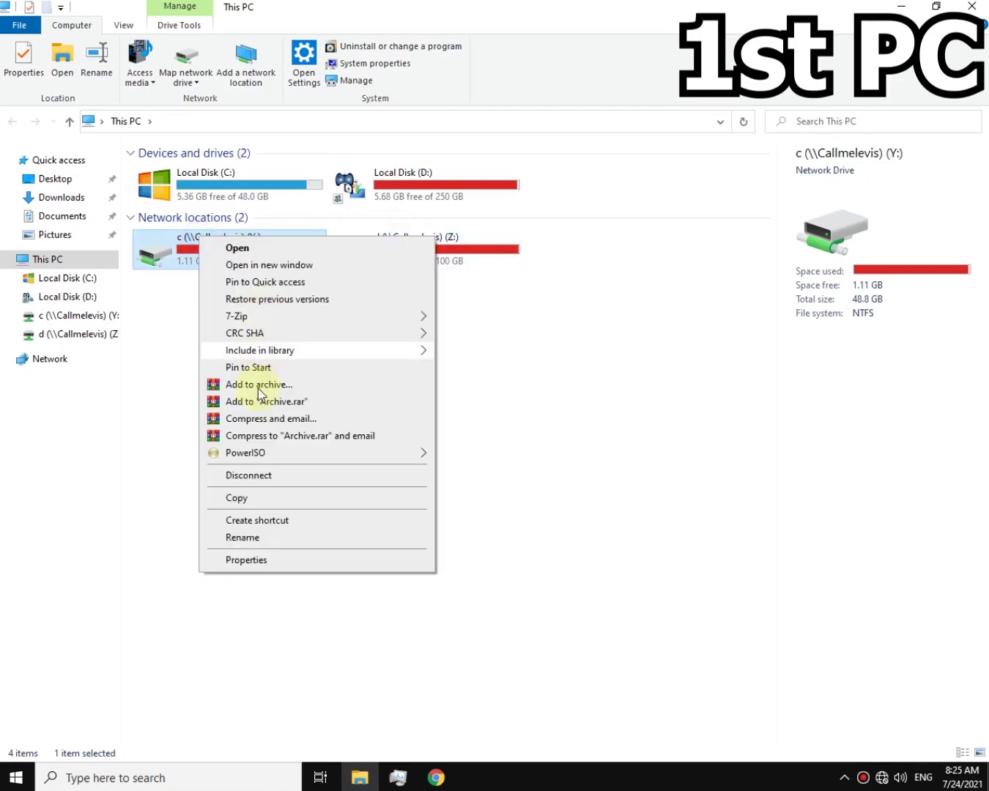
left_click(253, 538)
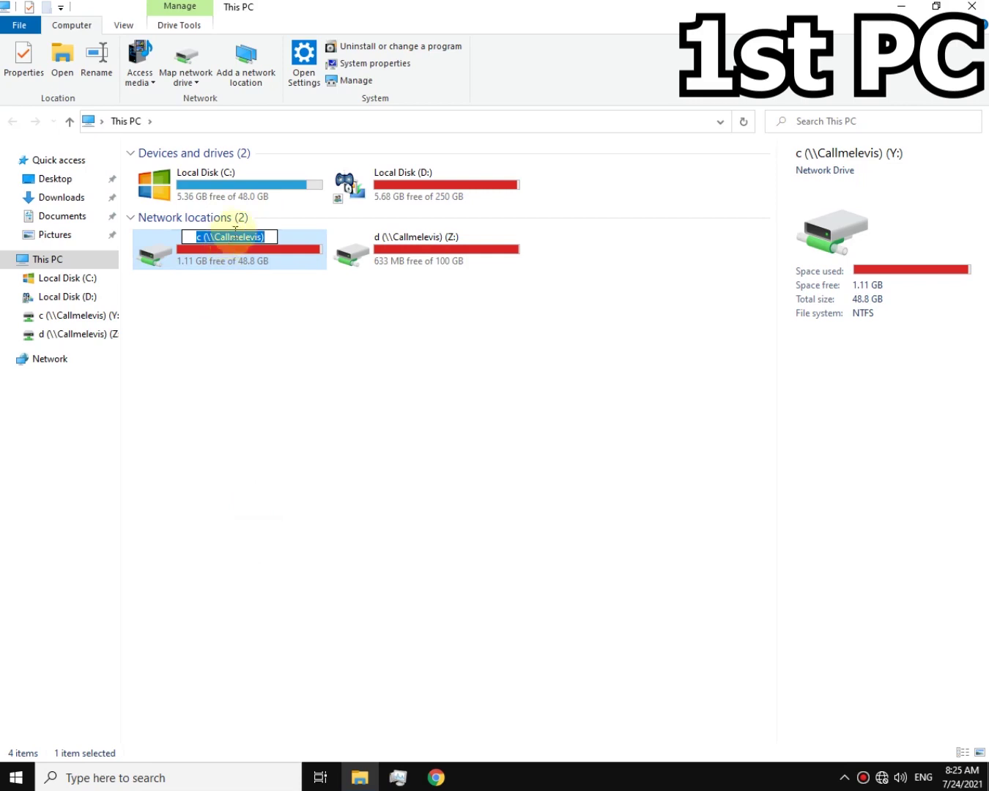
key("Home")
key("Right")
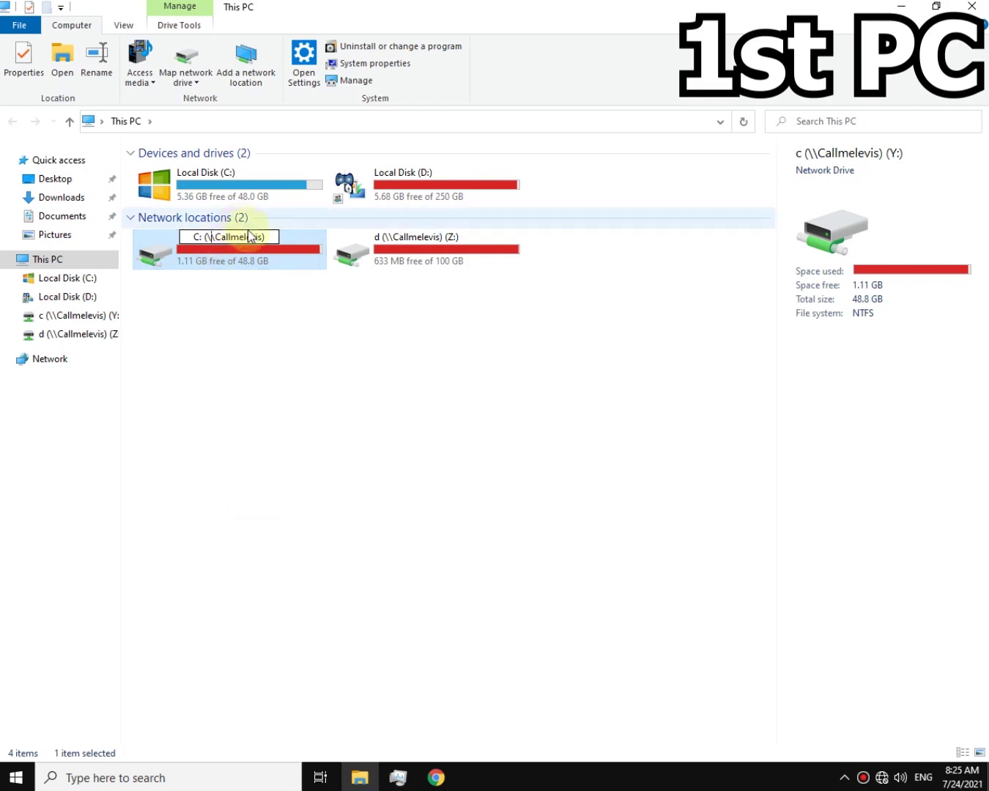
left_click(396, 263)
Rename the mapped Z: drive, replacing the leading d with D:
left_click(389, 237)
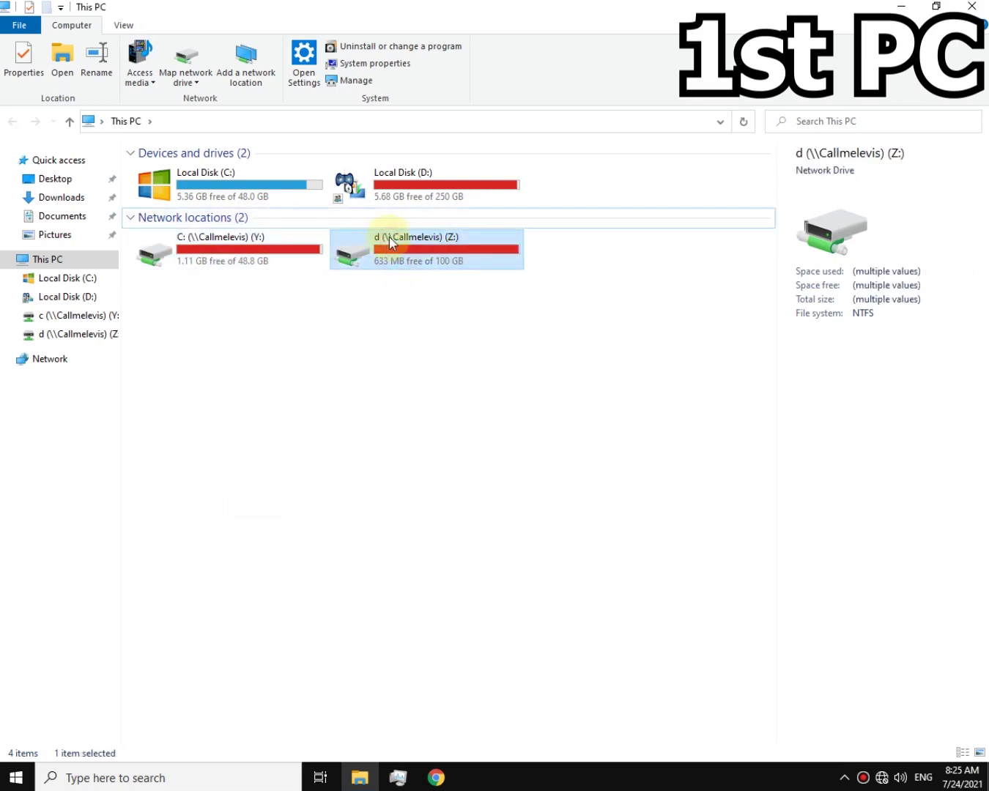
right_click(388, 239)
left_click(392, 235)
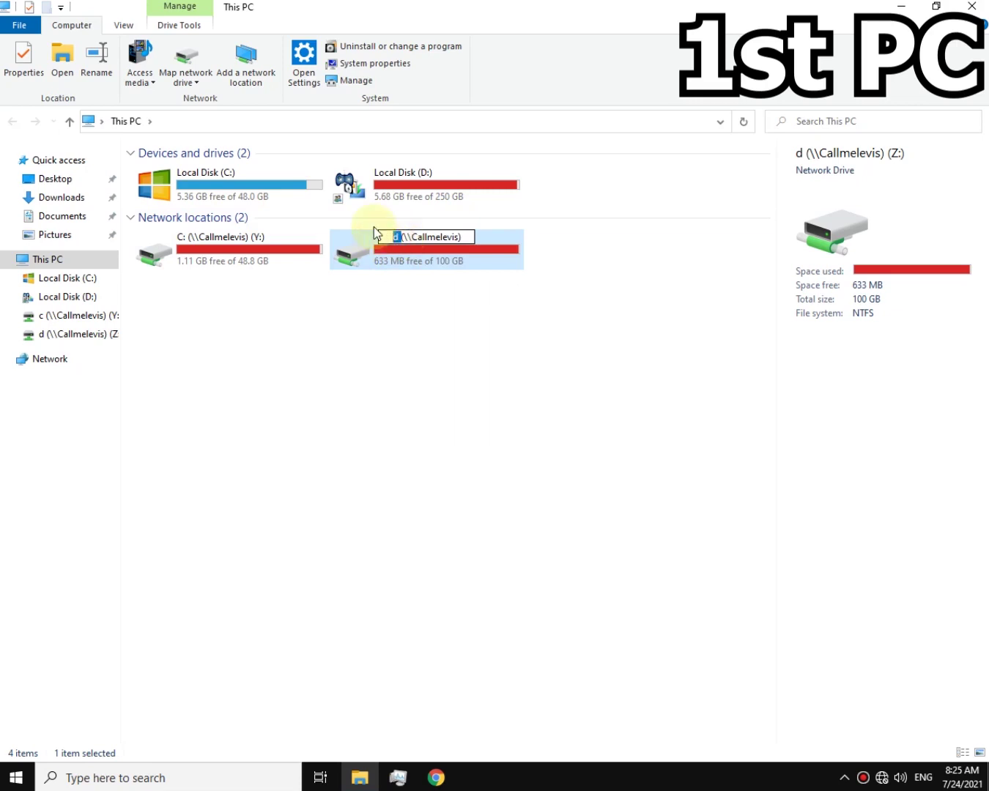
type("D:")
left_click(440, 405)
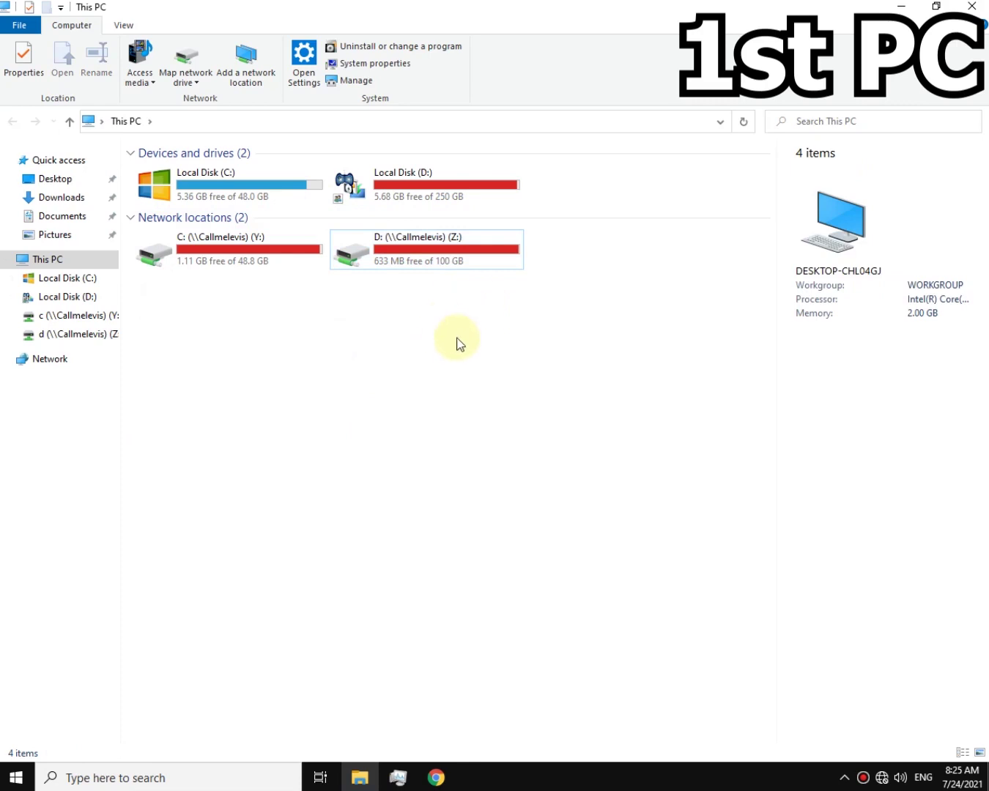
Refresh This PC so the renamed C: and D: network drives show
key("F5")
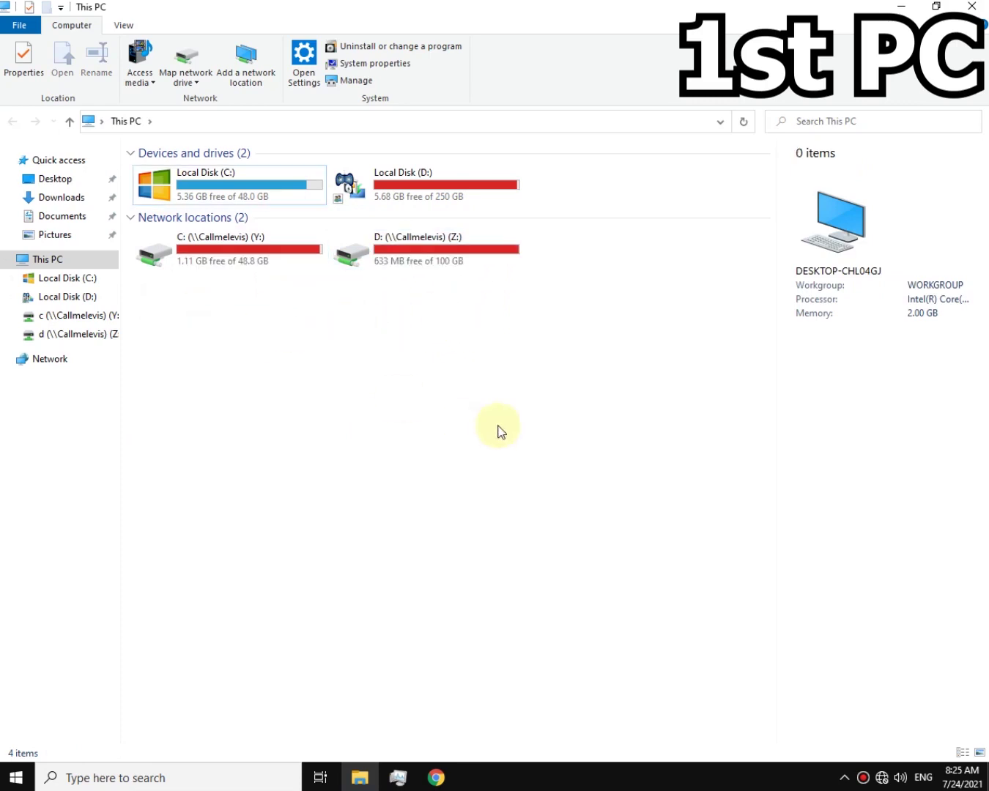